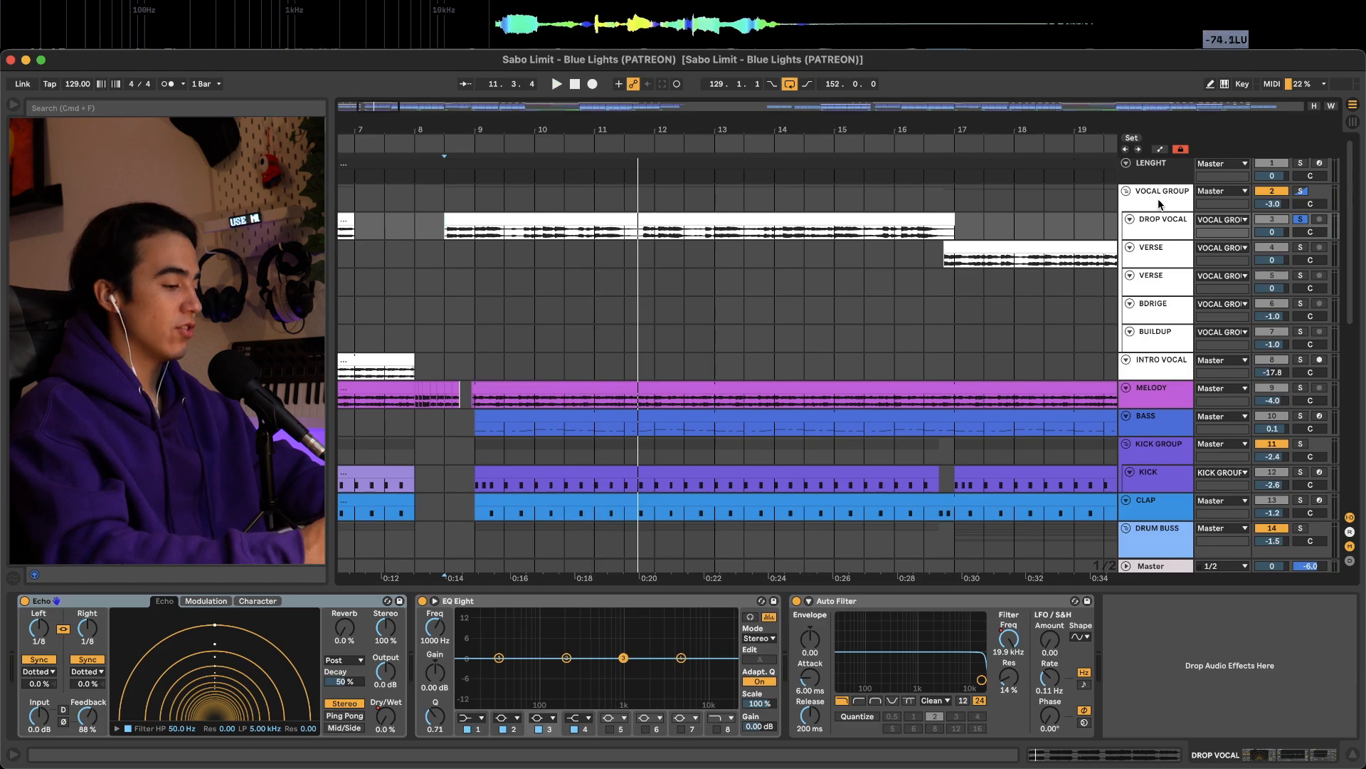
Step: Open the drop vocal's effect chain and examine the Echo's Dry/Wet amount
click(1159, 200)
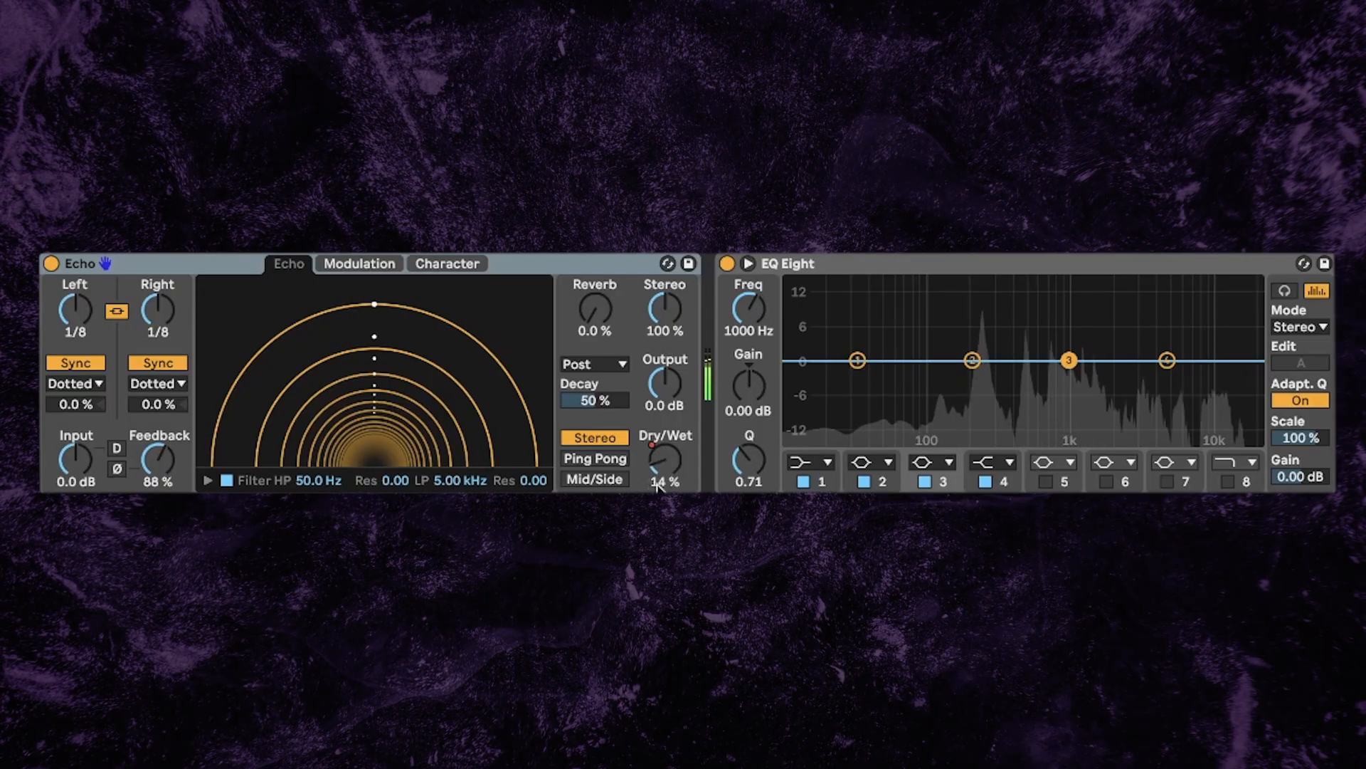
drag(658, 486, 658, 469)
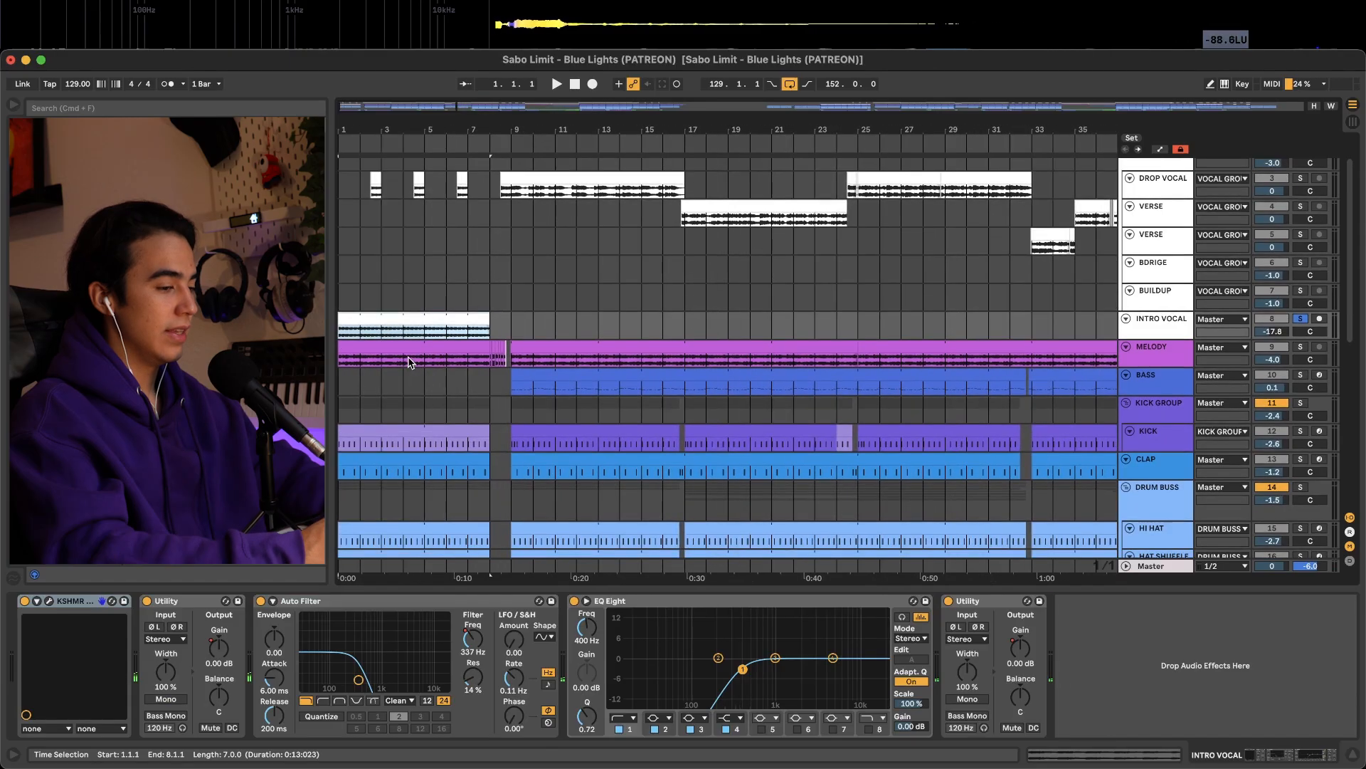
Step: Play the soloed intro vocal from 4.1.1 to hear its Auto Filter frequency sweep
scroll(410, 361, up, 2)
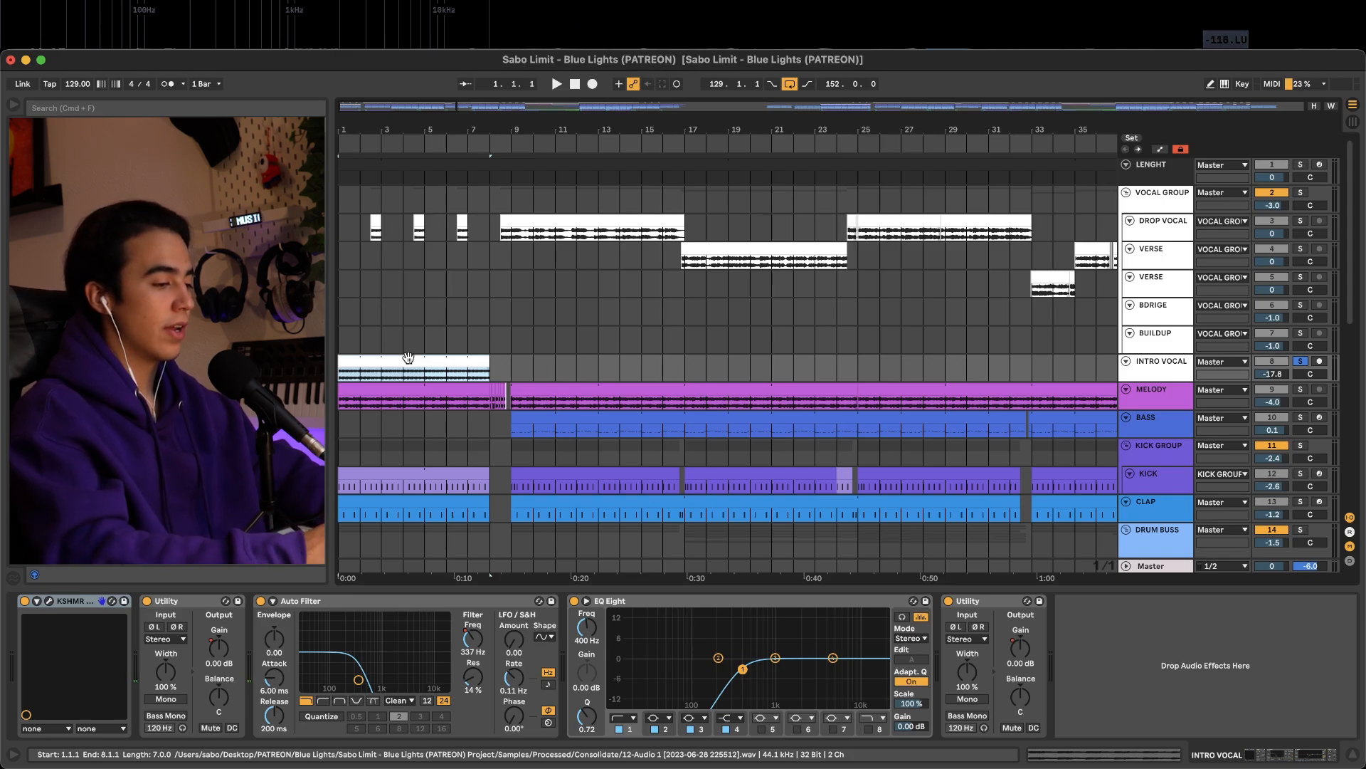
key(space)
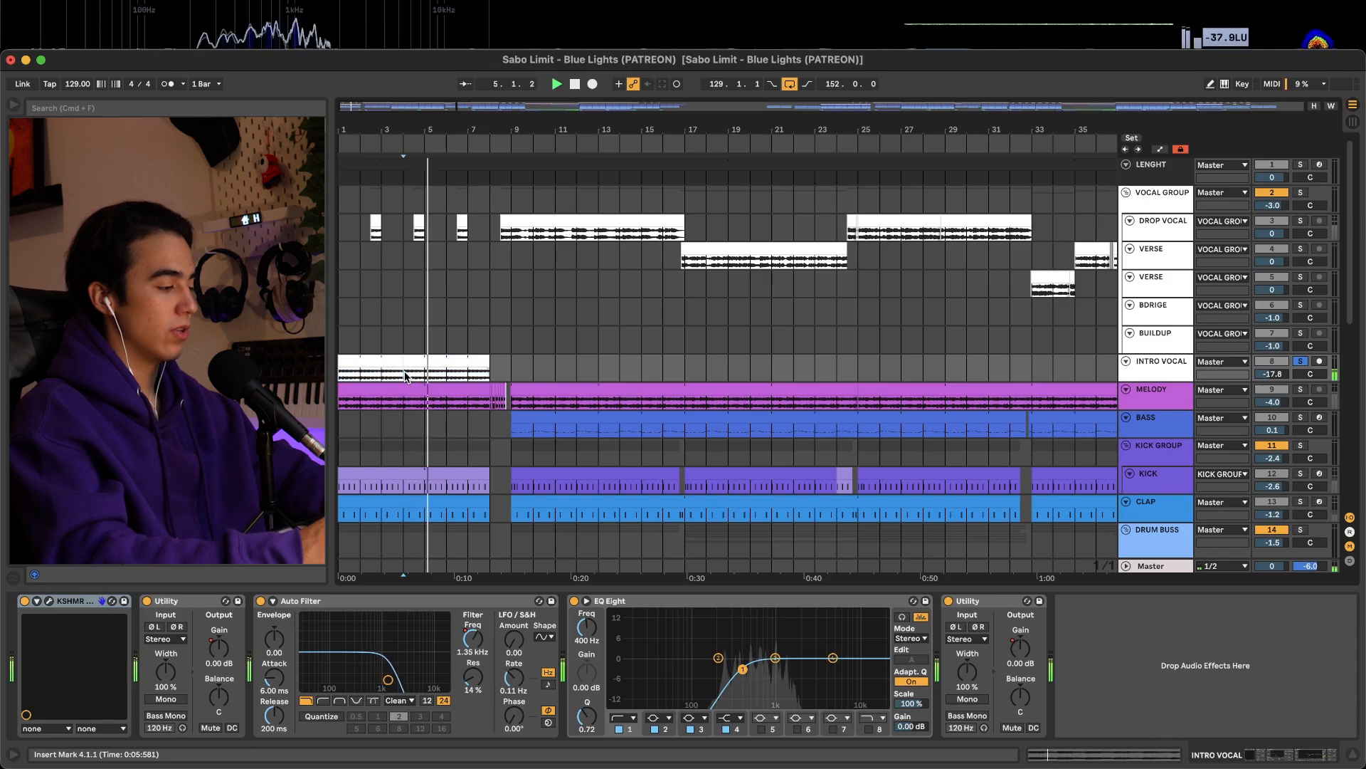
key(plus)
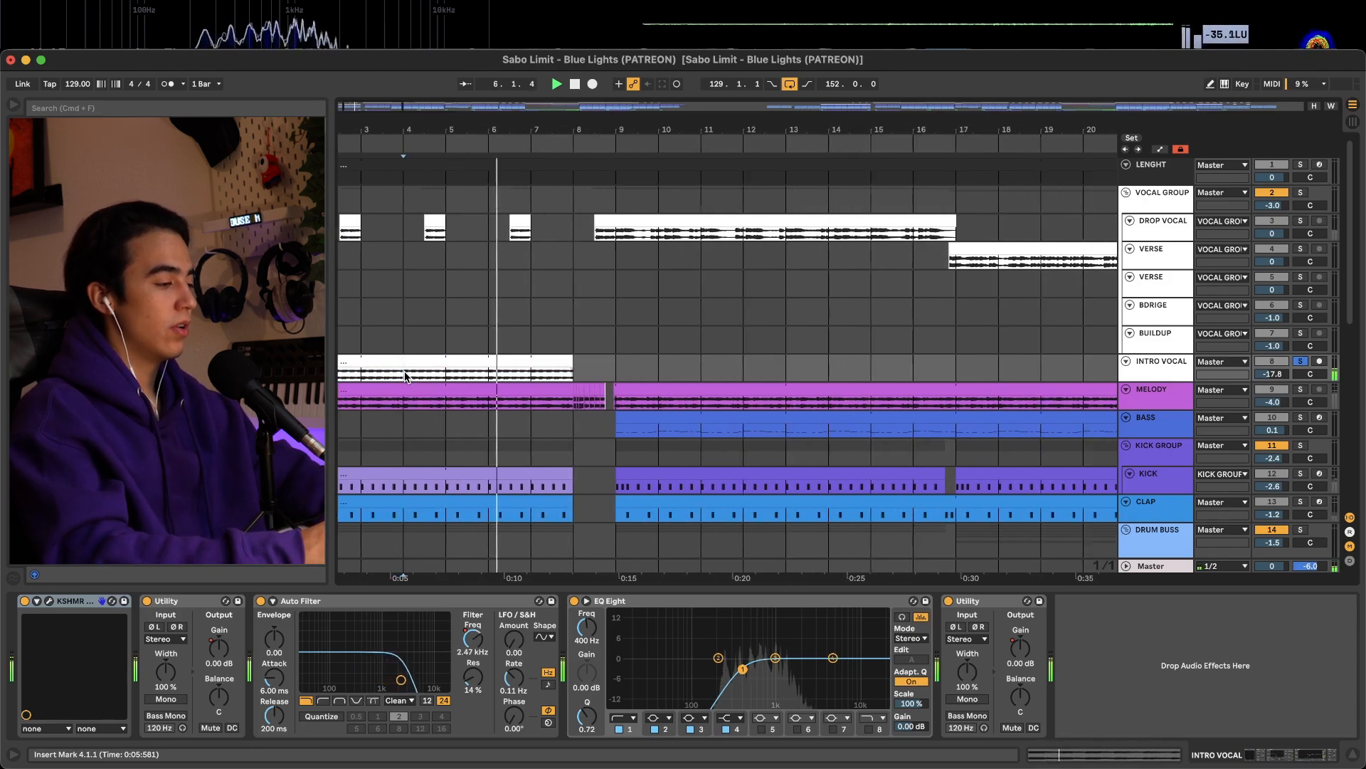
scroll(406, 376, left, 3)
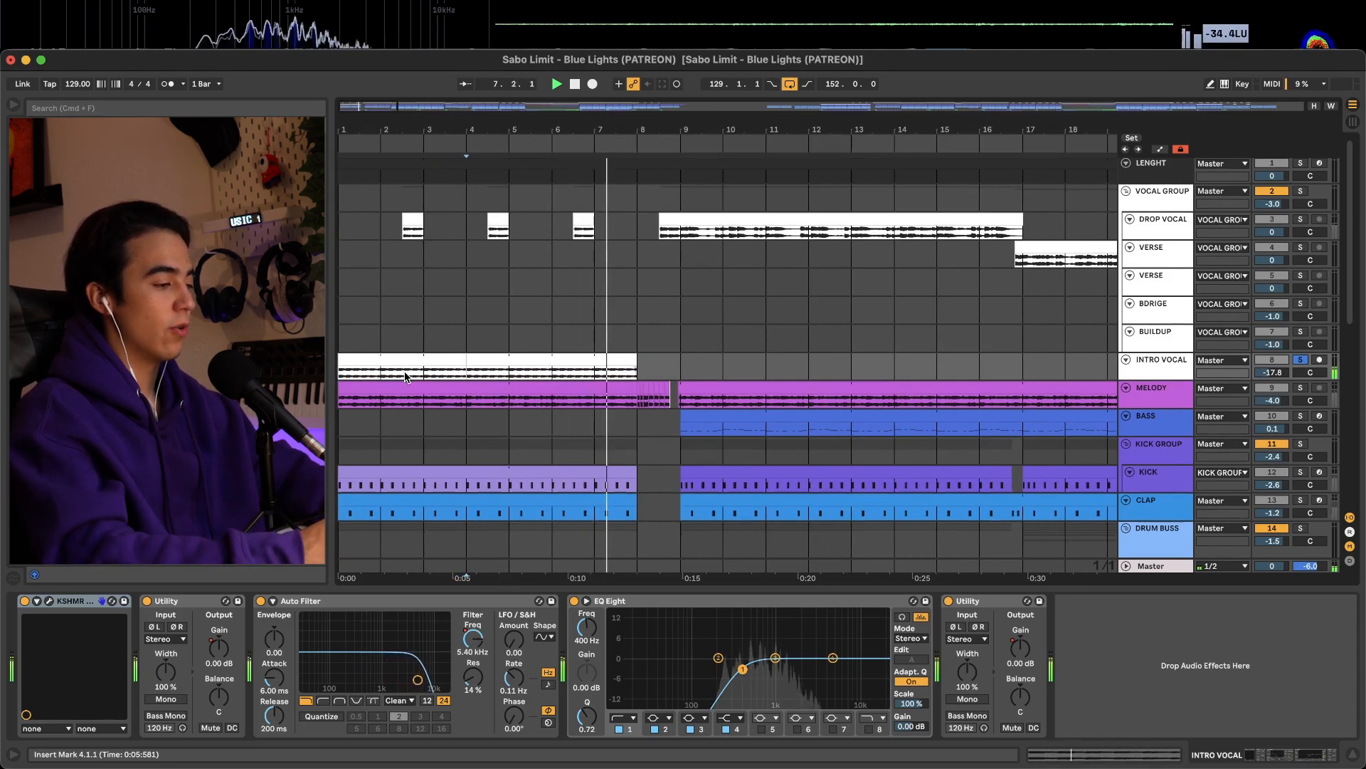
Step: Play the verse vocal from 35.3.1 through the chopped slices in bar 36
scroll(555, 374, down, 4)
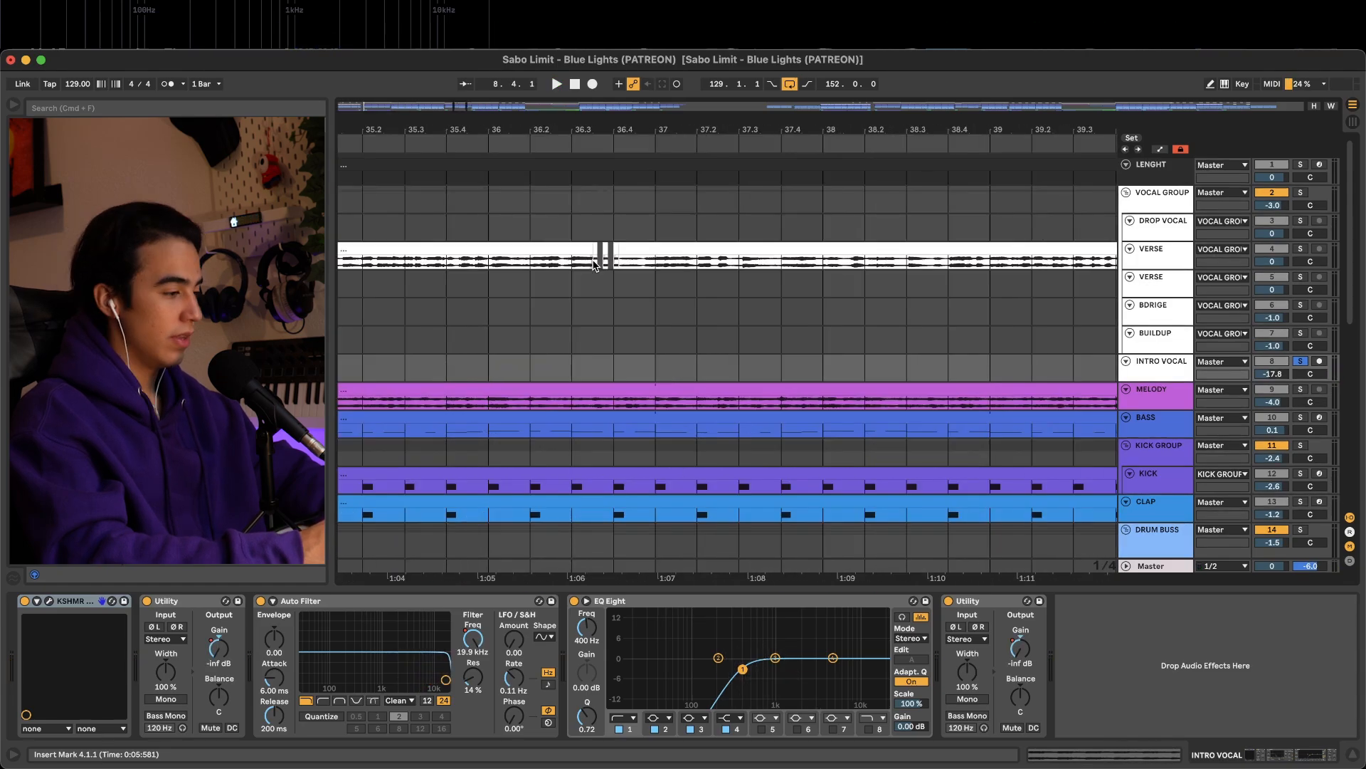
scroll(593, 265, up, 4)
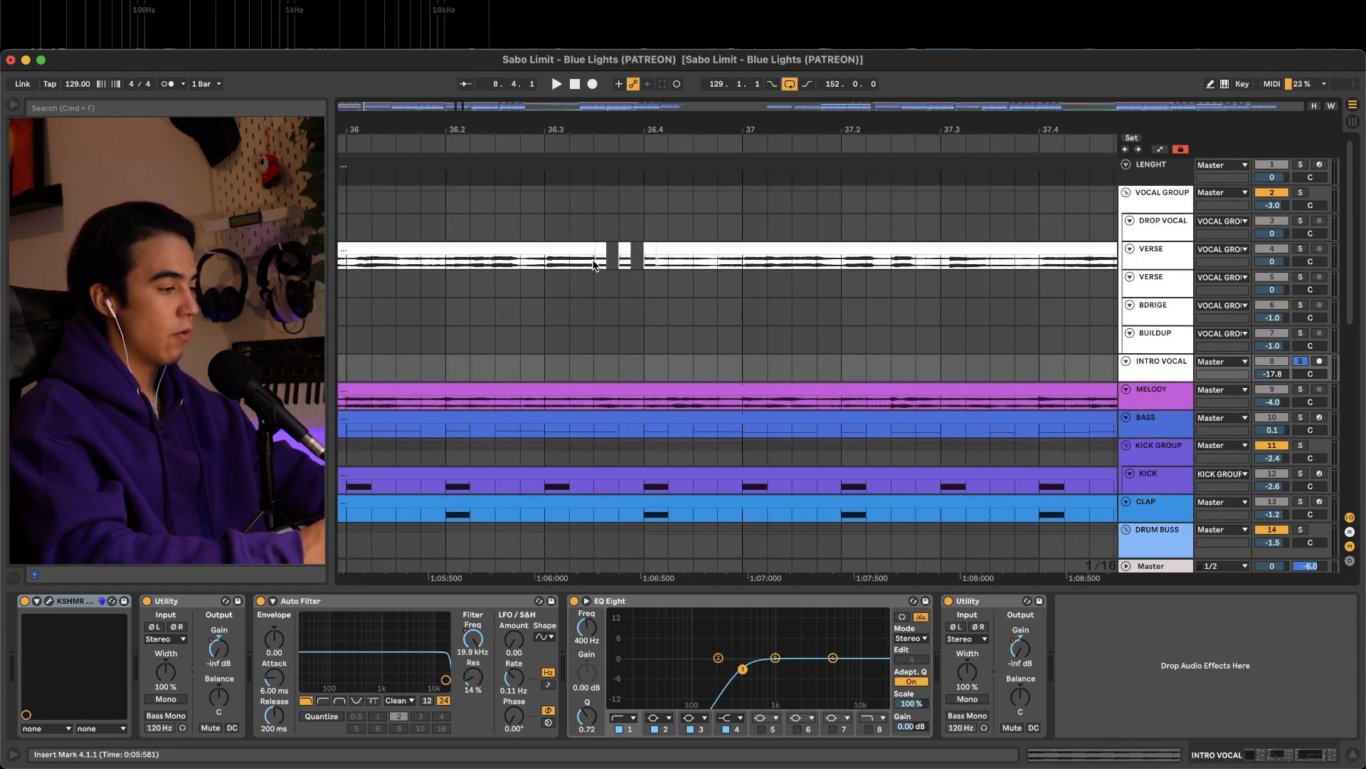
click(535, 263)
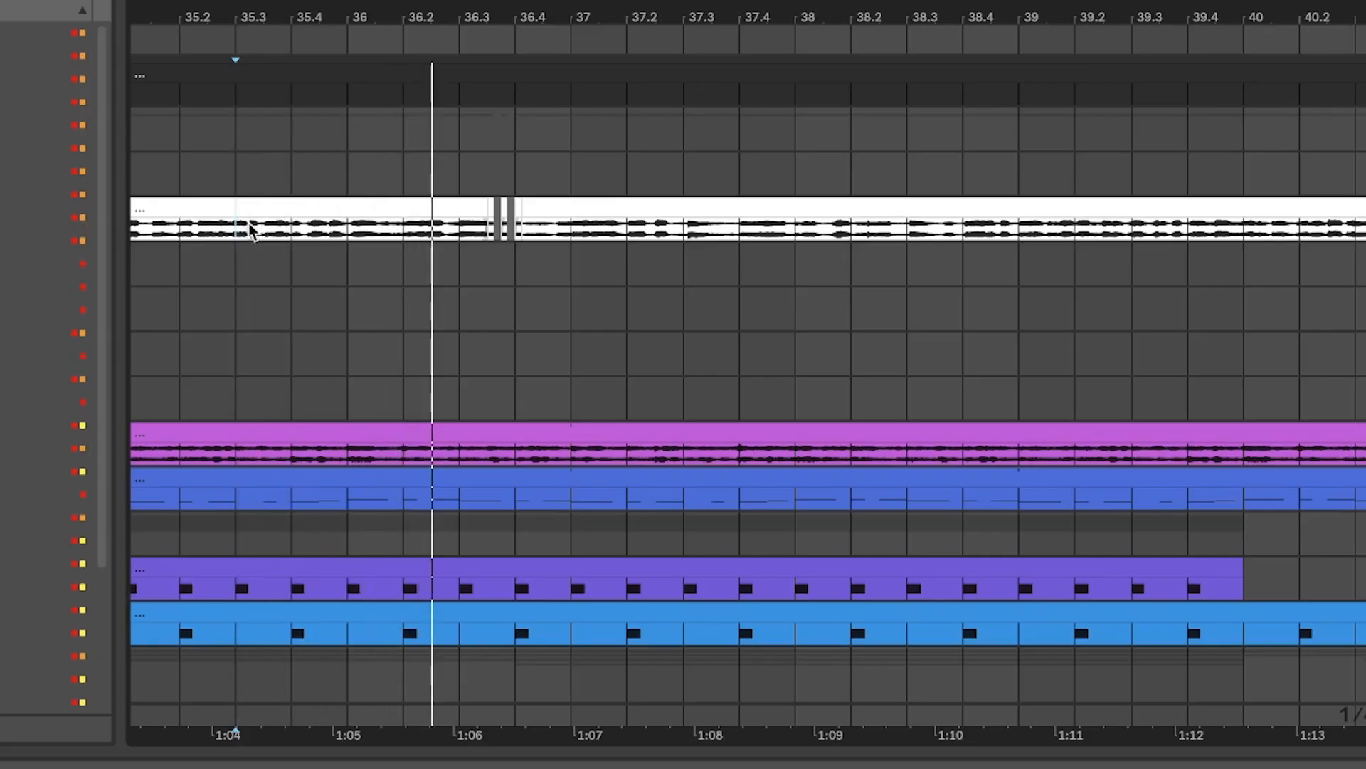
scroll(502, 227, up, 5)
key(space)
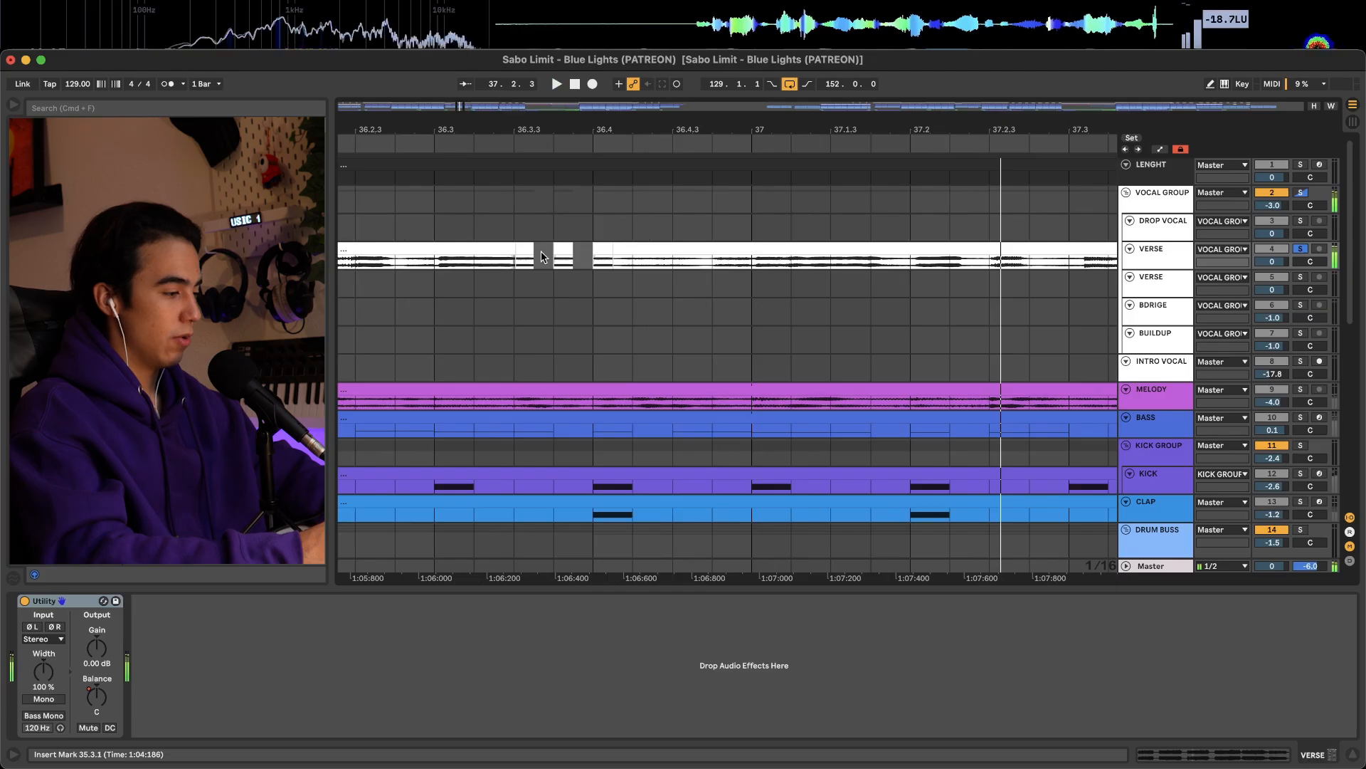
Step: Enlarge the verse vocal track and examine the chopped slices between 36.3.3 and just after 36.4
click(525, 249)
scroll(479, 289, up, 9)
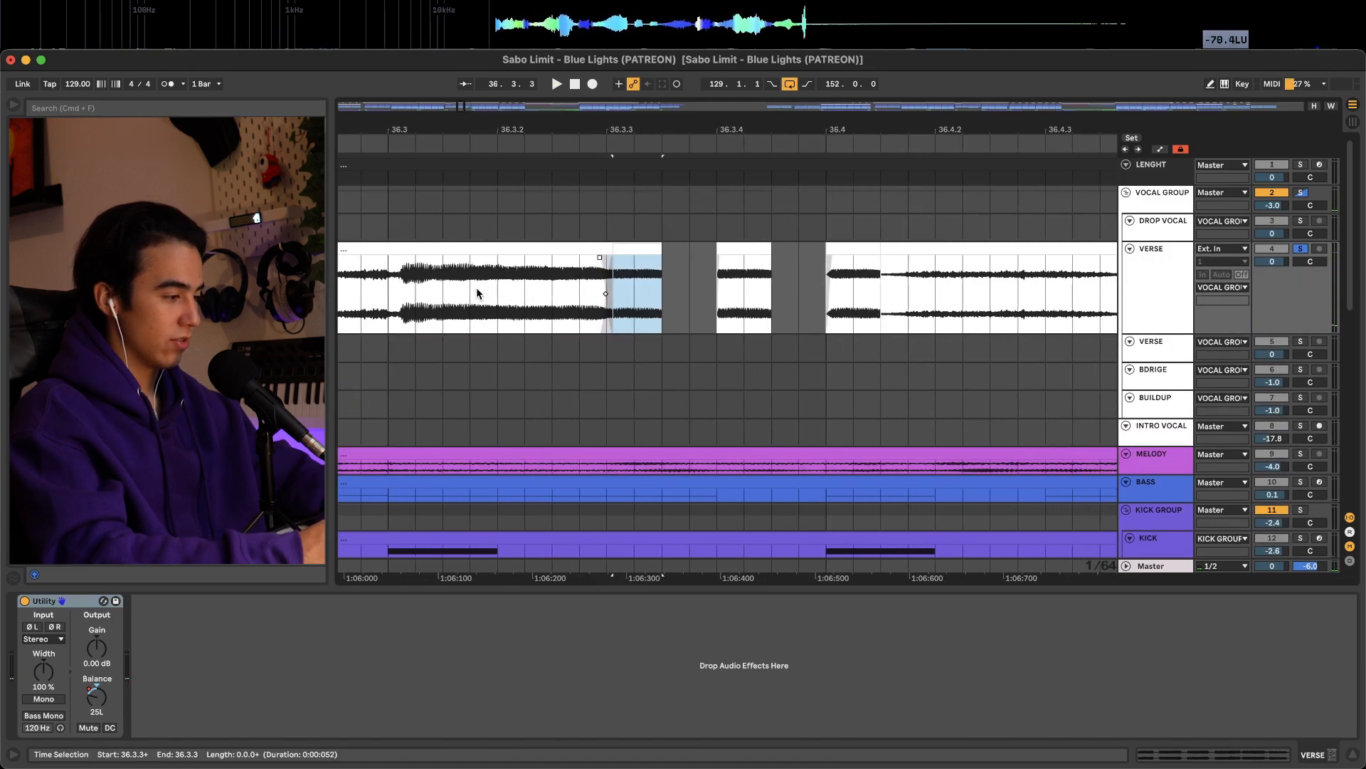
scroll(476, 288, down, 1)
drag(503, 288, 541, 290)
click(816, 299)
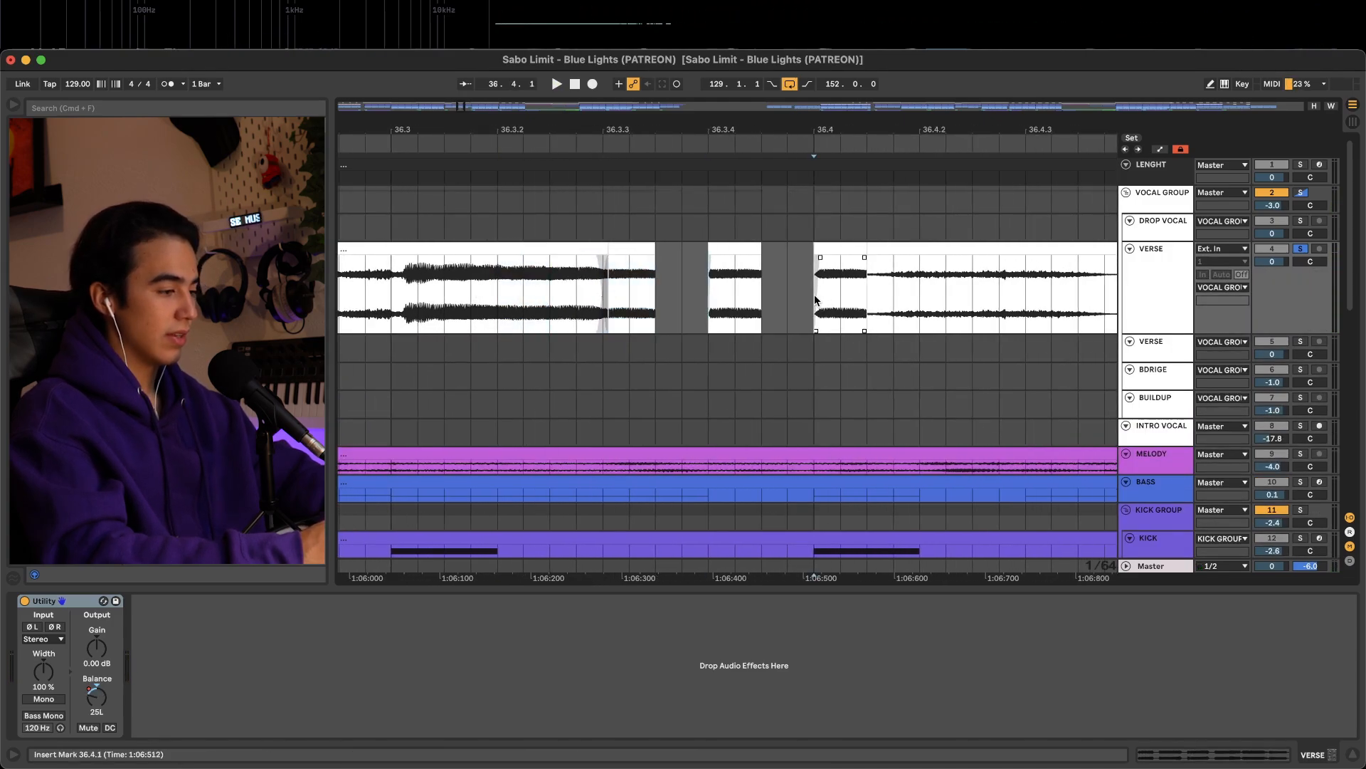
click(638, 250)
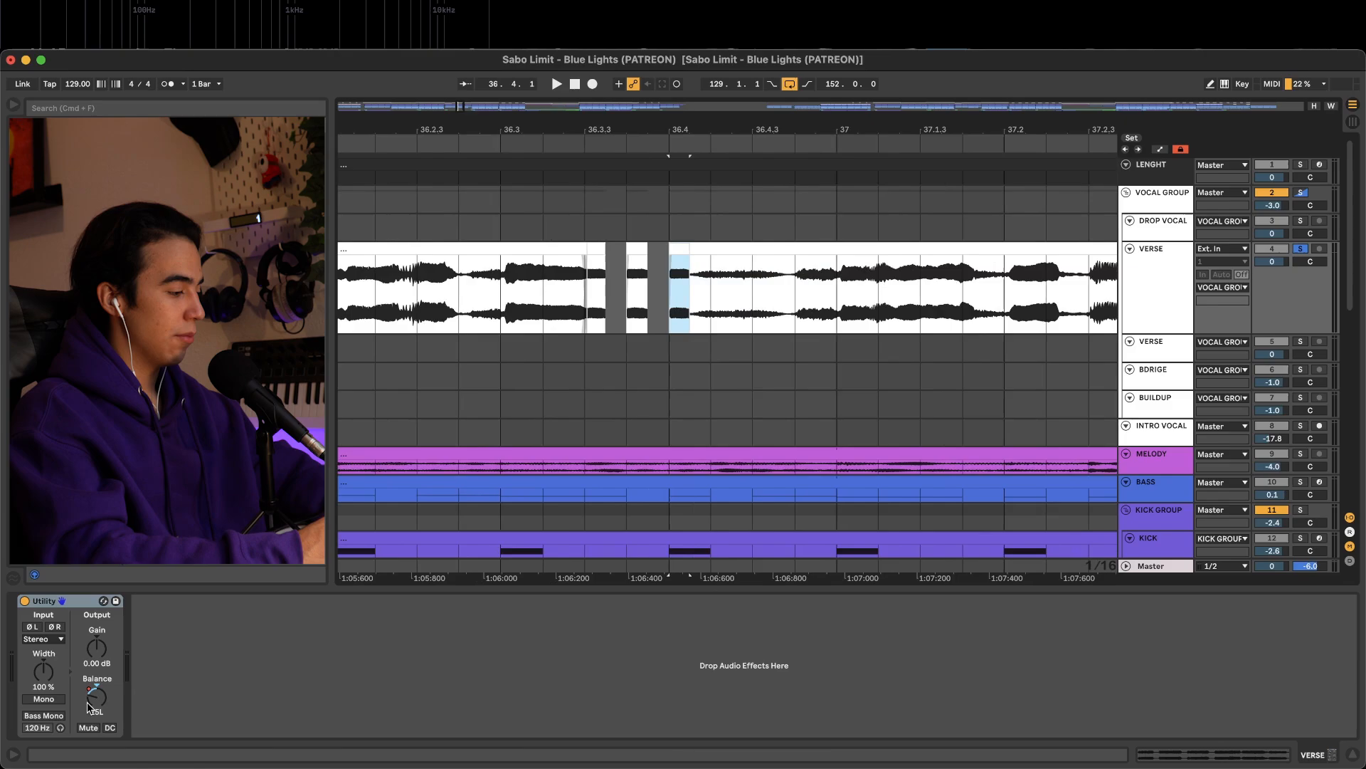
Step: Show the Utility Balance automation on the verse vocal and examine it across the chopped slices
right_click(89, 707)
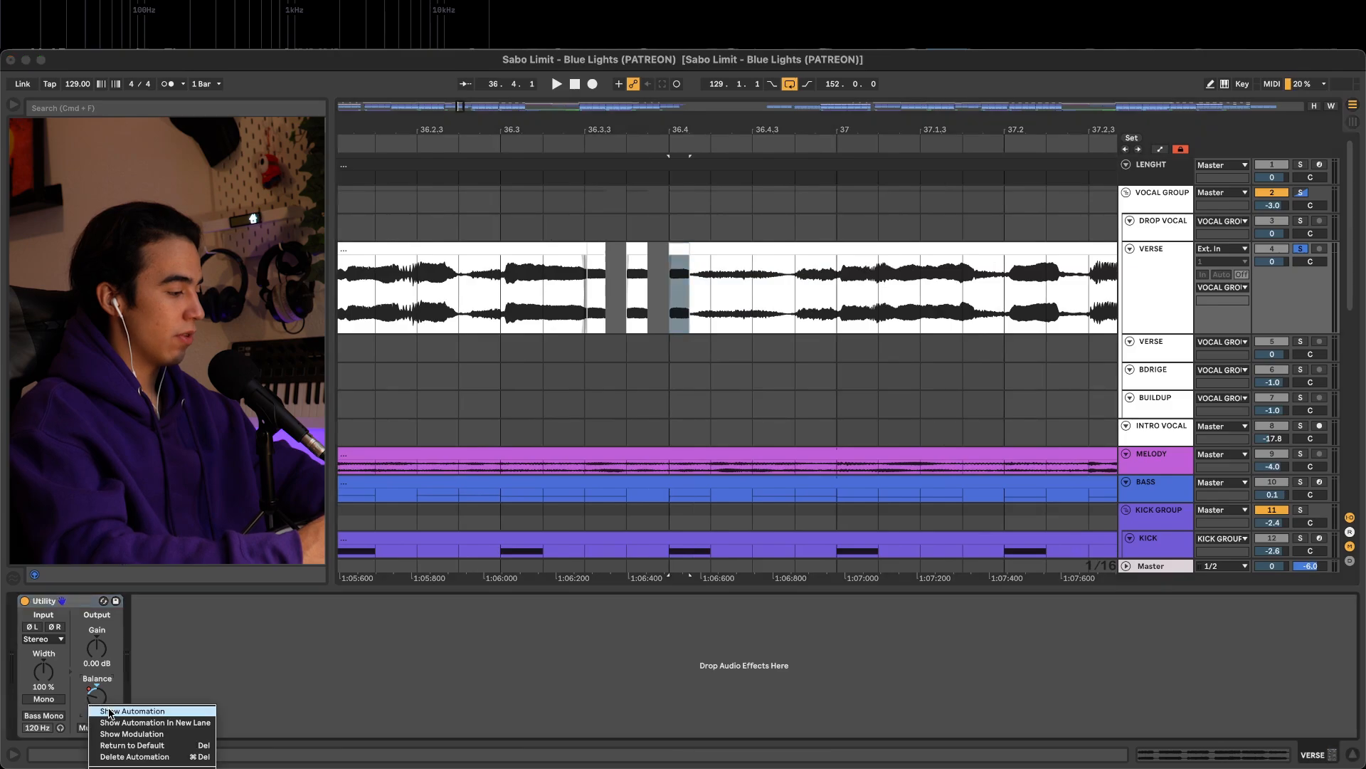
click(107, 711)
scroll(577, 287, up, 3)
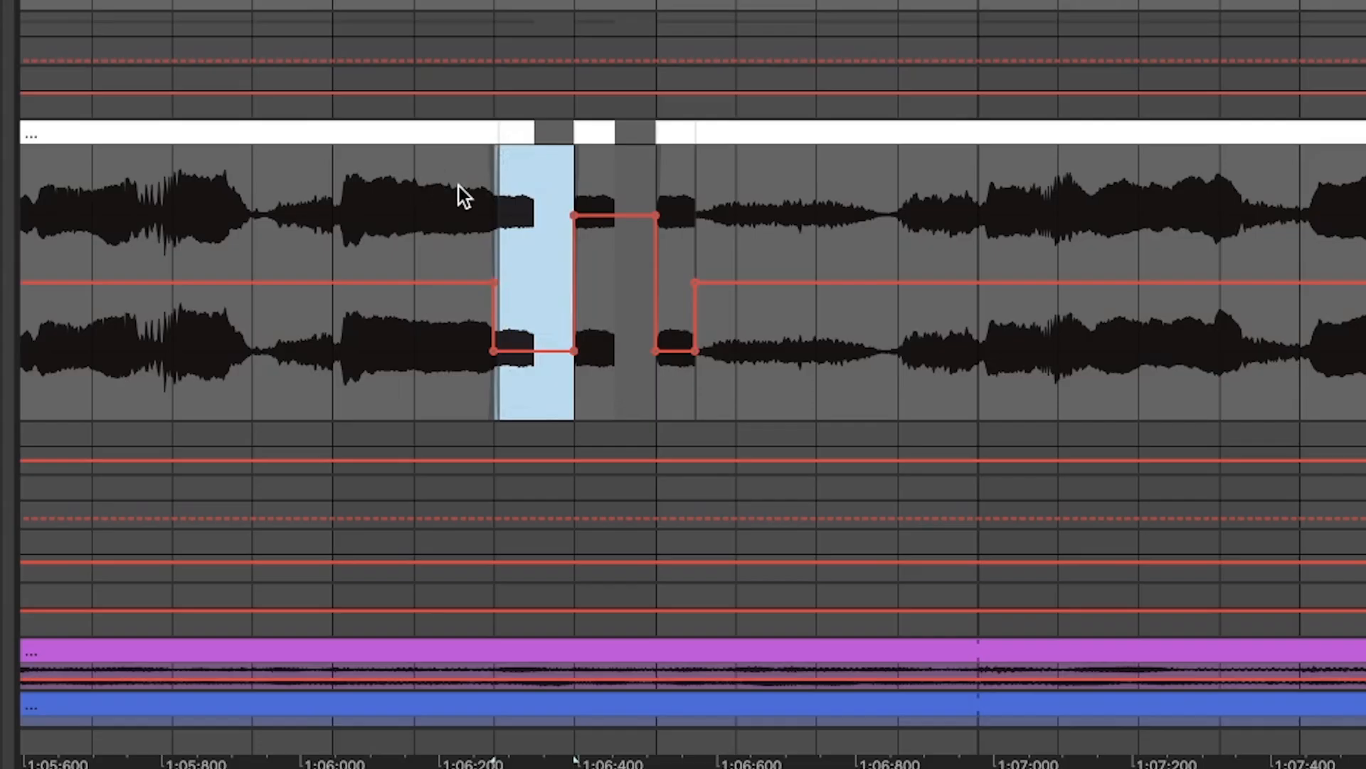
drag(587, 279, 624, 282)
drag(579, 169, 649, 174)
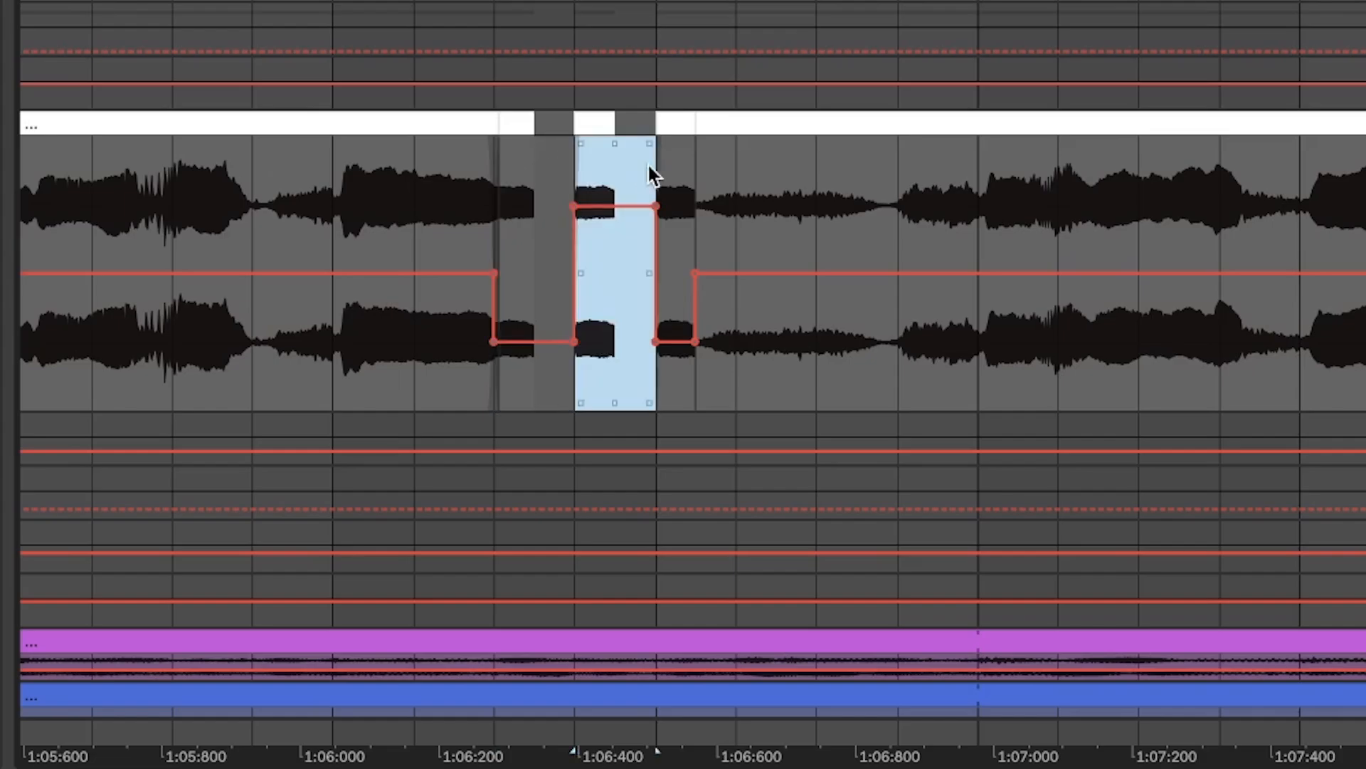
click(651, 173)
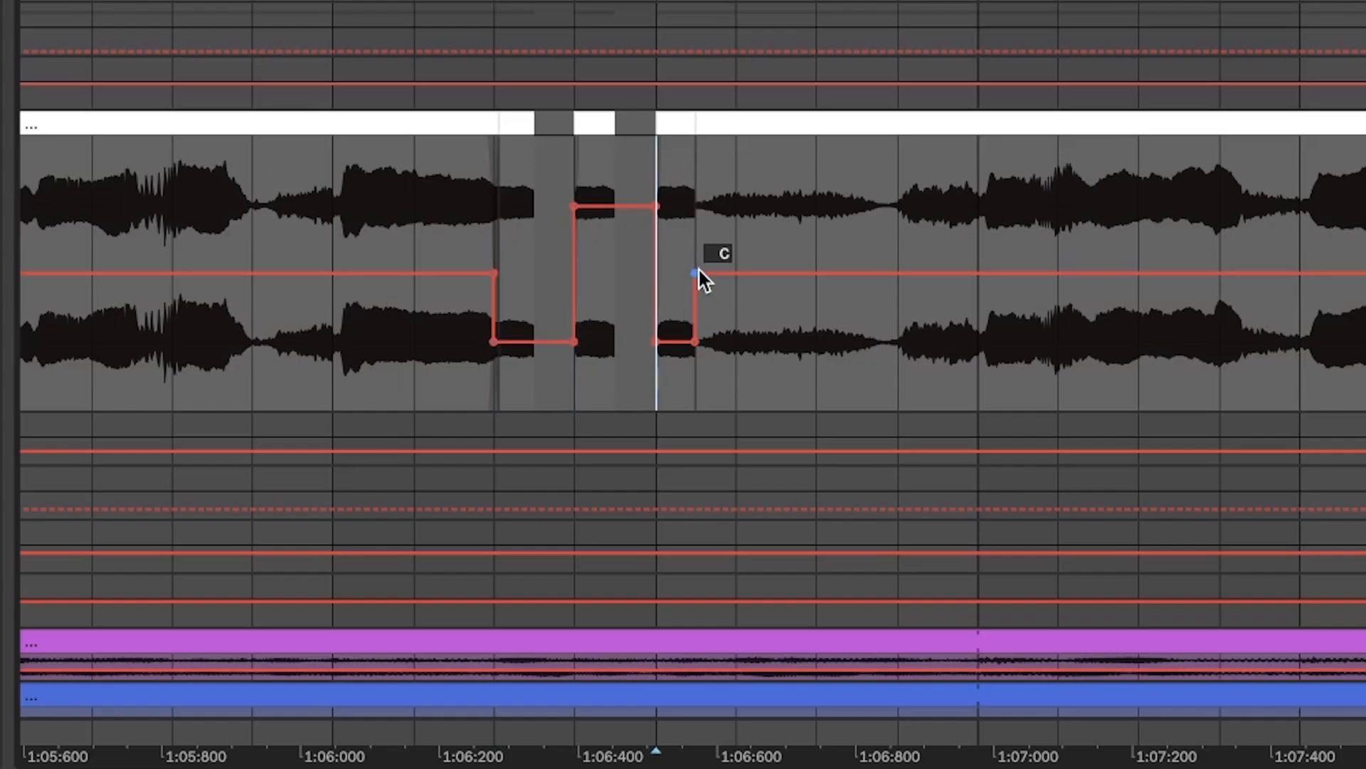
Step: Play the chopped verse vocal from 36.2.1 to hear the Balance automation
scroll(697, 267, down, 5)
click(551, 198)
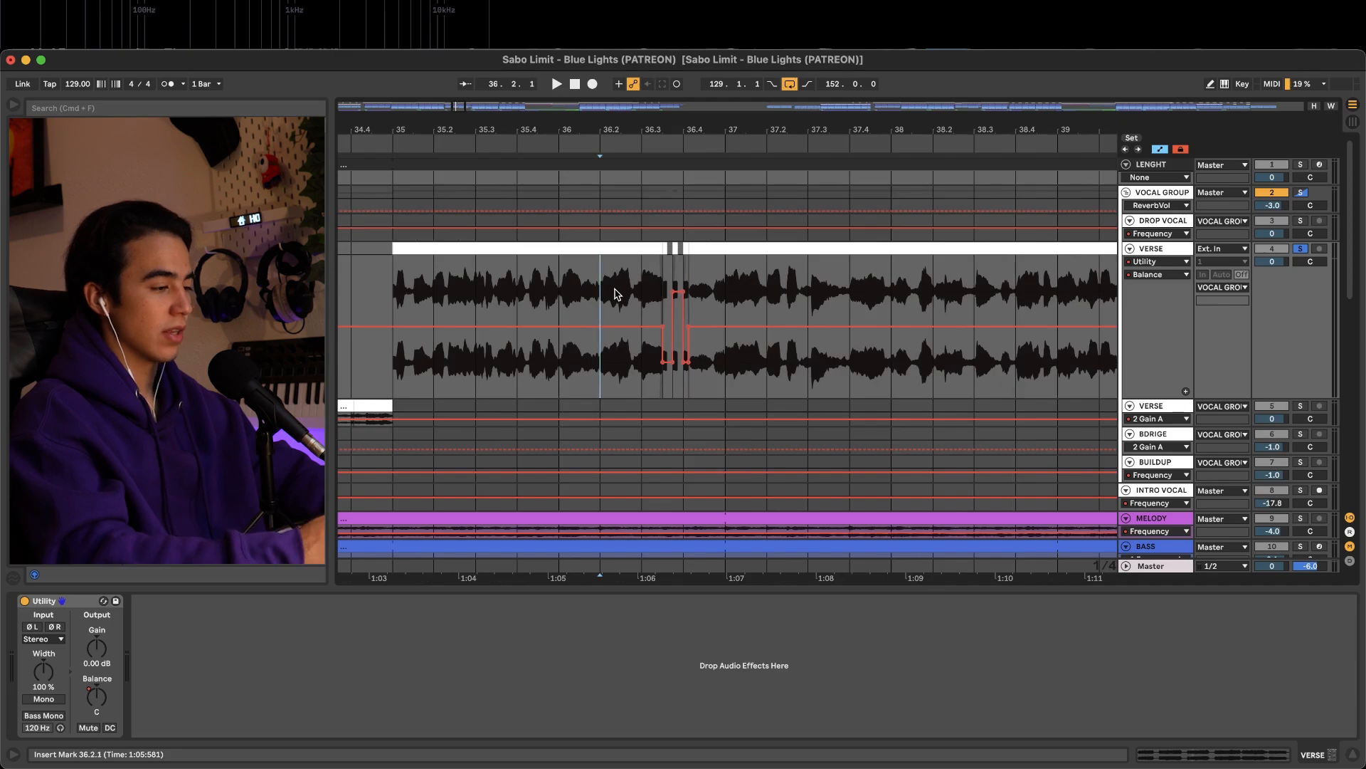
key(space)
scroll(615, 294, down, 1)
scroll(615, 293, down, 3)
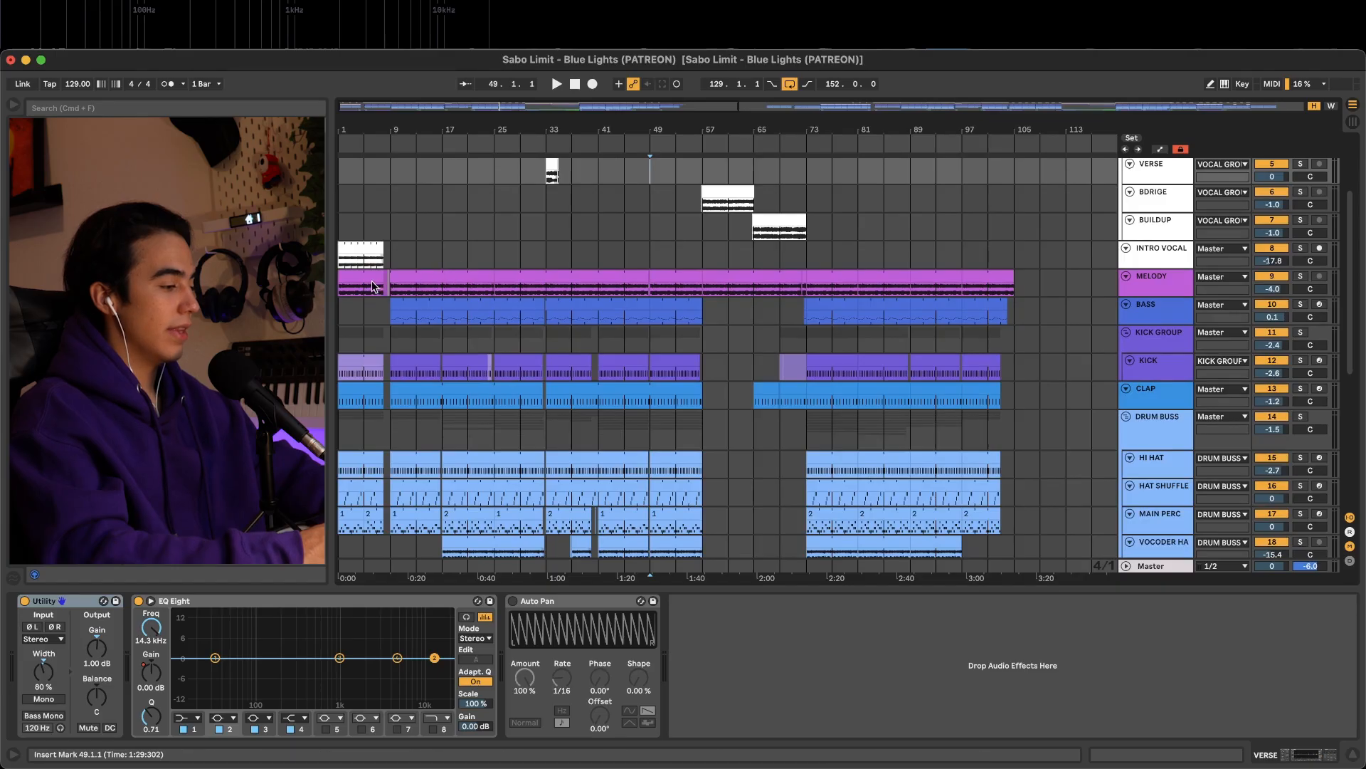
Step: Compare the intro and drop melody clips and play the soloed melody from 9.1.1
click(370, 277)
scroll(370, 277, up, 5)
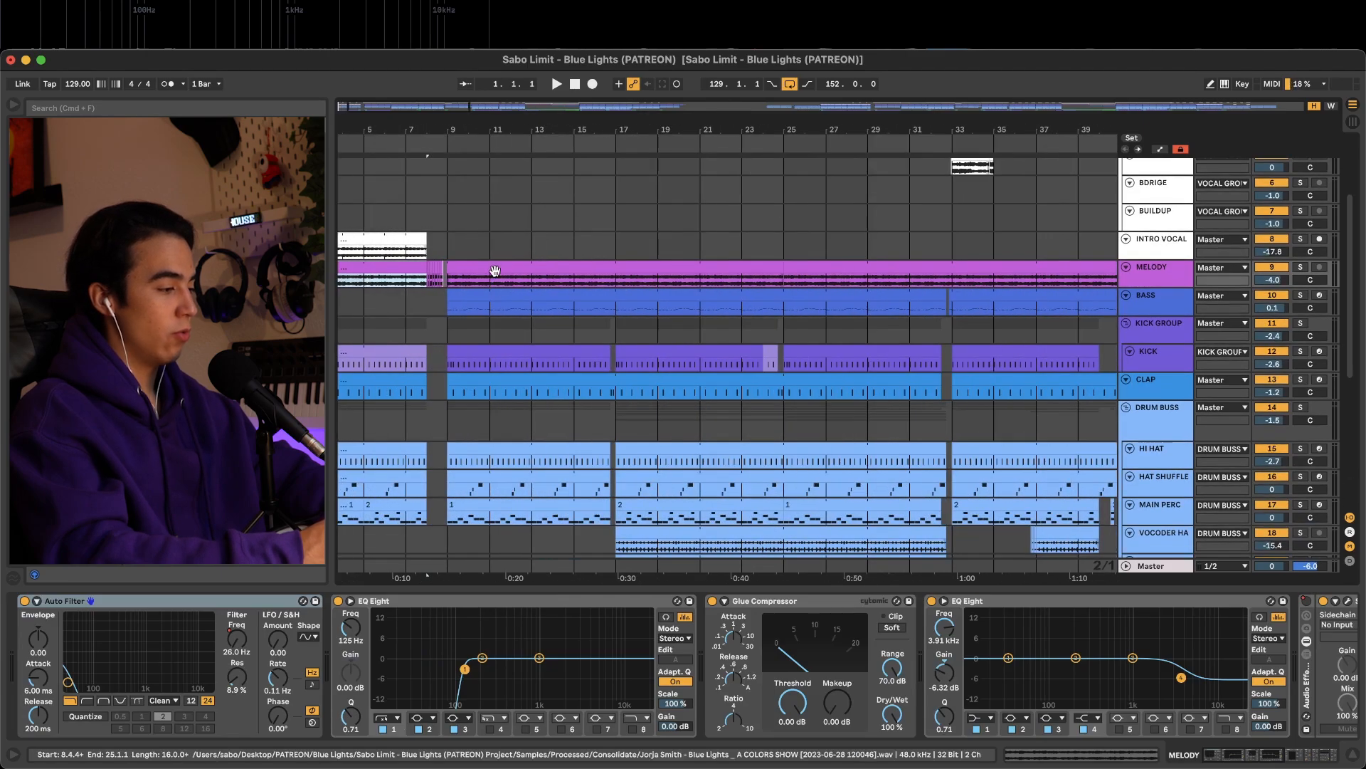
click(450, 280)
scroll(450, 280, up, 6)
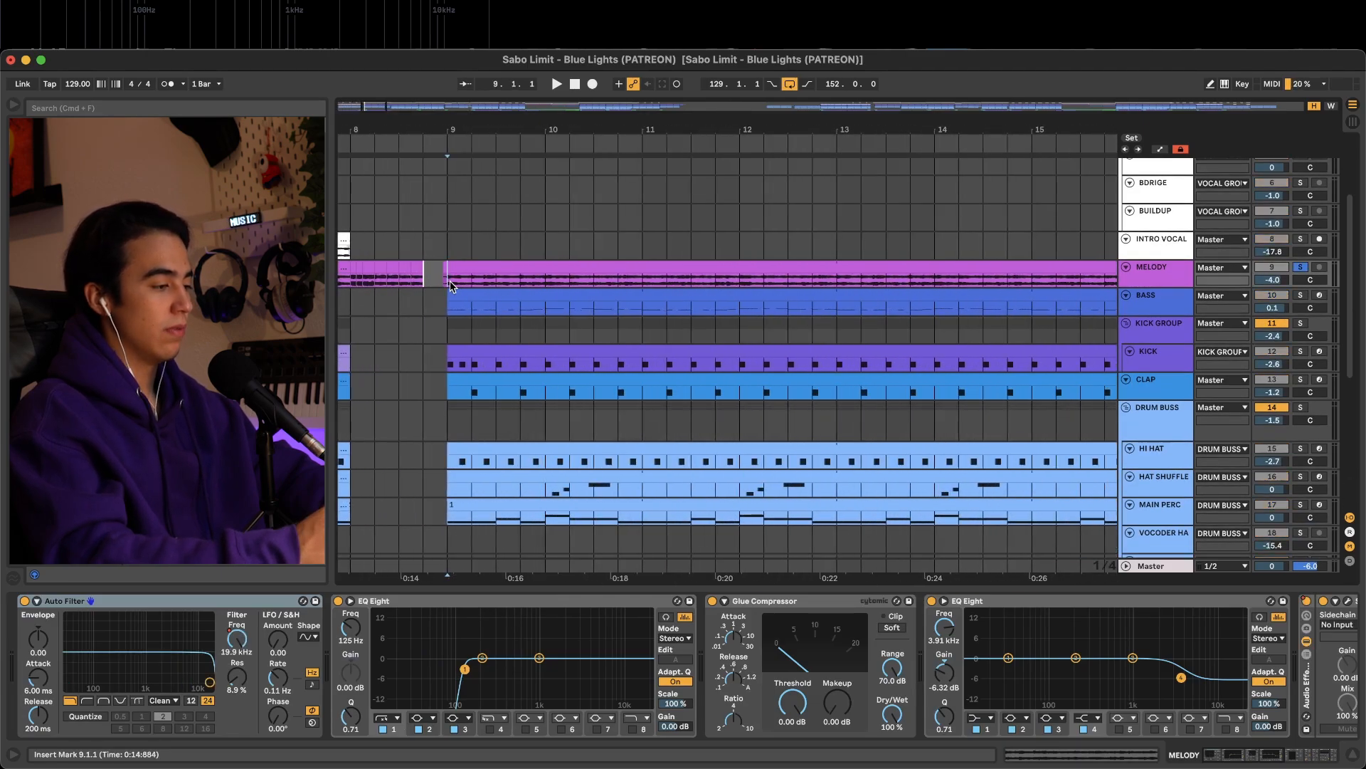
key(space)
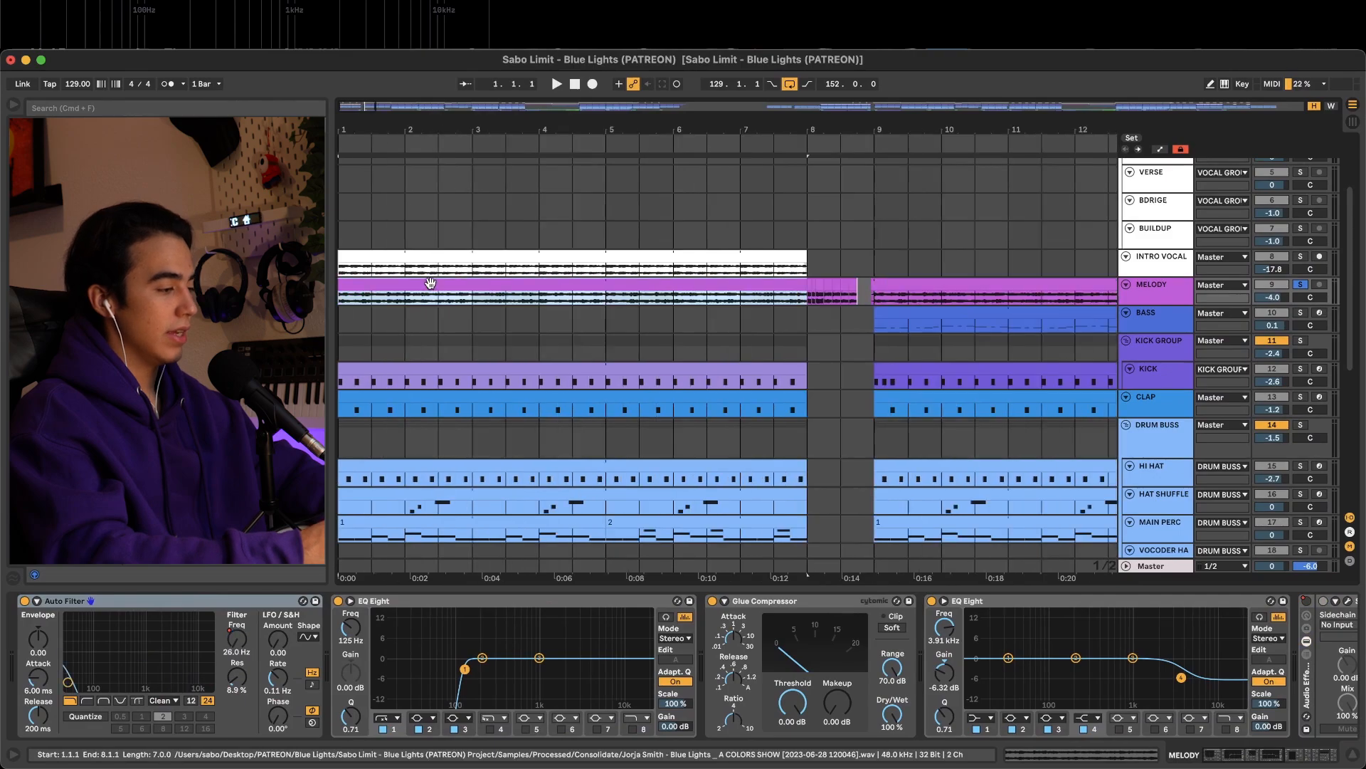
Step: Play the drop melody from bar 9 while reviewing its effect chain, including the ShaperBox 2 volume curve
click(748, 286)
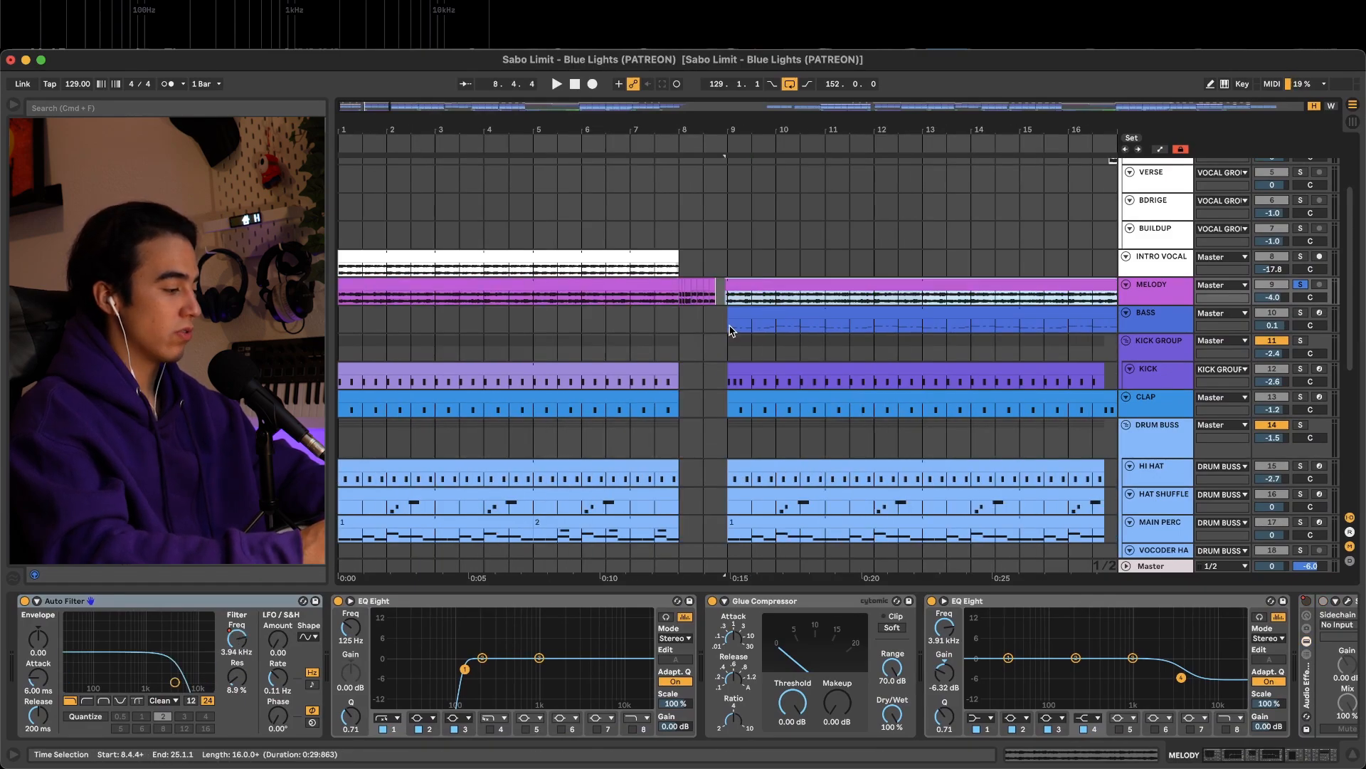
key(space)
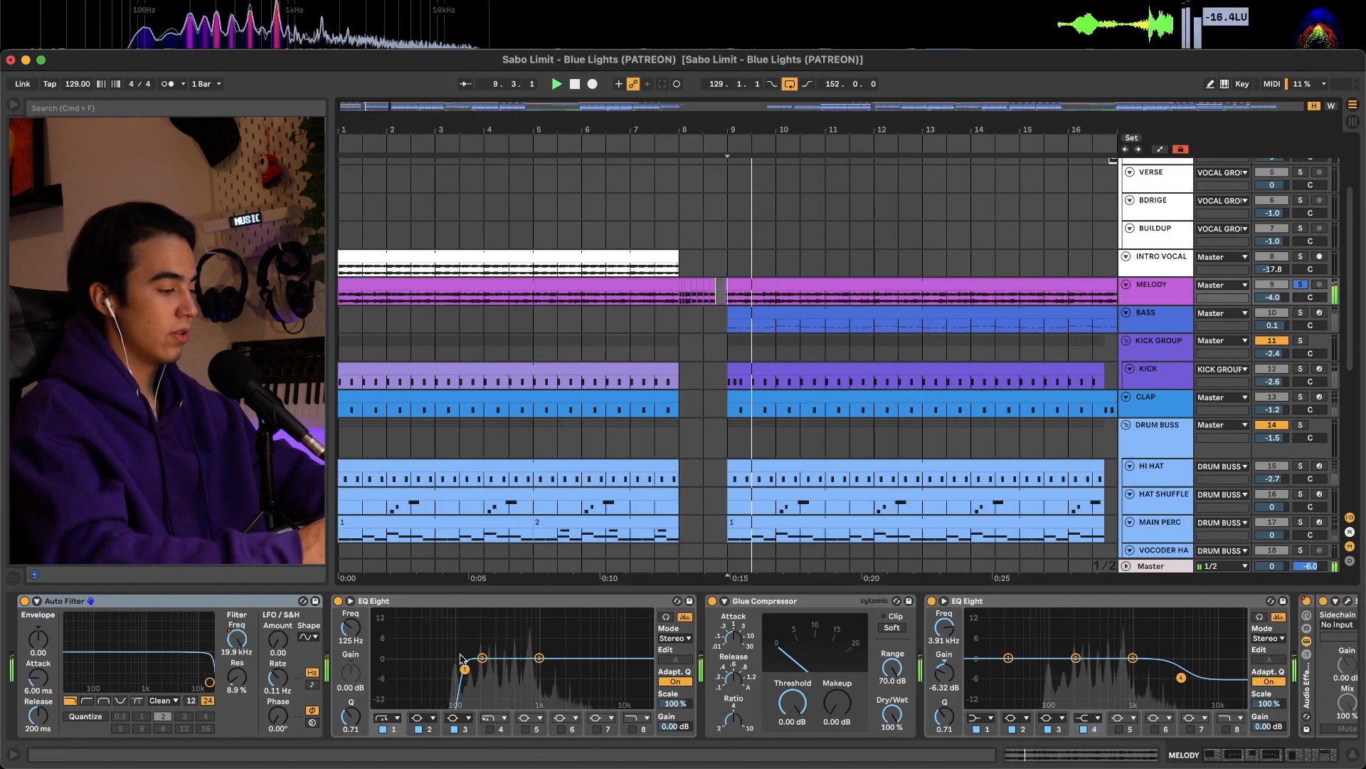
scroll(461, 662, right, 10)
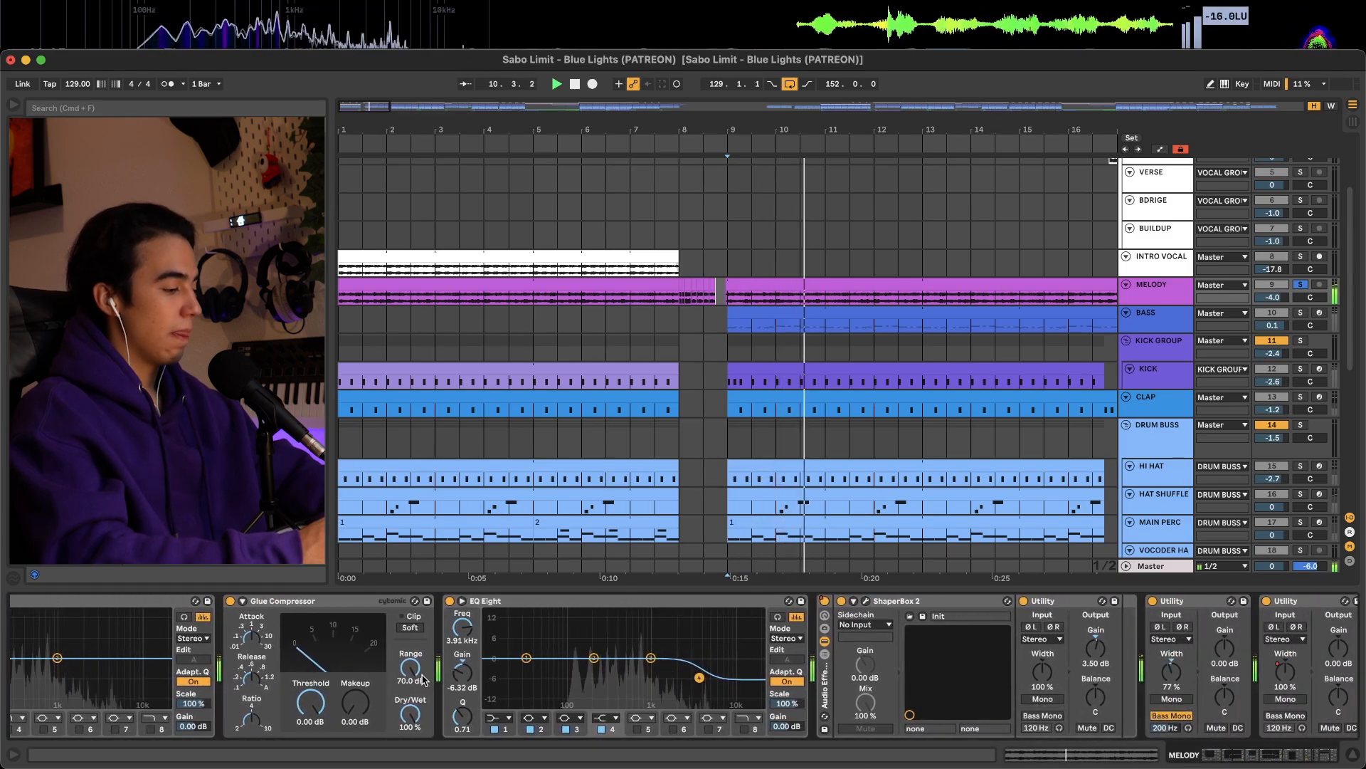
scroll(423, 680, right, 5)
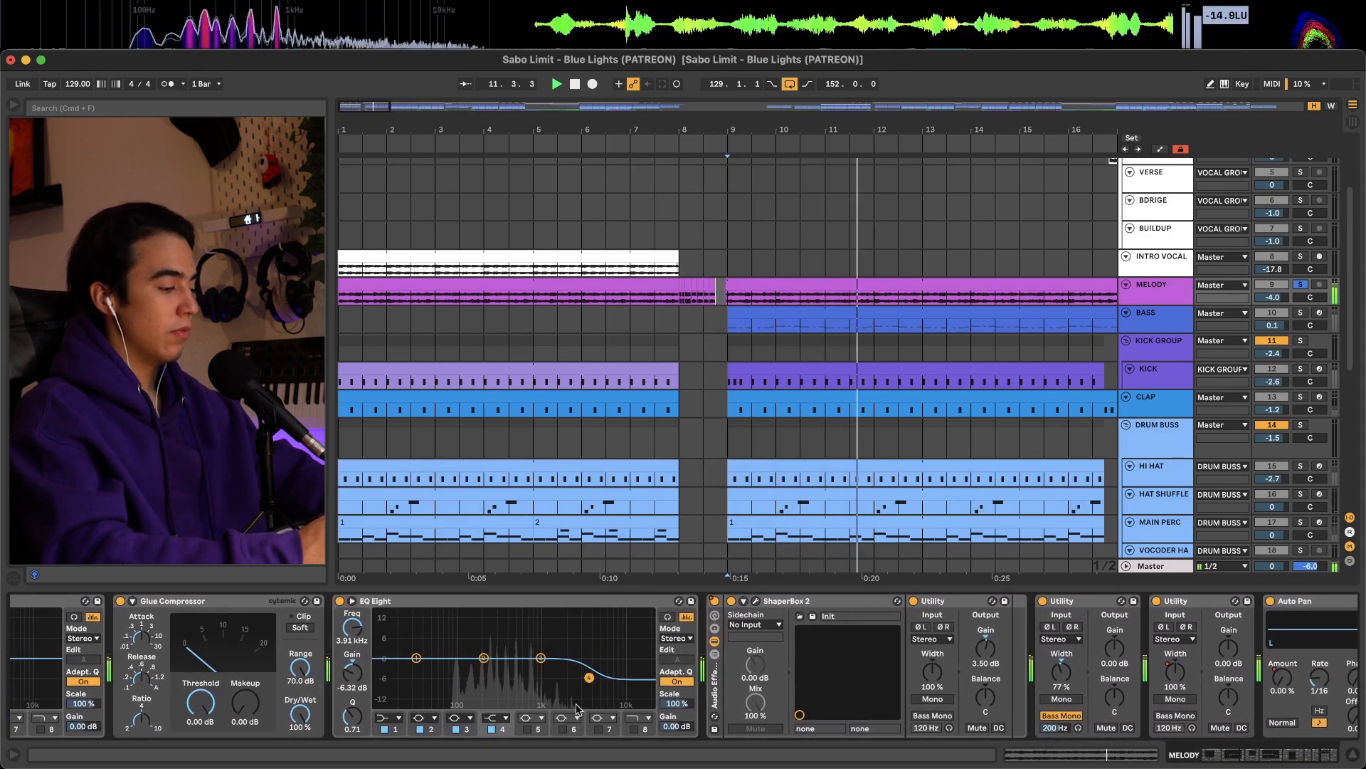
scroll(577, 704, right, 10)
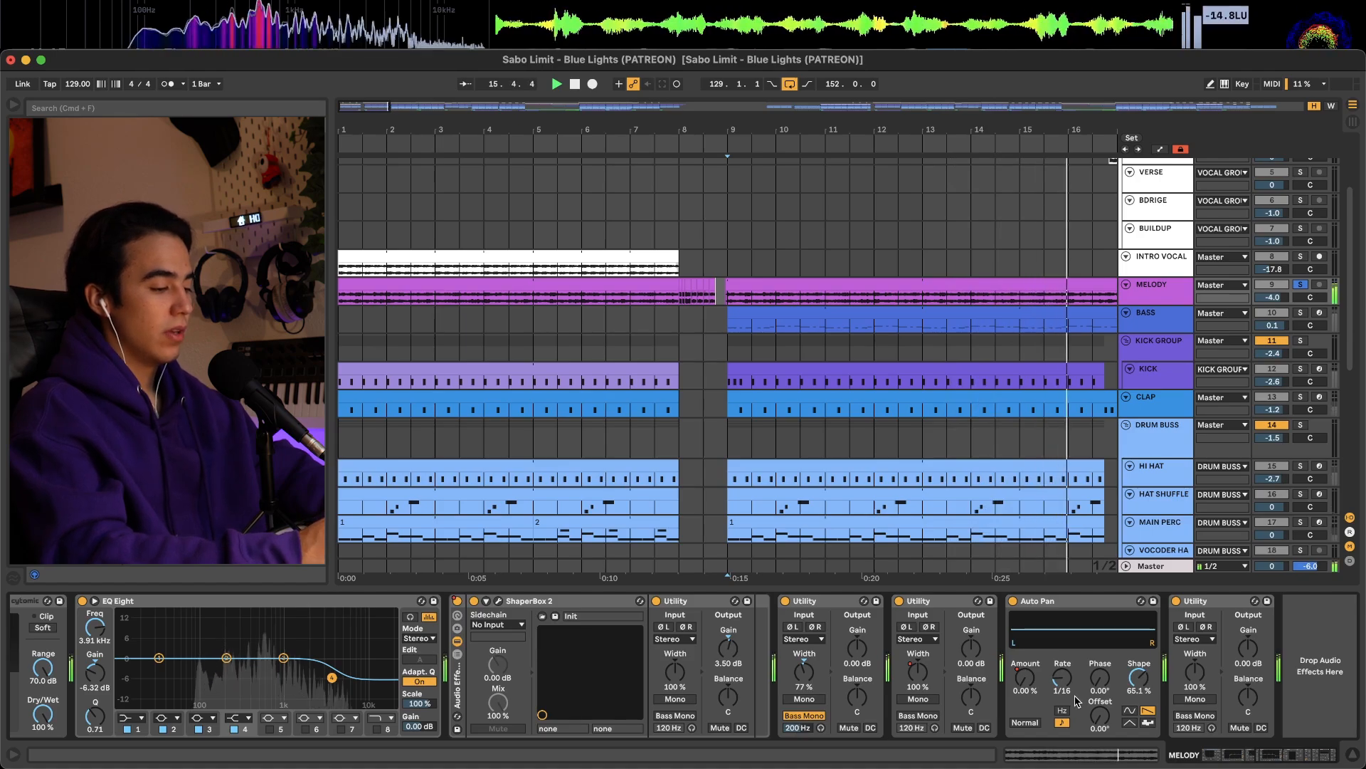
click(500, 604)
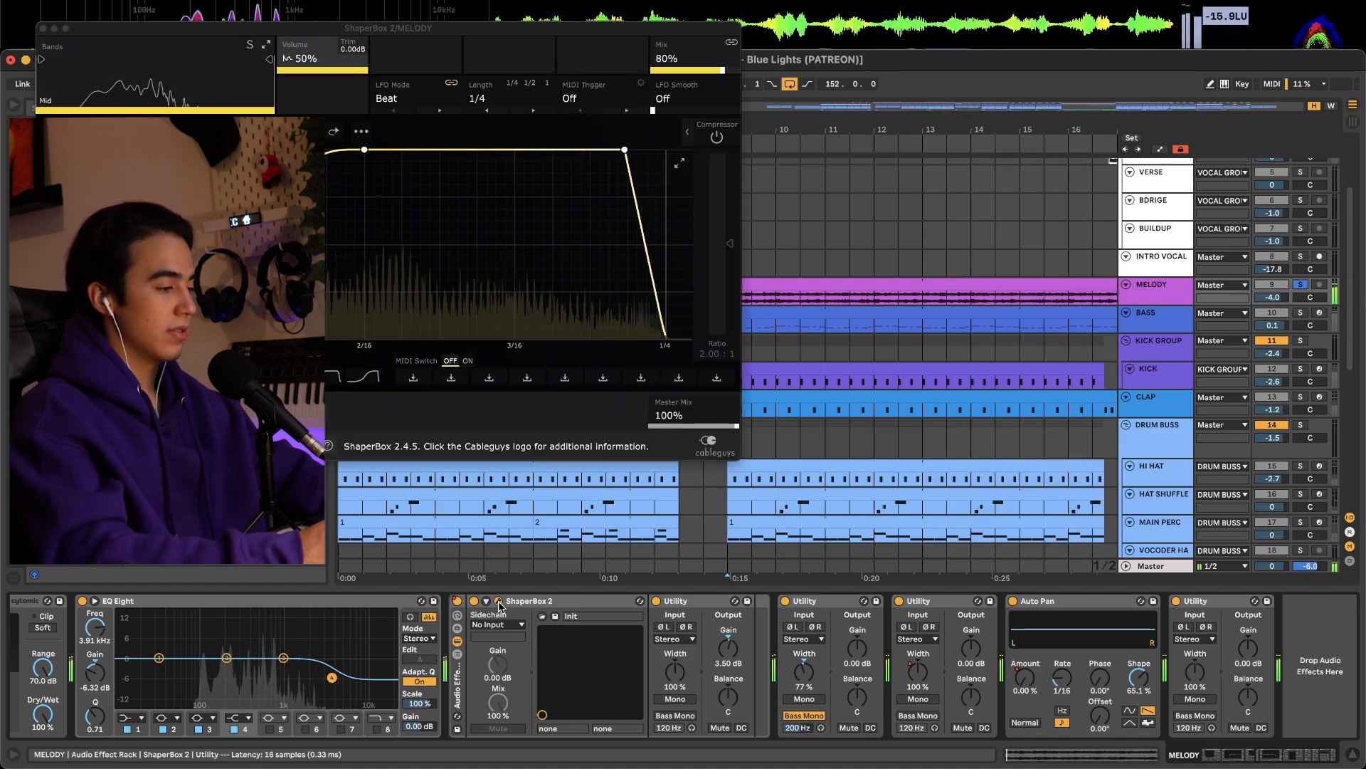
click(499, 603)
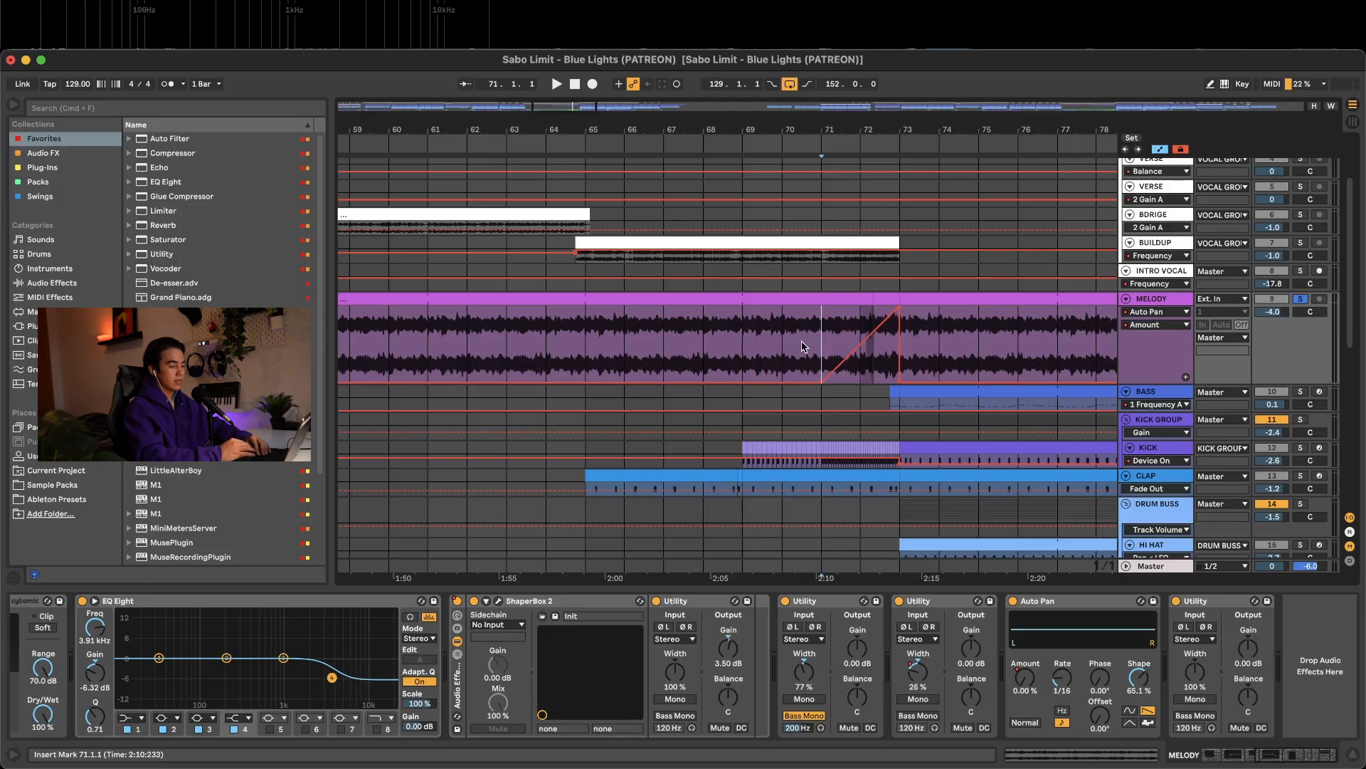
Step: Play the melody from 71.1.1 and examine the Auto Pan Amount automation ramp leading into bar 73
key(space)
scroll(804, 345, right, 2)
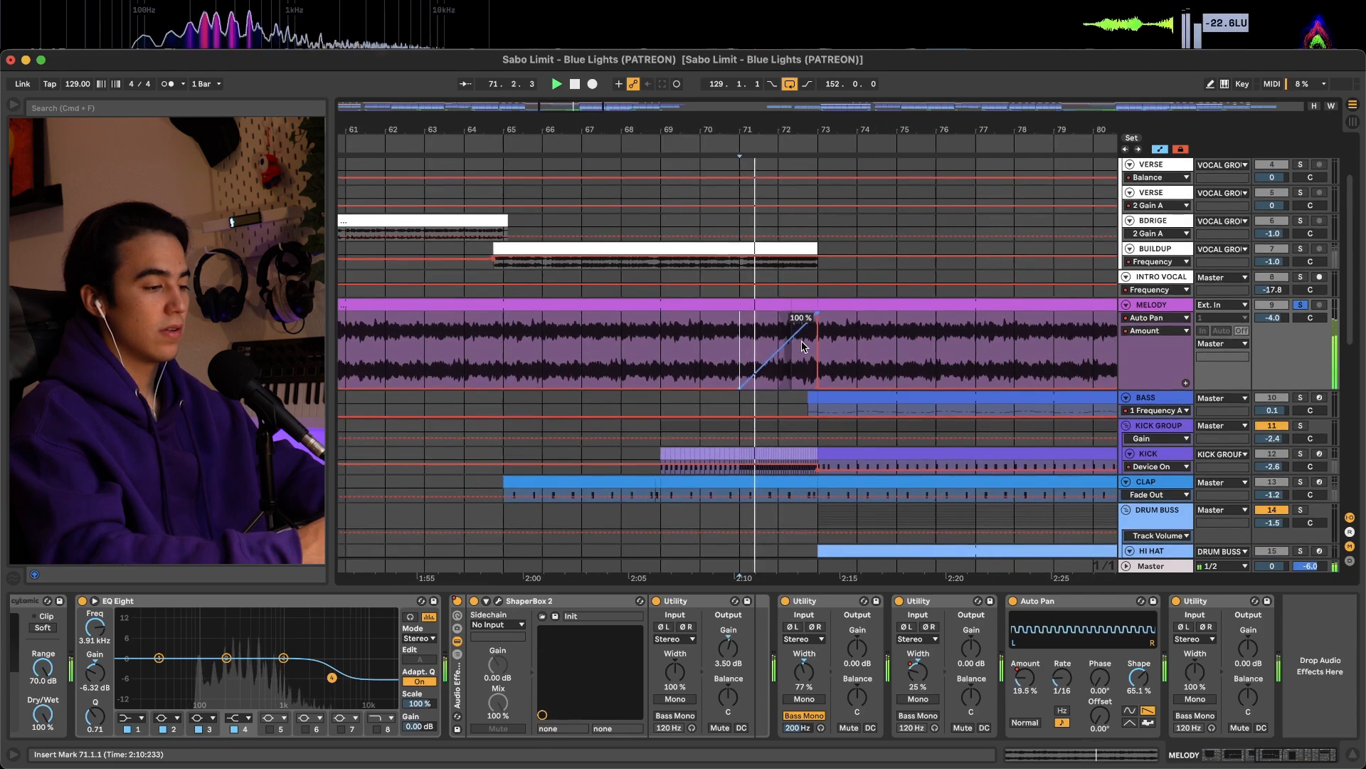
scroll(804, 340, up, 4)
scroll(803, 340, right, 1)
scroll(802, 340, up, 3)
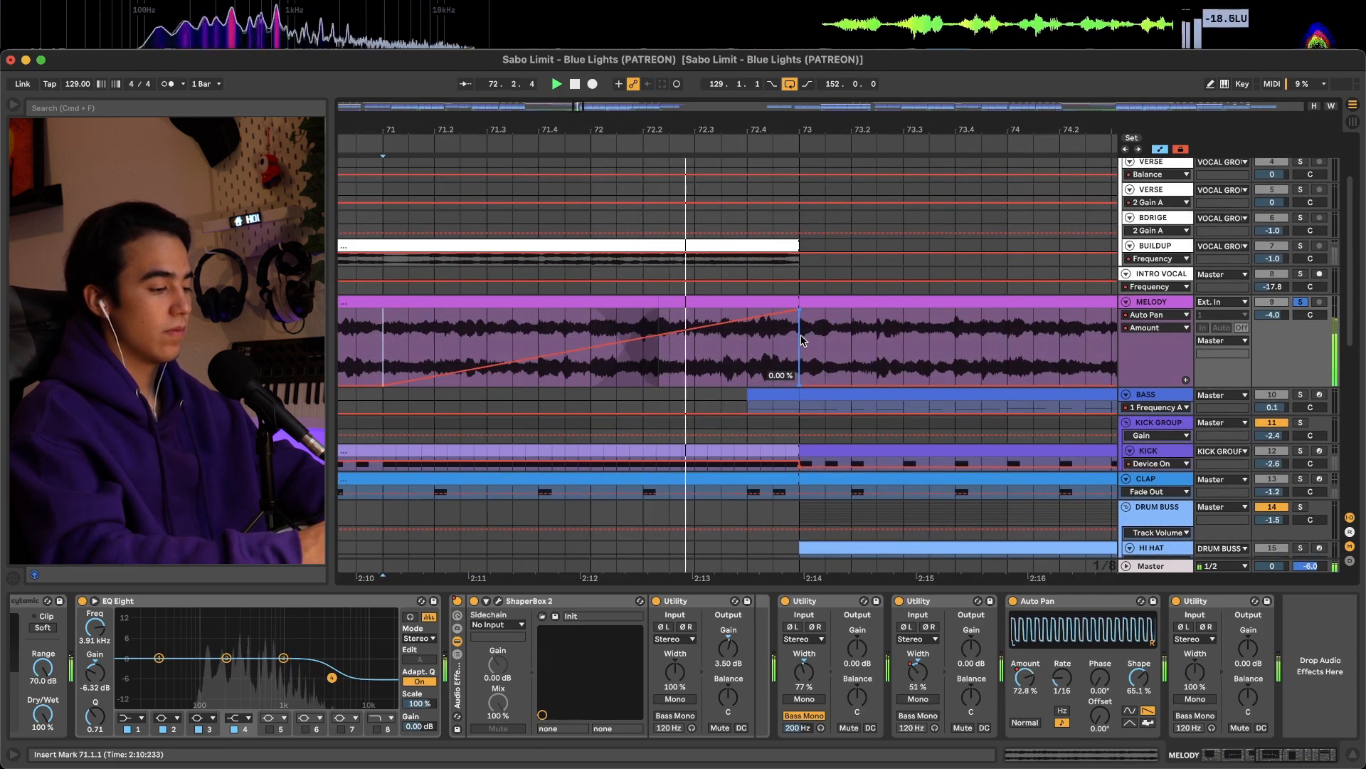
scroll(802, 340, down, 3)
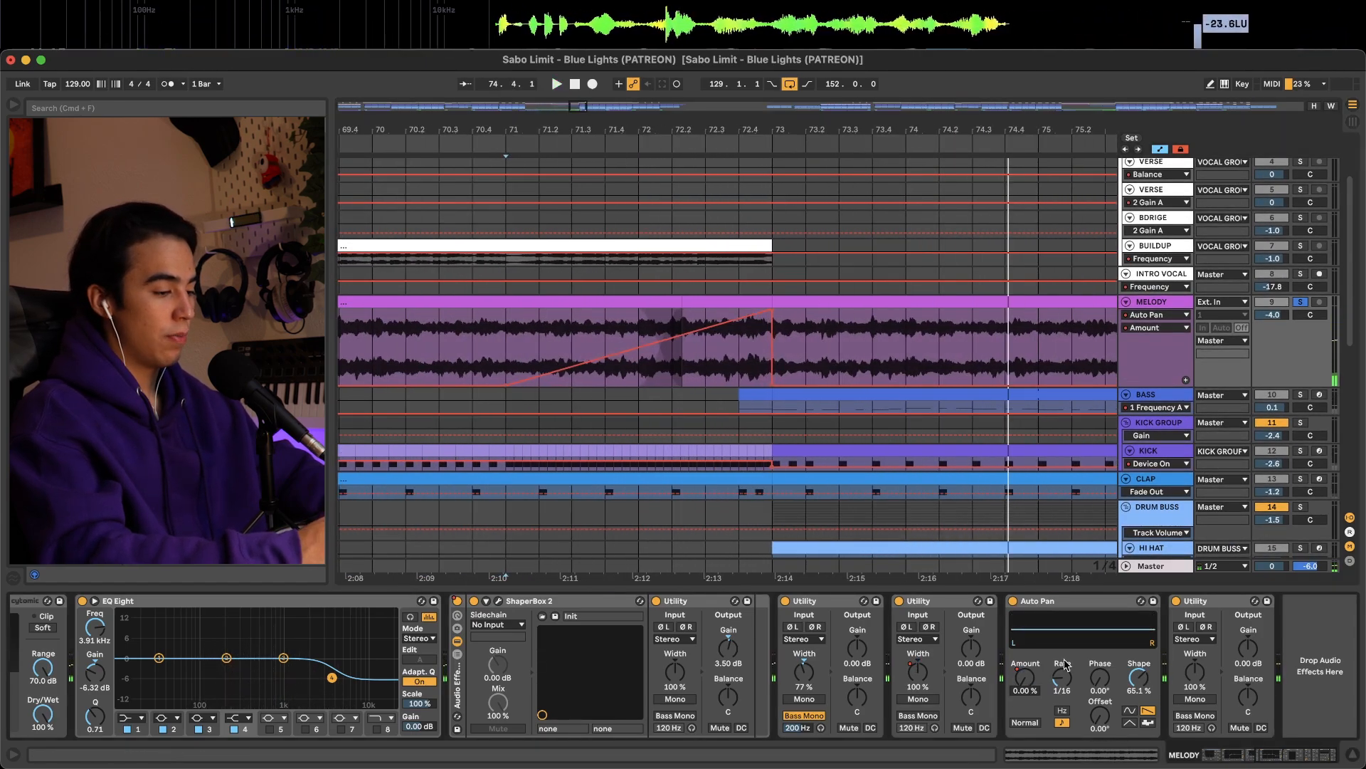
Step: Show the melody's Utility Stereo Width automation and examine it across the arrangement and around the buildup
right_click(1029, 681)
click(1030, 683)
right_click(927, 677)
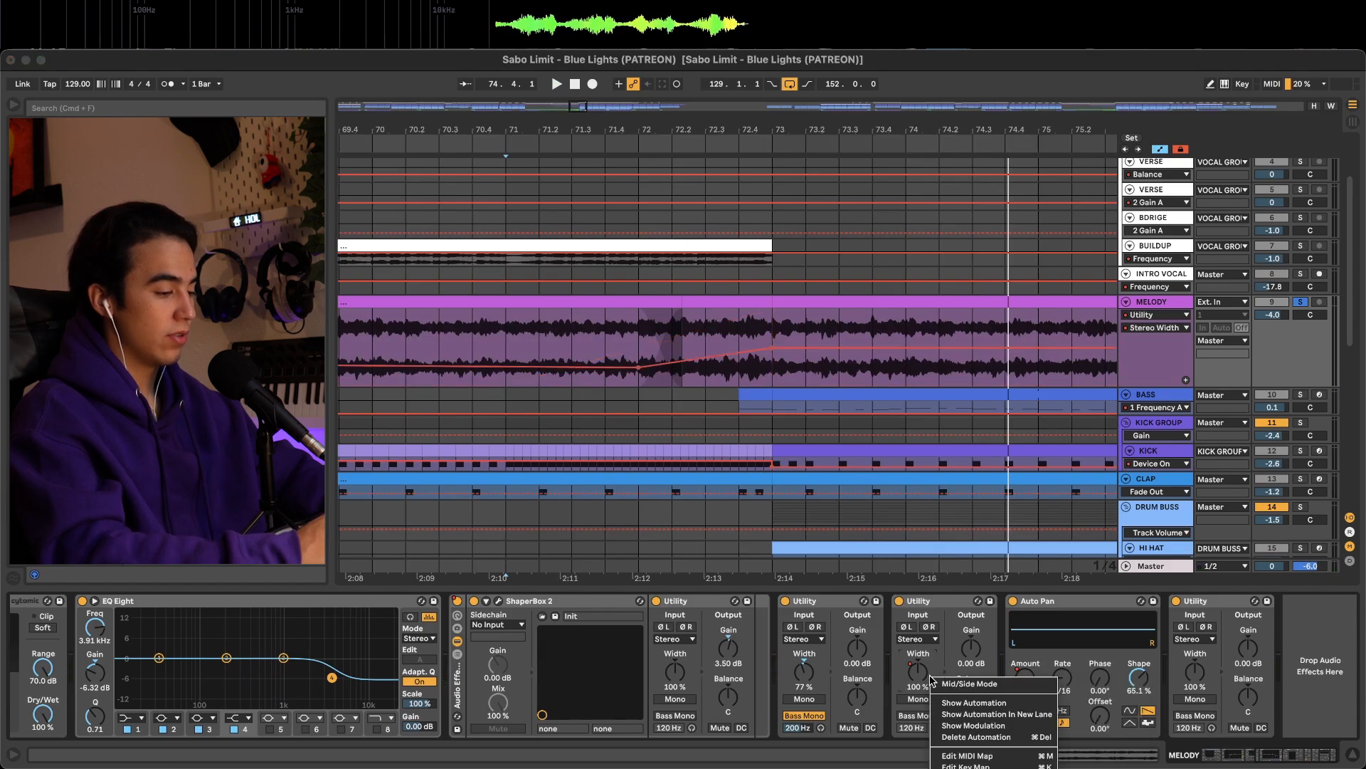
scroll(569, 356, down, 3)
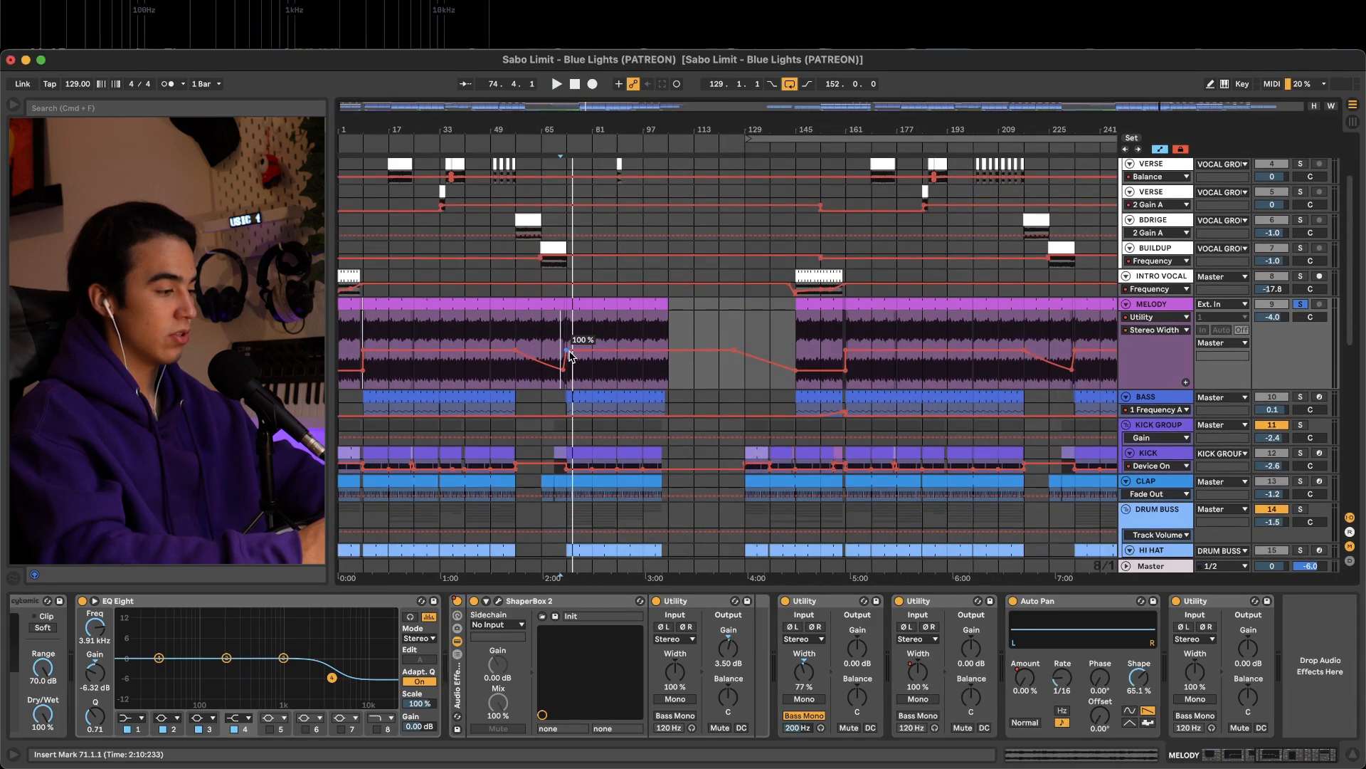
scroll(543, 334, up, 5)
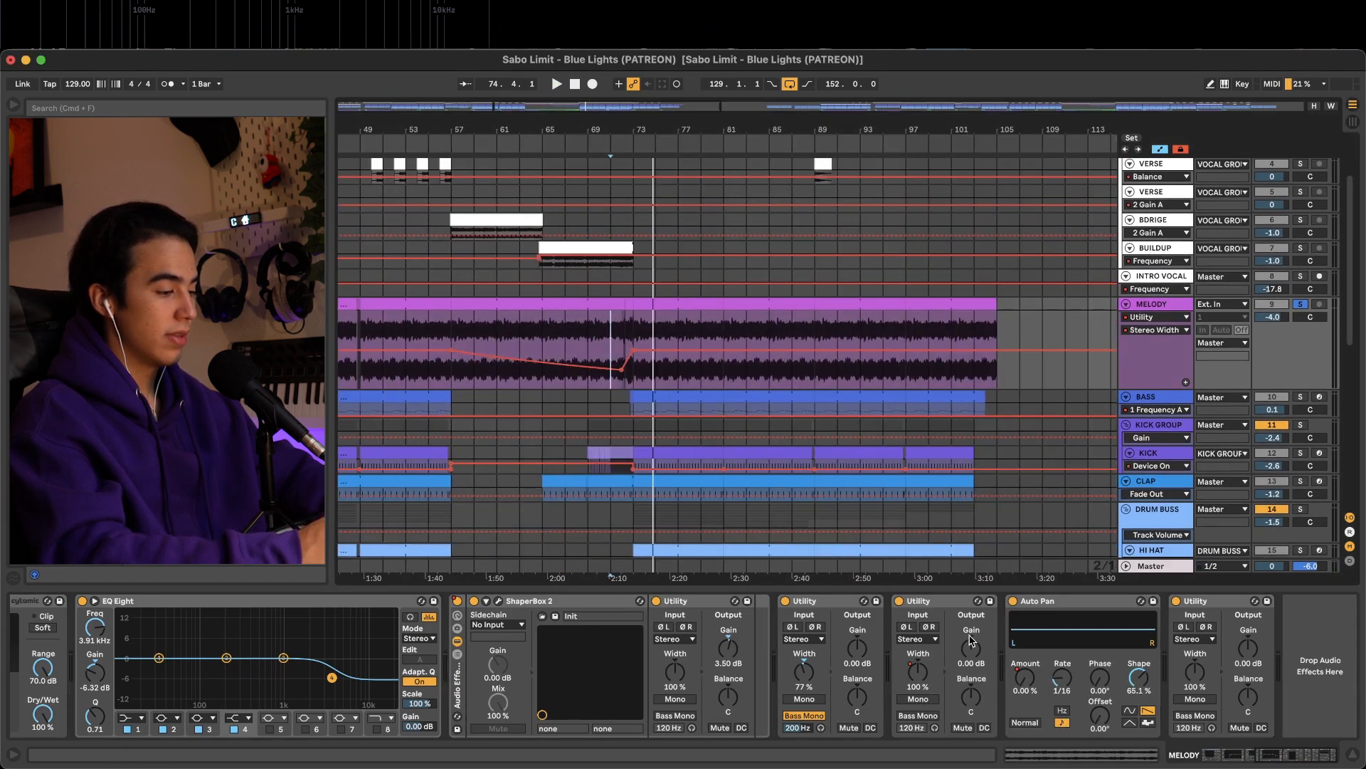
Step: Examine the melody's Utility Stereo Width automation rise between bars 72 and 73
scroll(590, 328, up, 5)
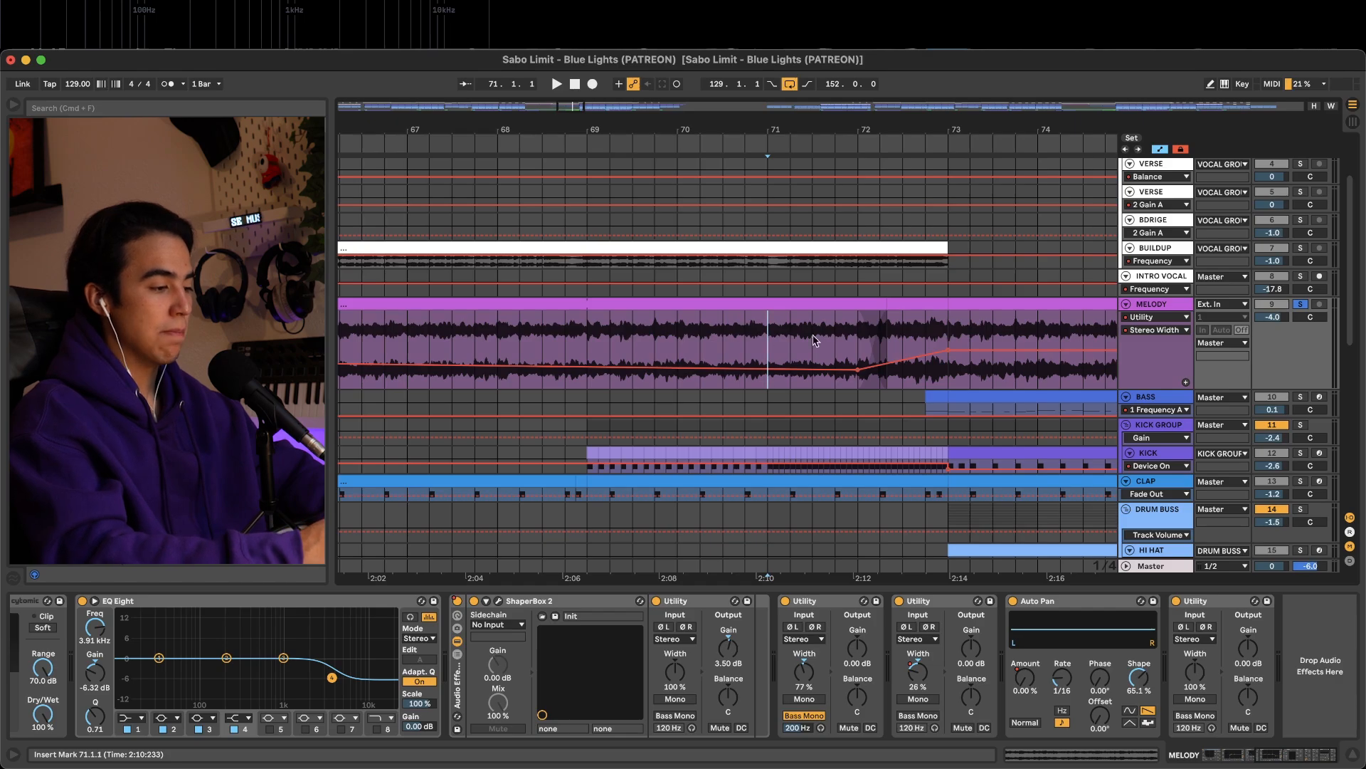
drag(867, 340, 947, 340)
scroll(947, 340, down, 10)
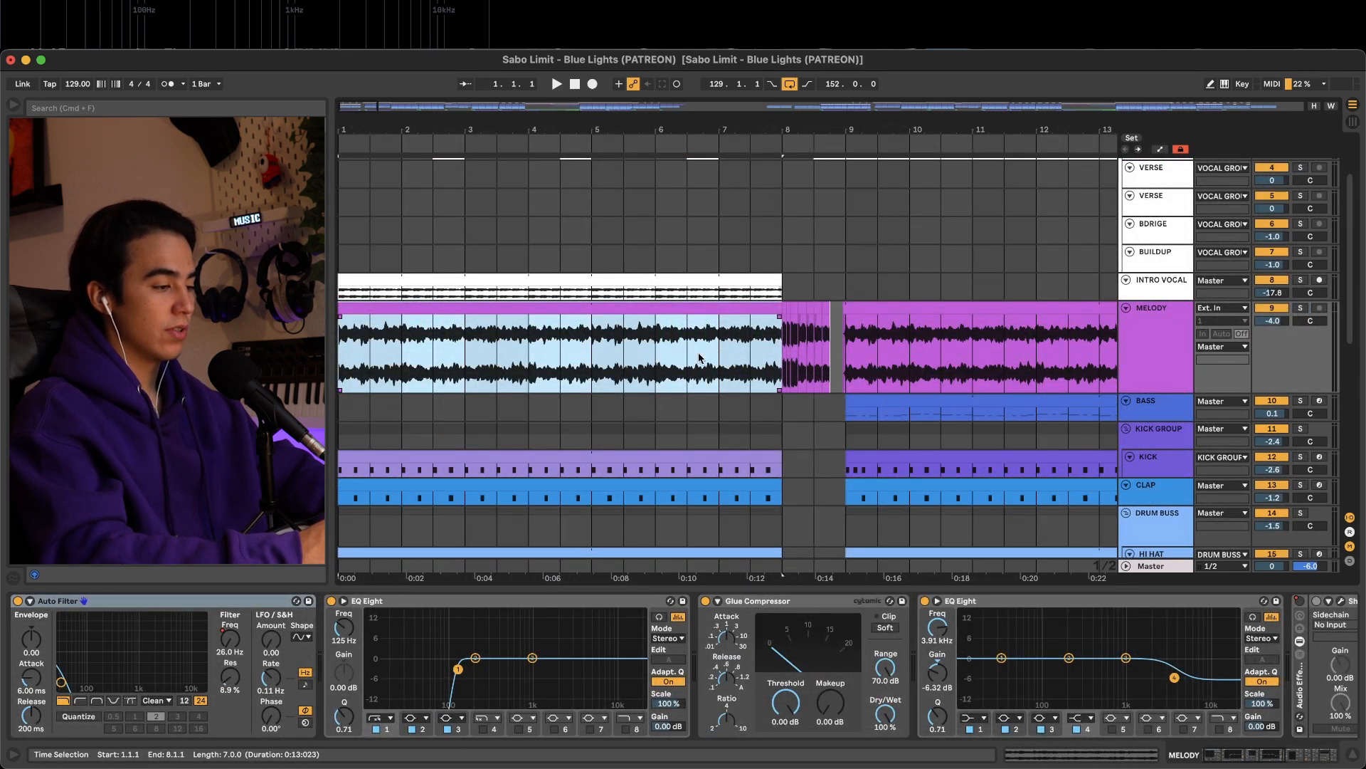
Step: Play the soloed melody from 7.1.1 through the transition into the drop, checking its effect chain
click(713, 352)
key(space)
scroll(776, 368, up, 5)
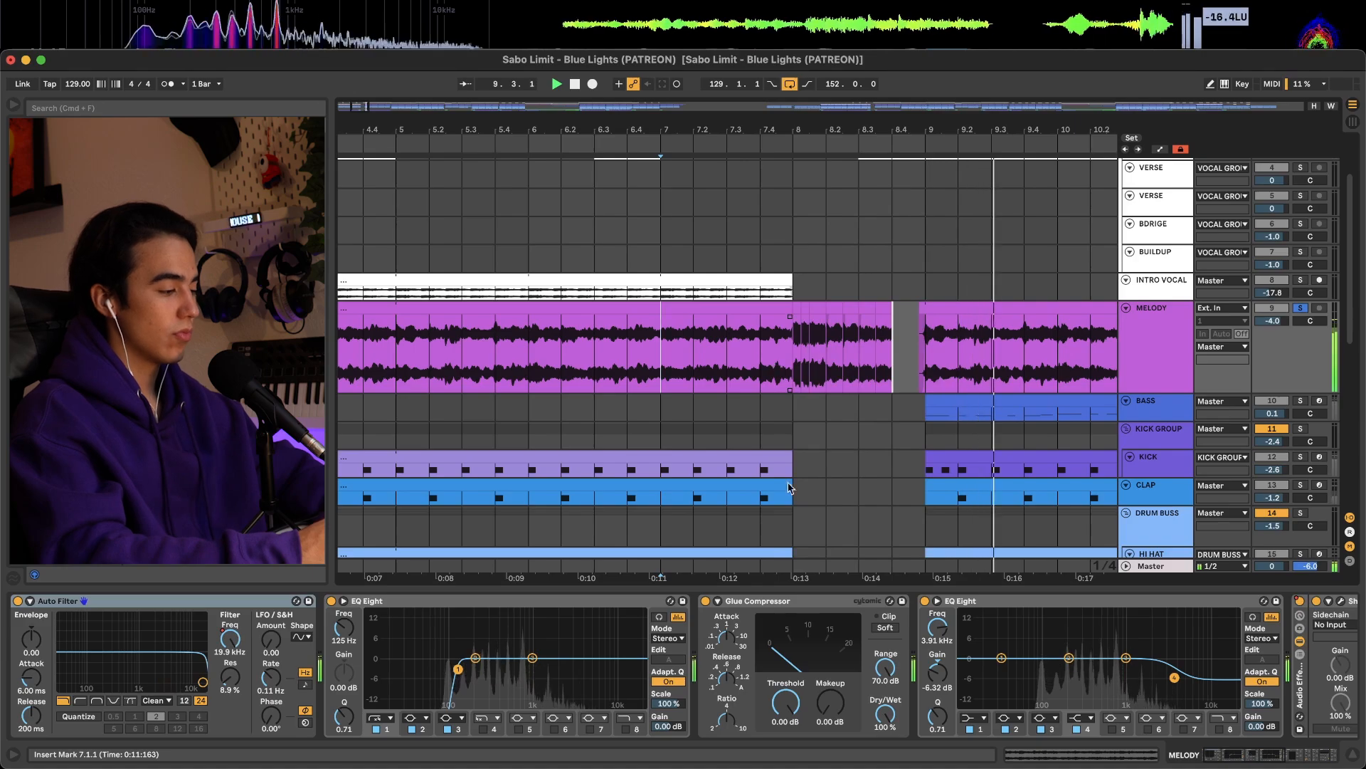
scroll(712, 684, right, 10)
key(space)
Step: Unsolo the melody, play the full mix from 7.1.1, and check the melody's Auto Filter
key(s)
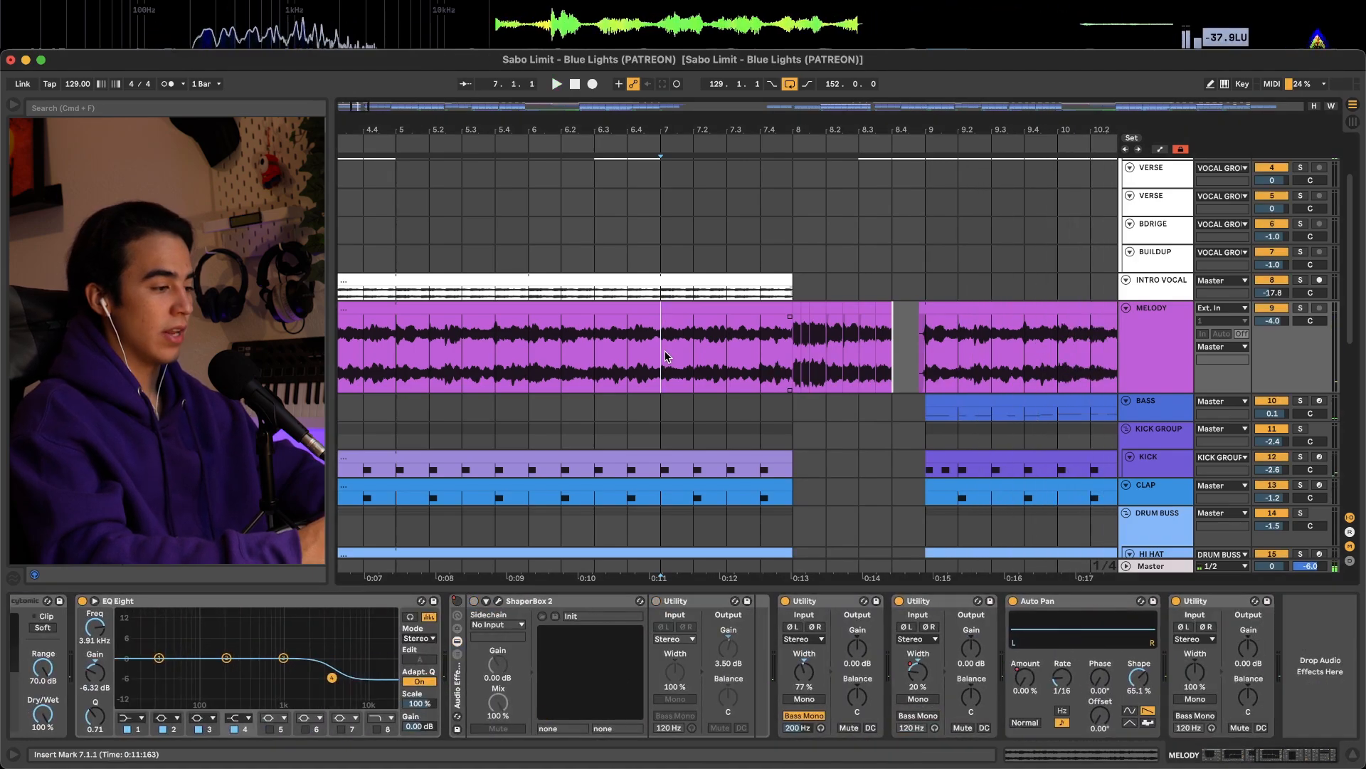
key(space)
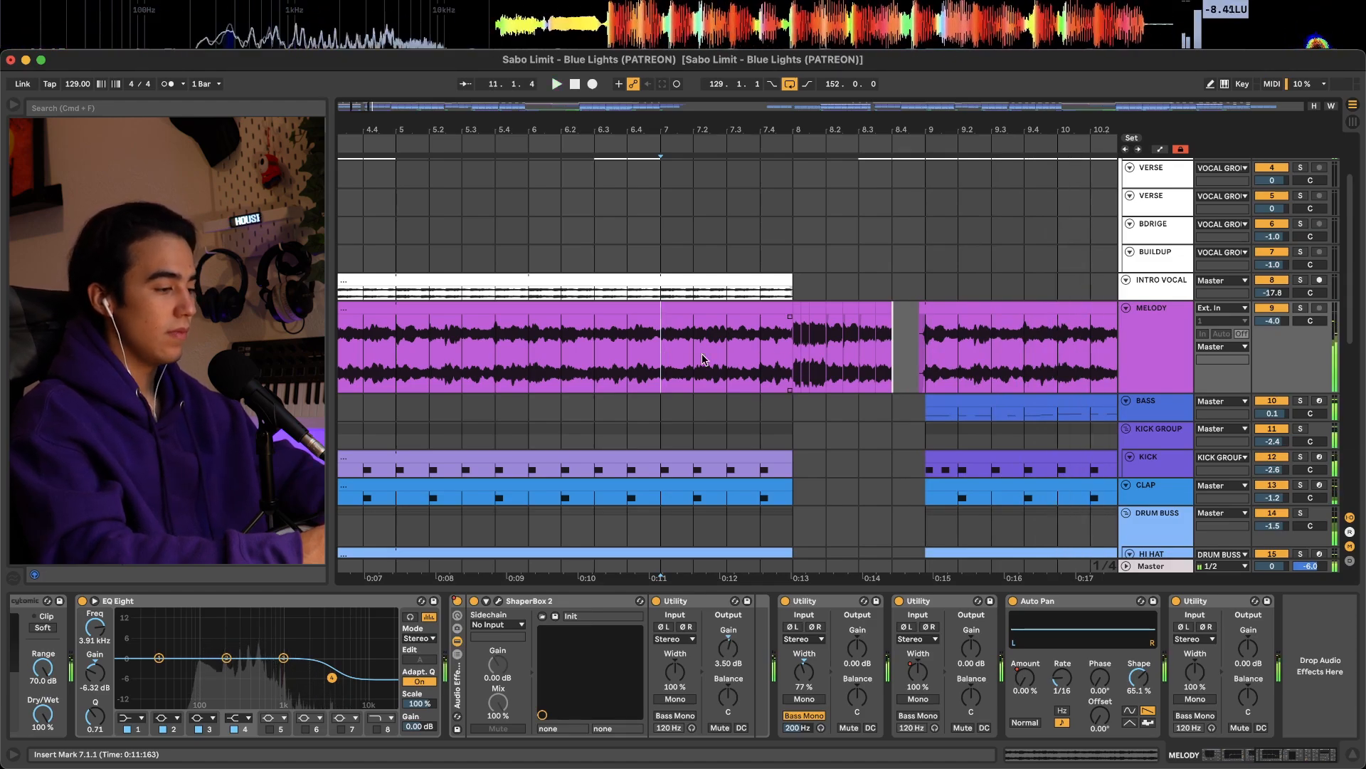
scroll(608, 677, left, 10)
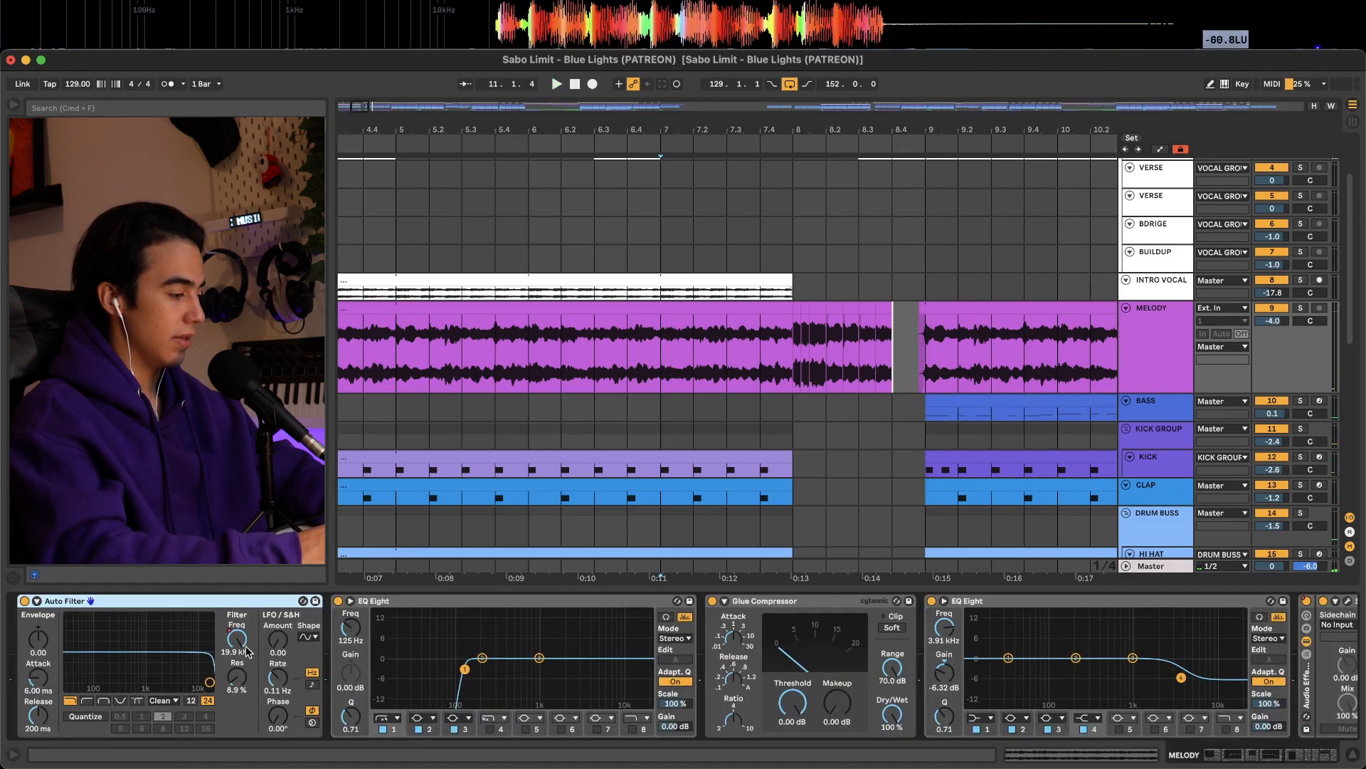
key(a)
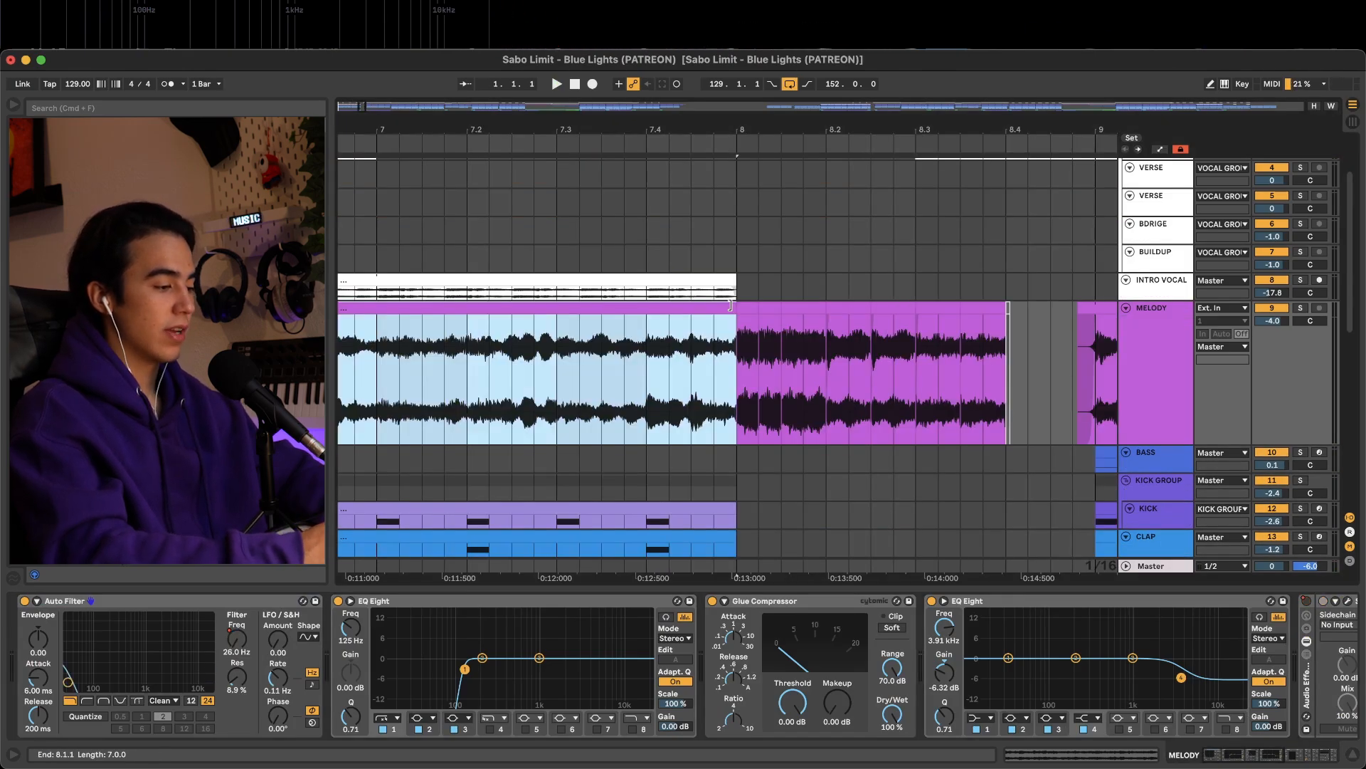
Step: Try to build the melody stutter after 8.1.1 by extending the intro clip and duplicating a 1/16 slice
drag(730, 306, 932, 307)
click(729, 366)
key(super+d)
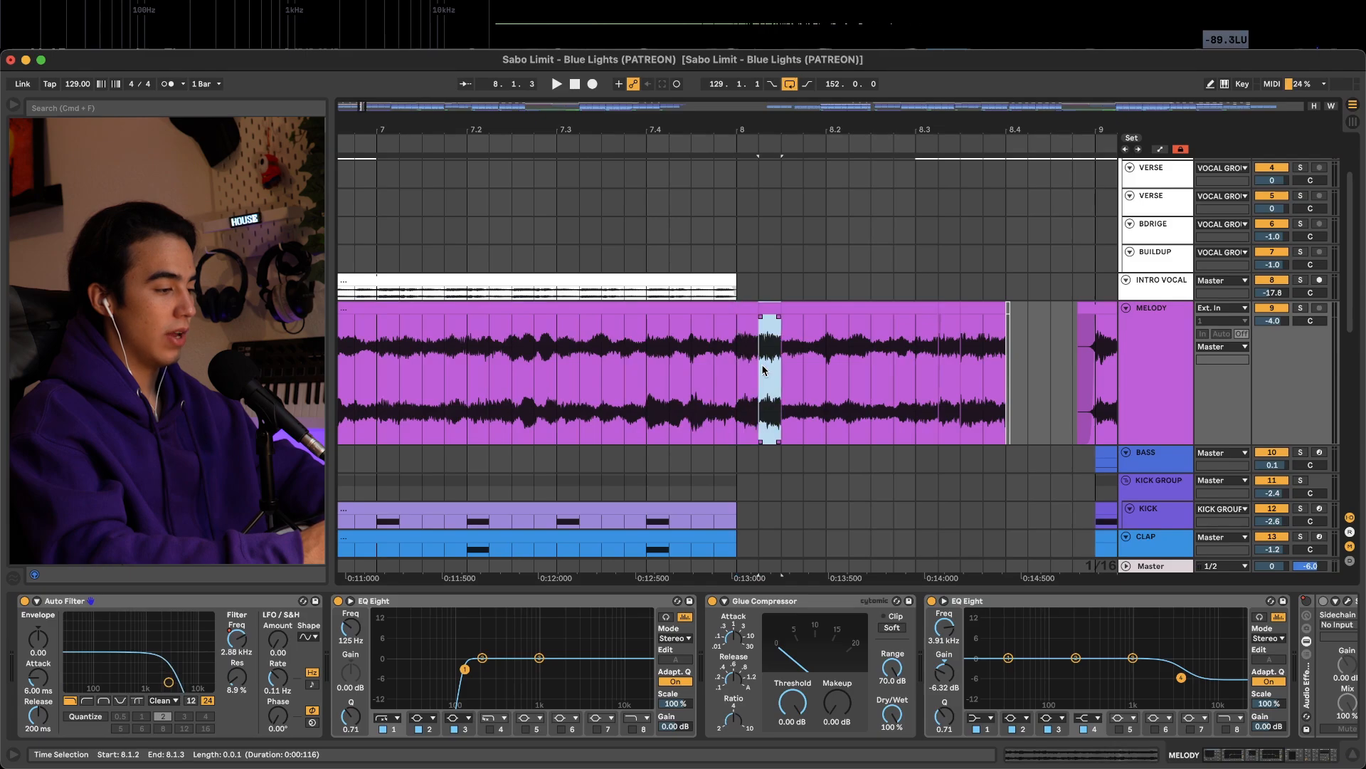
key(super+d)
key(super+z)
click(799, 307)
scroll(756, 296, right, 2)
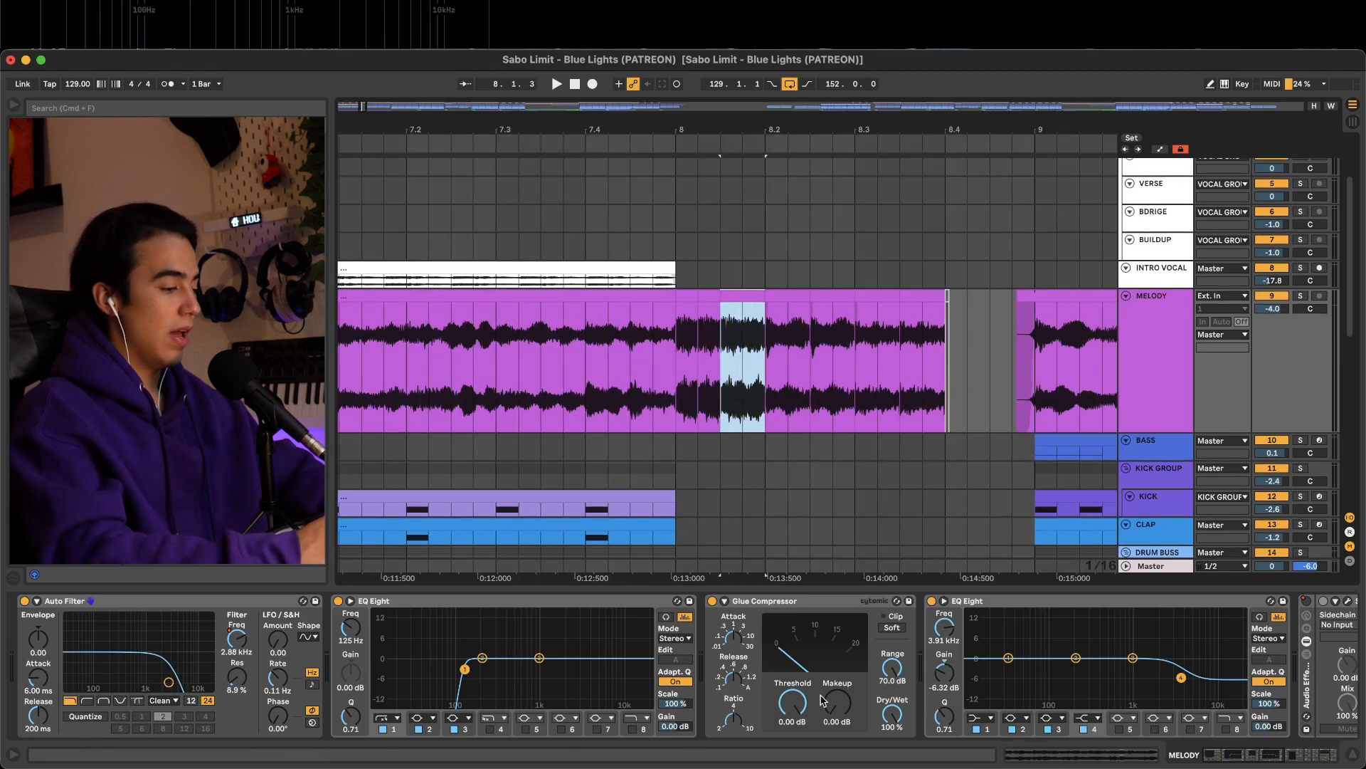
Step: Show the melody's Utility Stereo Width automation around the first drop and play the soloed melody from 7.3.1
scroll(822, 701, right, 10)
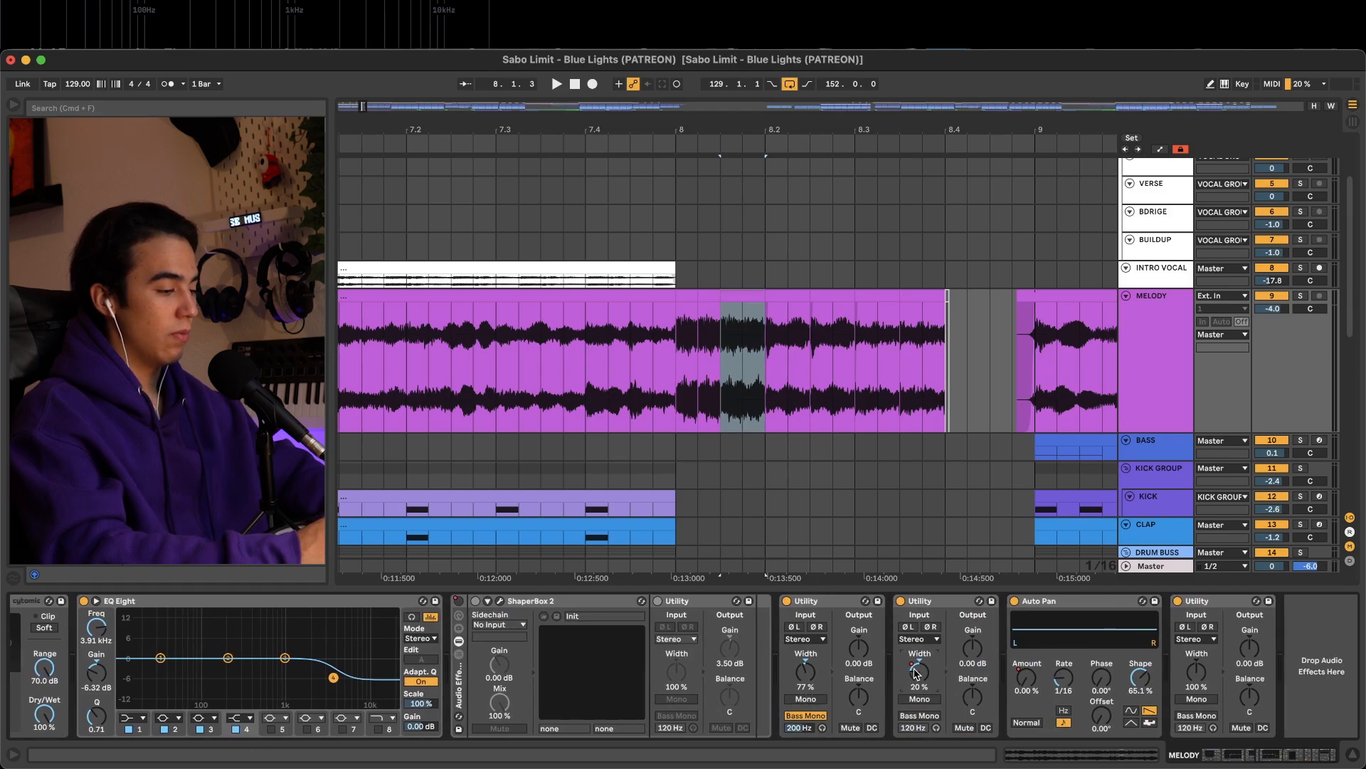
key(a)
scroll(859, 406, down, 2)
scroll(859, 406, down, 4)
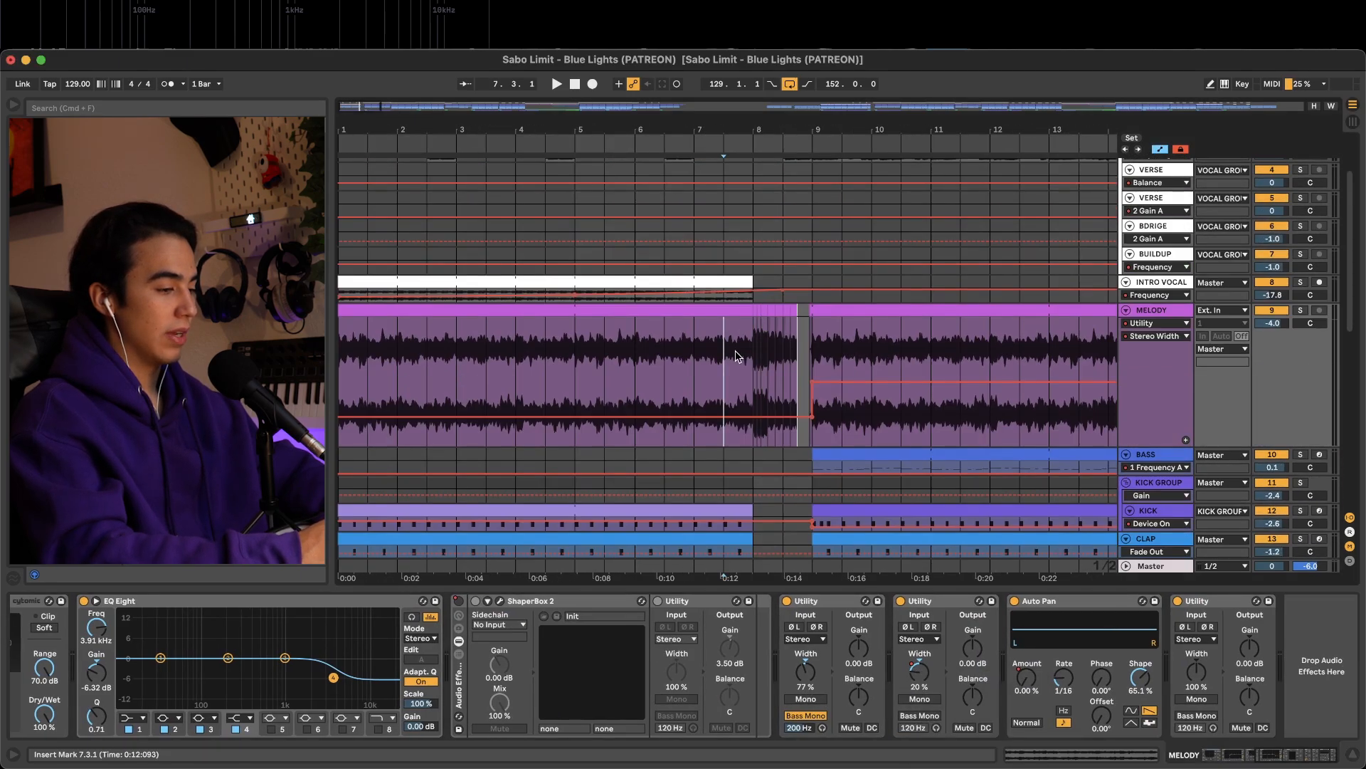
scroll(771, 359, up, 5)
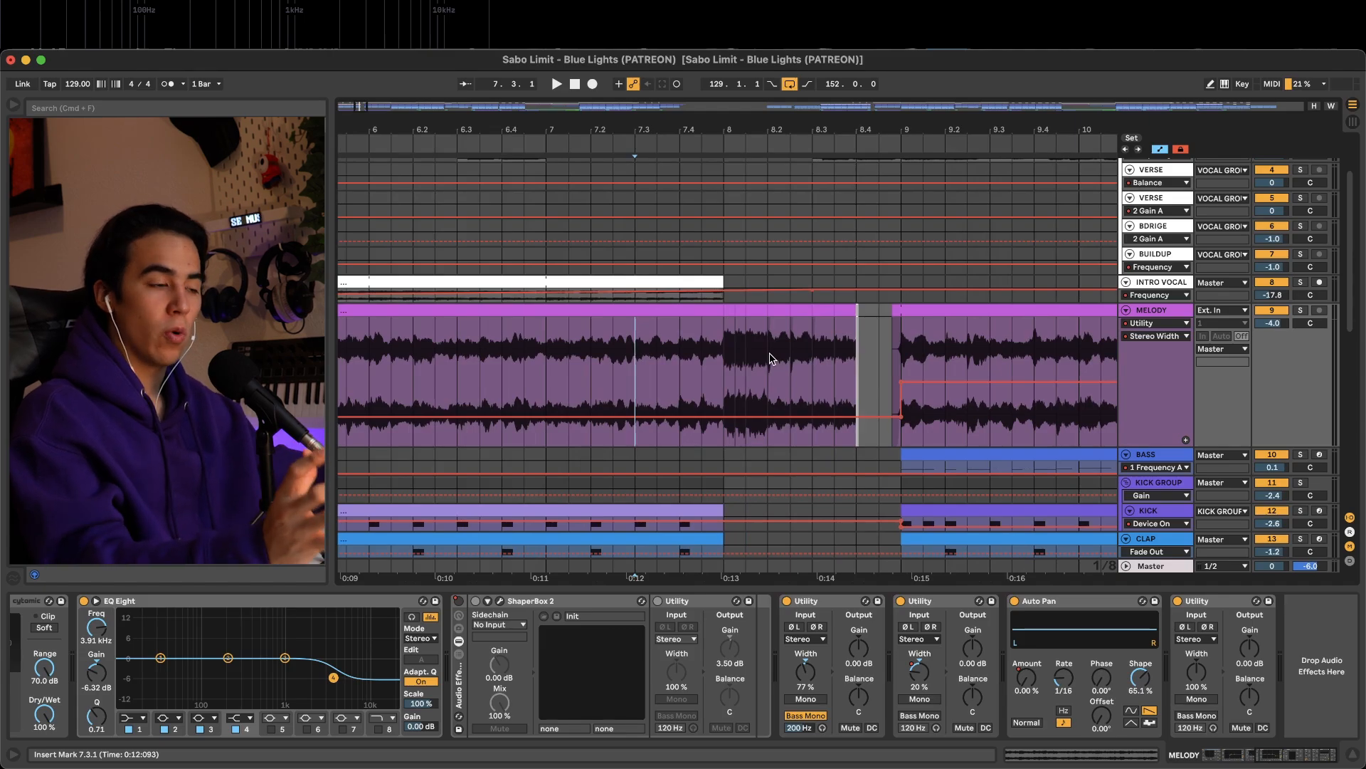
key(space)
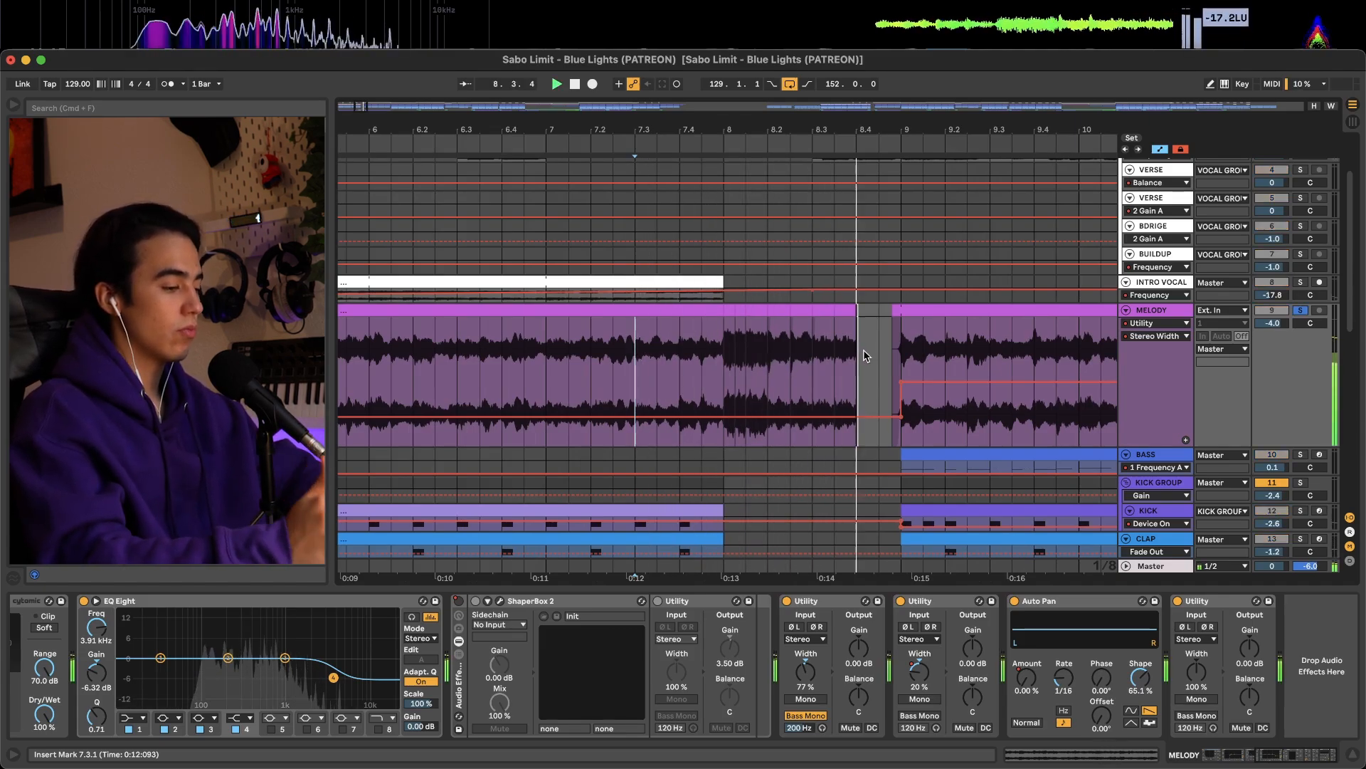
Step: Examine the melody's Auto Filter Frequency automation across the arrangement
scroll(864, 355, down, 5)
scroll(864, 355, down, 10)
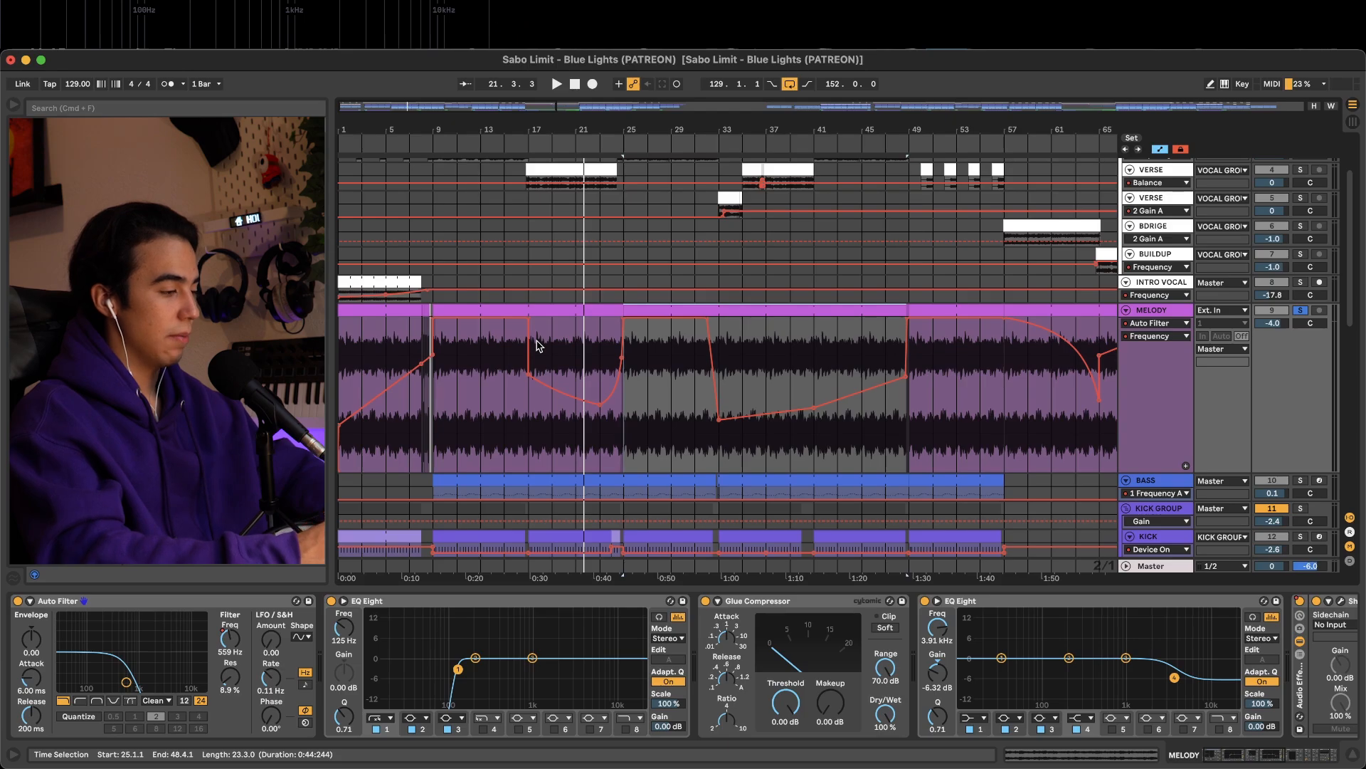
scroll(539, 347, down, 4)
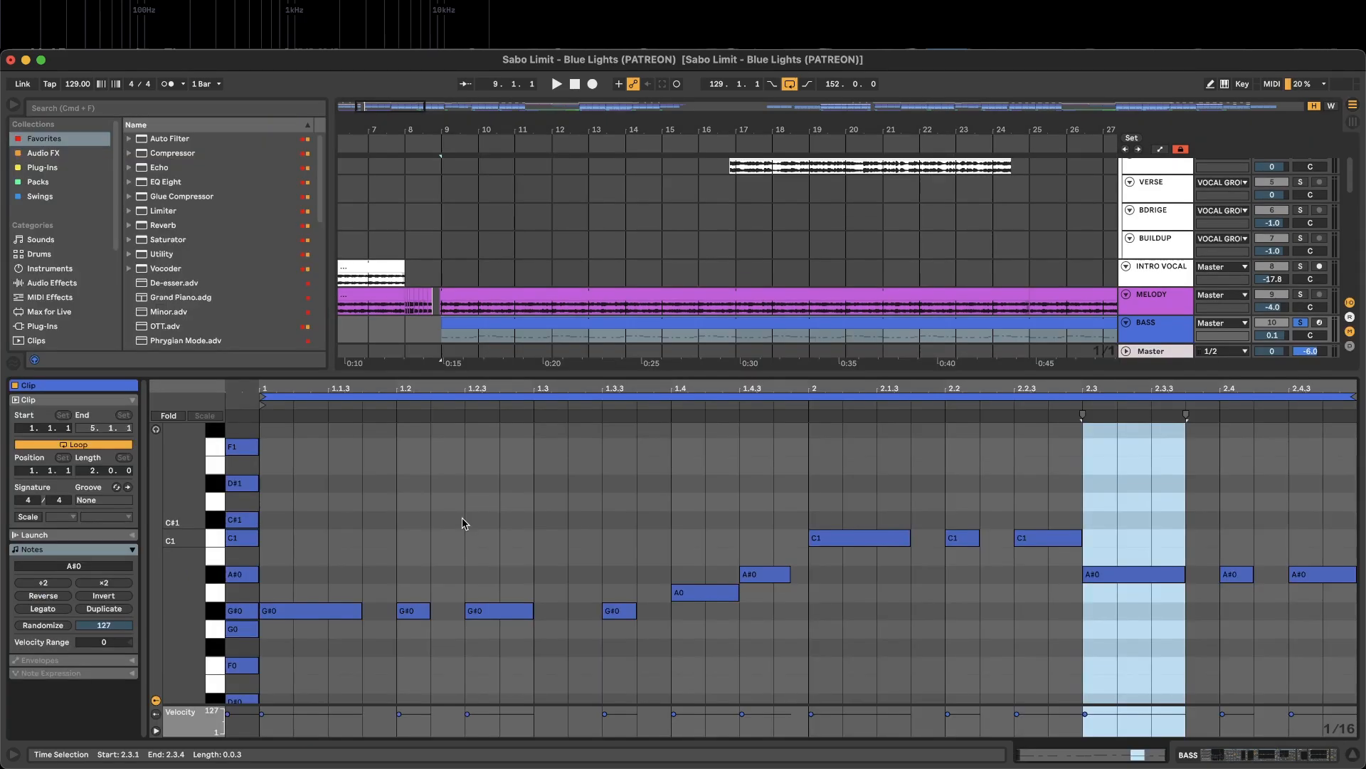
Step: Play the soloed bass line from 9.1.1 with its notes open and solo the melody alongside it
key(space)
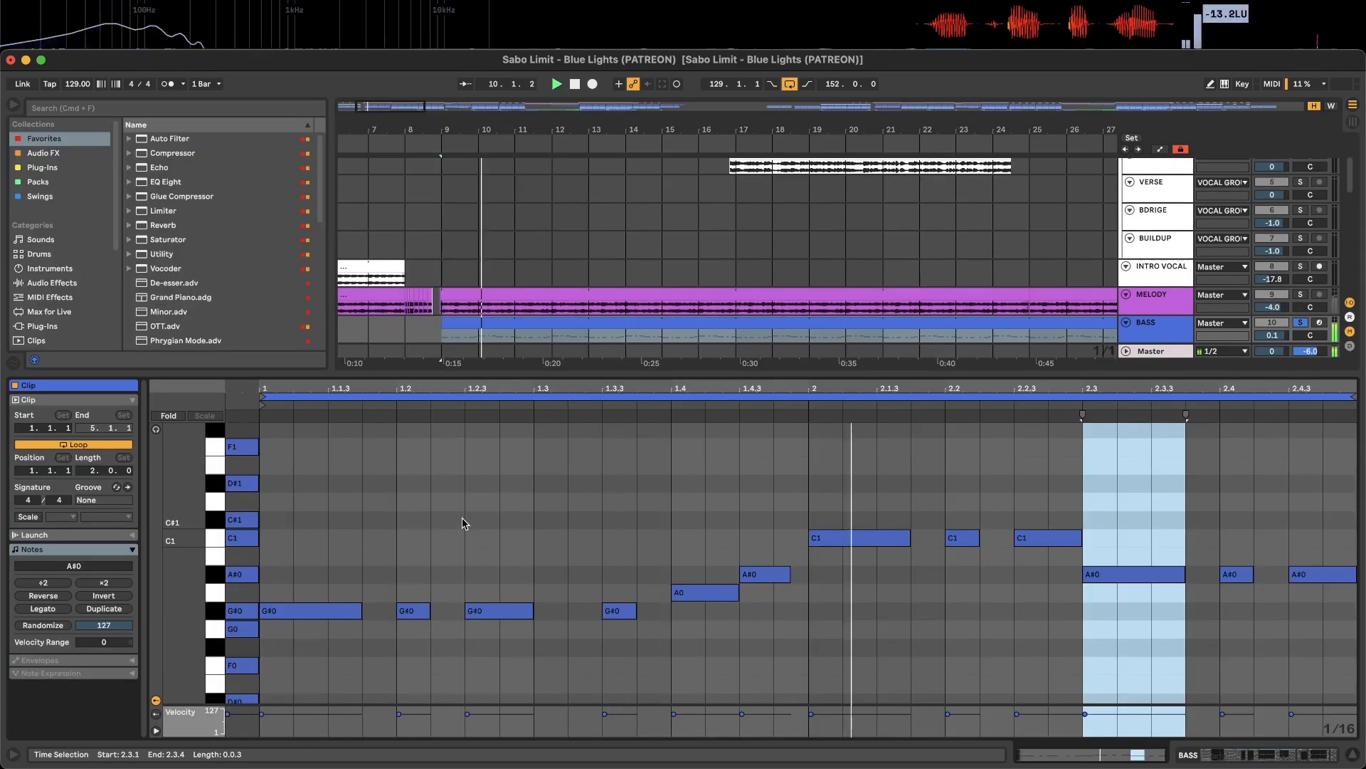
click(1302, 295)
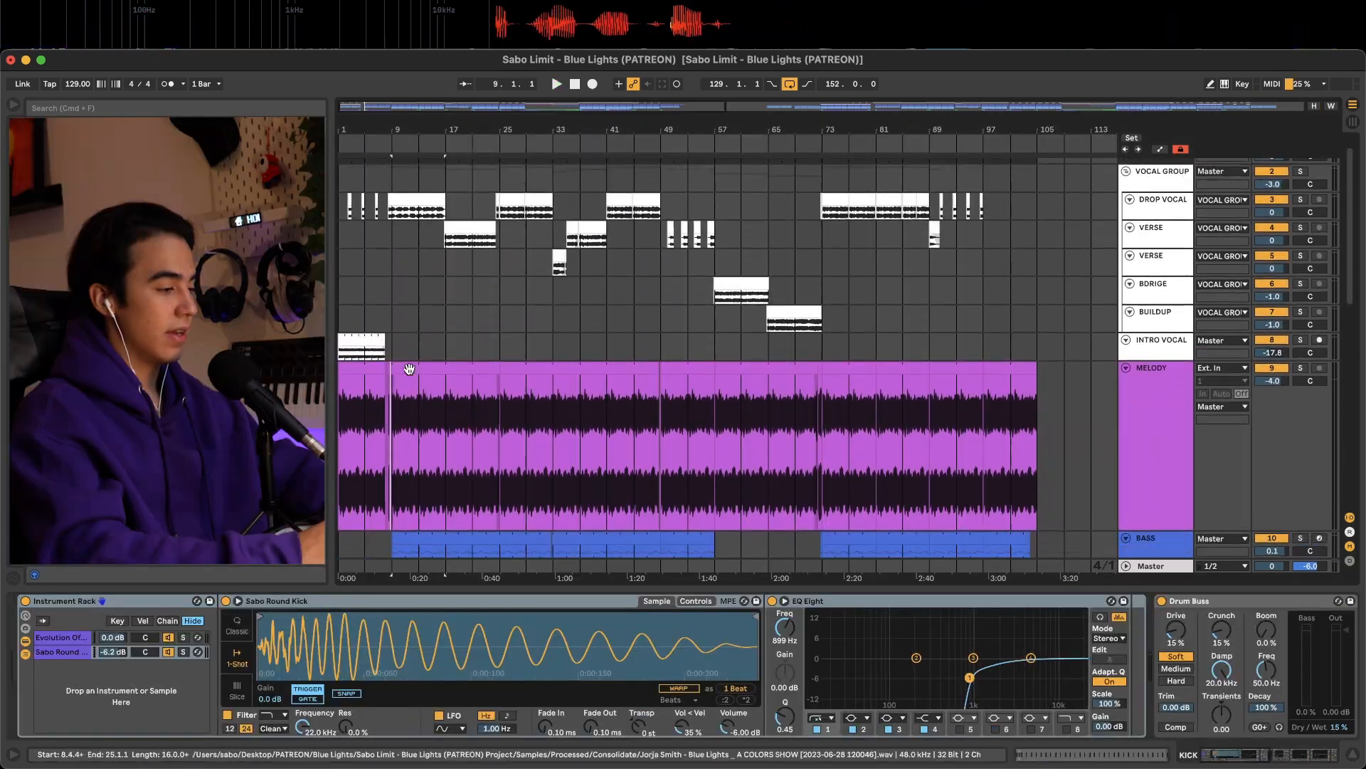
Step: Play the soloed kick track from 9.1.1 while reviewing its layered Instrument Rack
scroll(409, 369, down, 5)
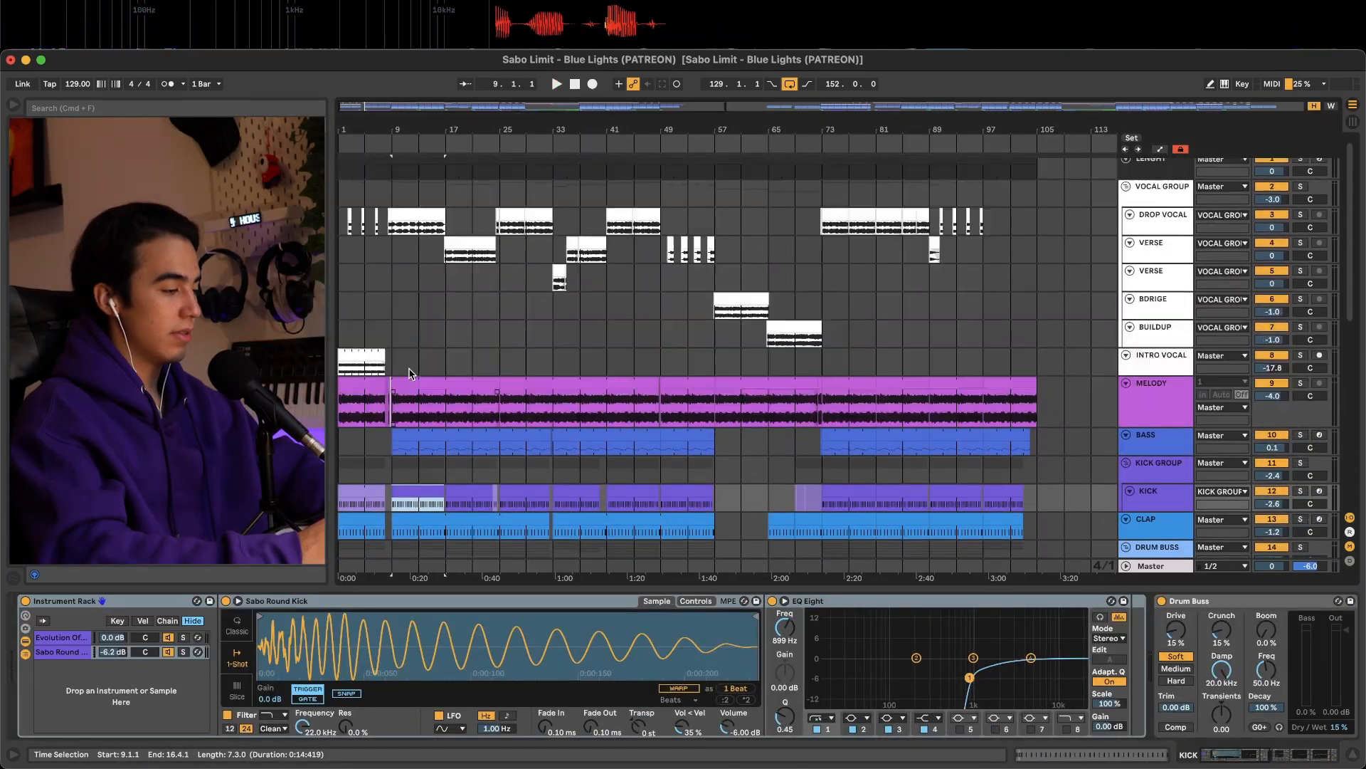
scroll(409, 368, down, 4)
scroll(409, 368, up, 5)
scroll(410, 369, left, 5)
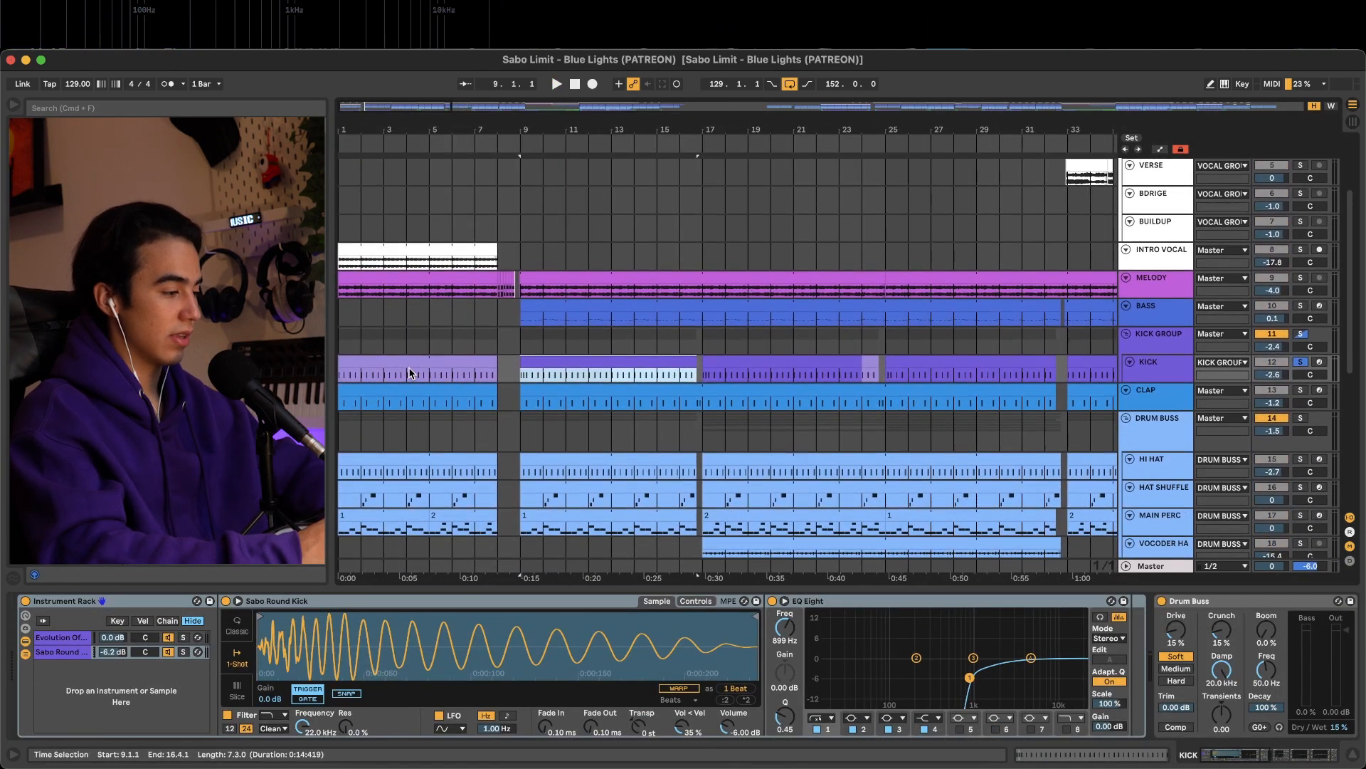
key(space)
scroll(583, 390, up, 4)
scroll(582, 390, left, 2)
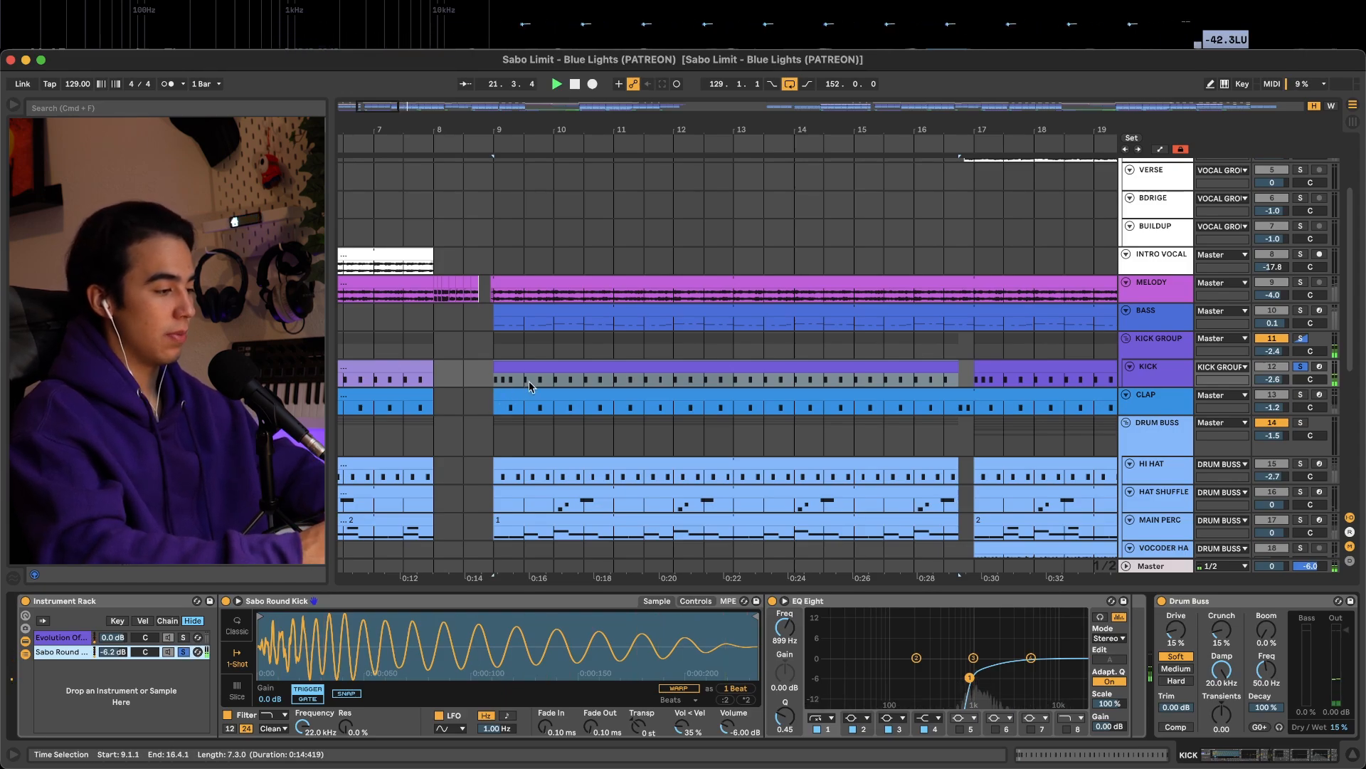
Step: Try lowering the Sabo Round Kick layer's EQ Eight low-cut frequency to 10 Hz and undo the change
scroll(729, 685, right, 5)
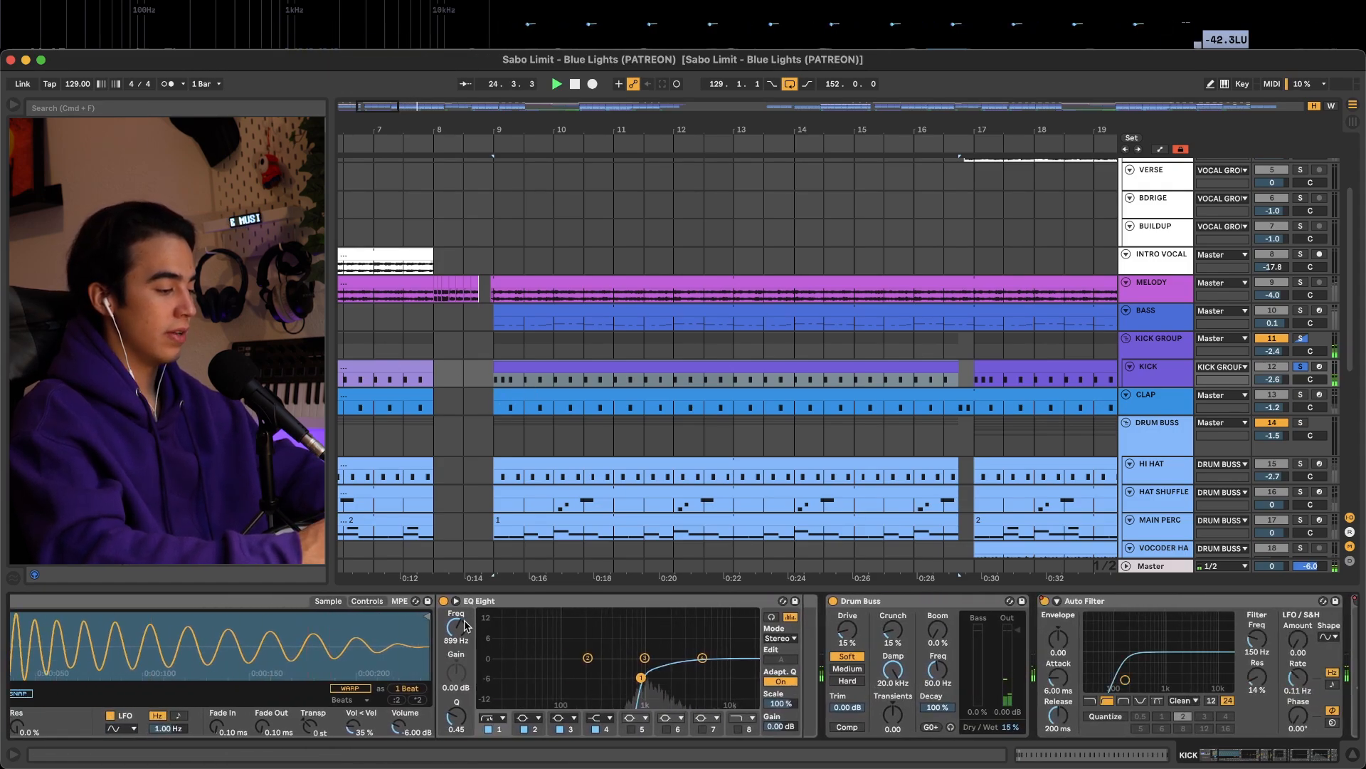
drag(456, 627, 456, 630)
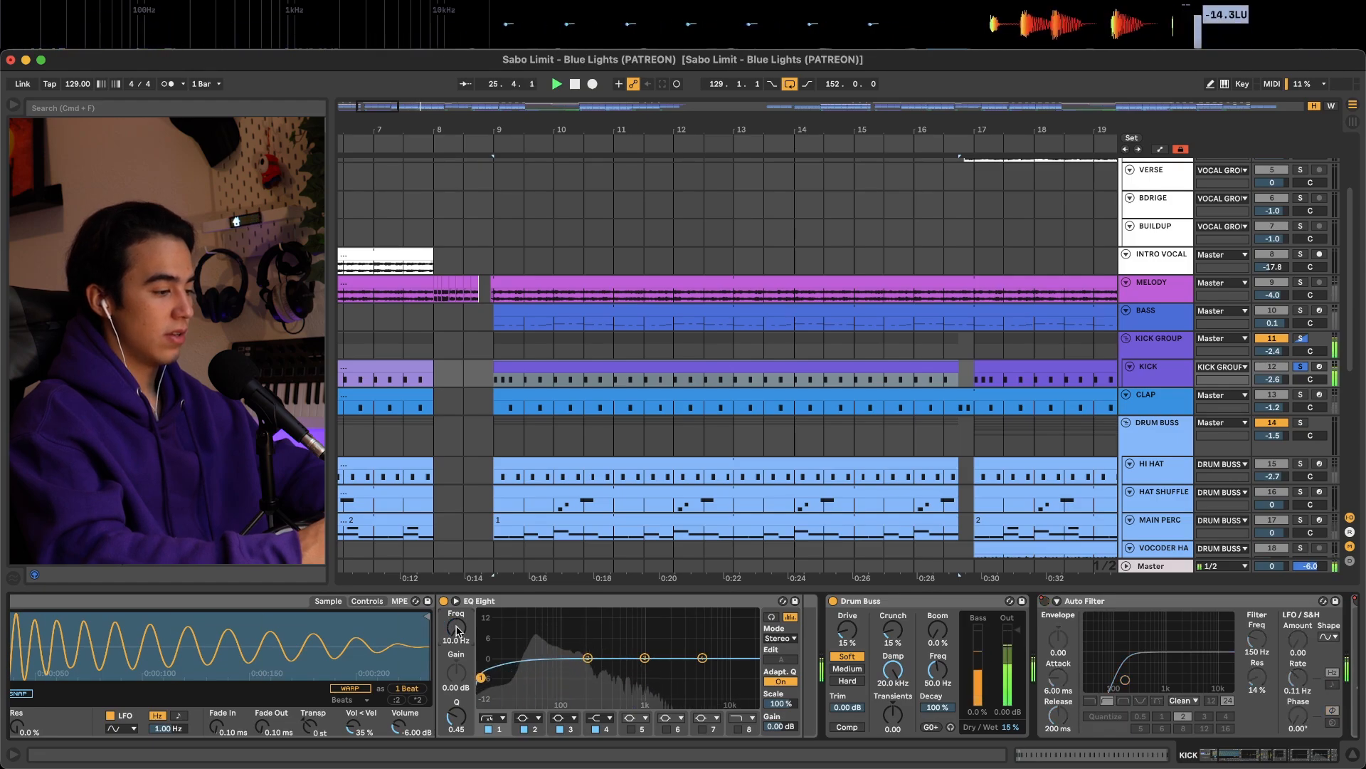
key(super+z)
Step: Audition the Evolution Of Sound kick layer and show the kick track's Auto Filter Device On automation
scroll(245, 646, left, 5)
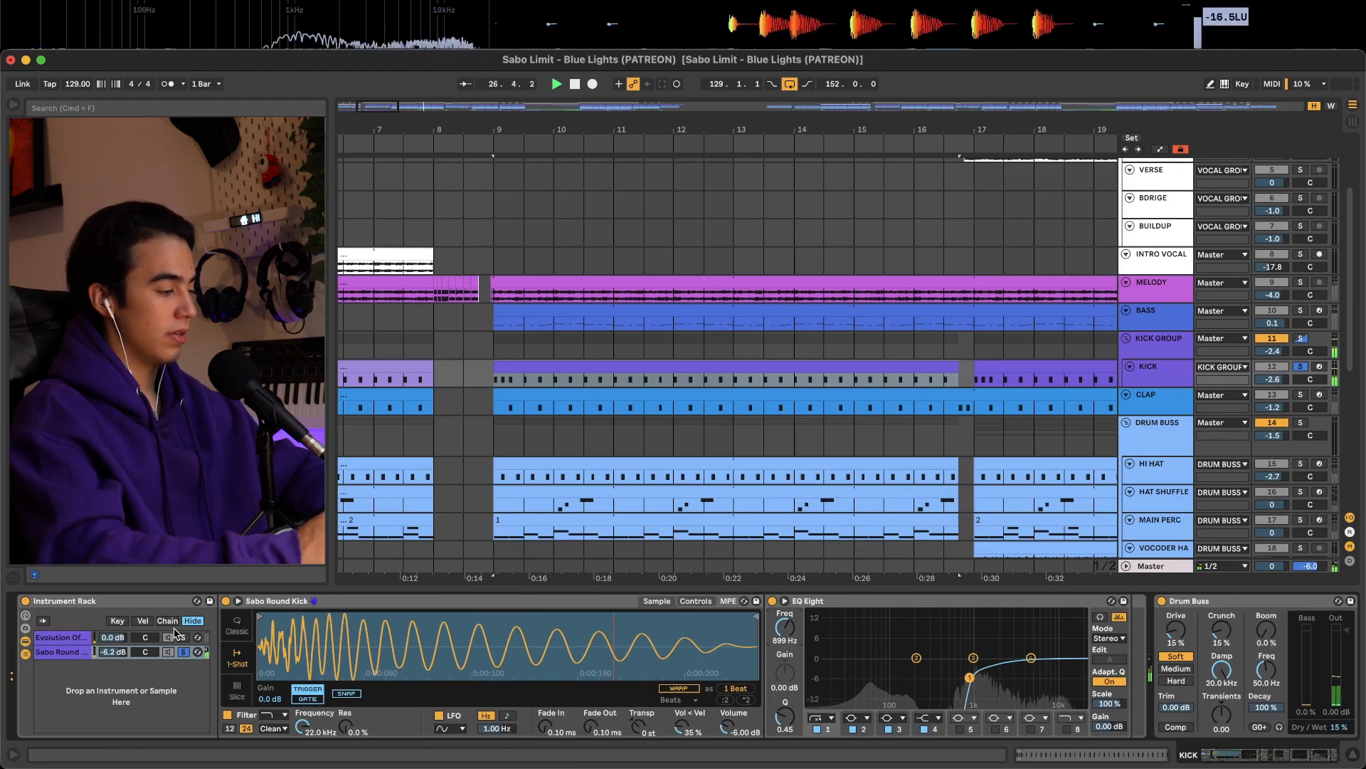
click(183, 640)
scroll(479, 413, down, 10)
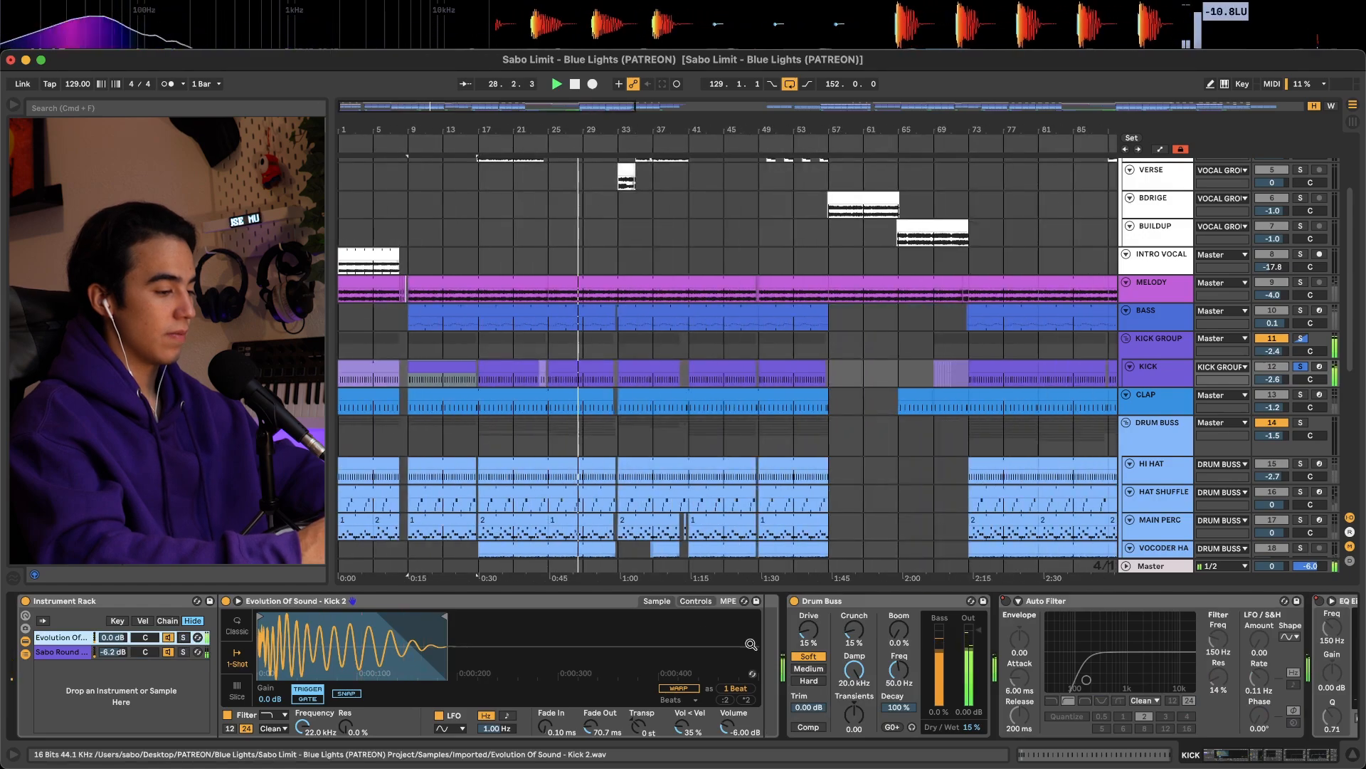
scroll(815, 665, right, 9)
scroll(694, 621, left, 3)
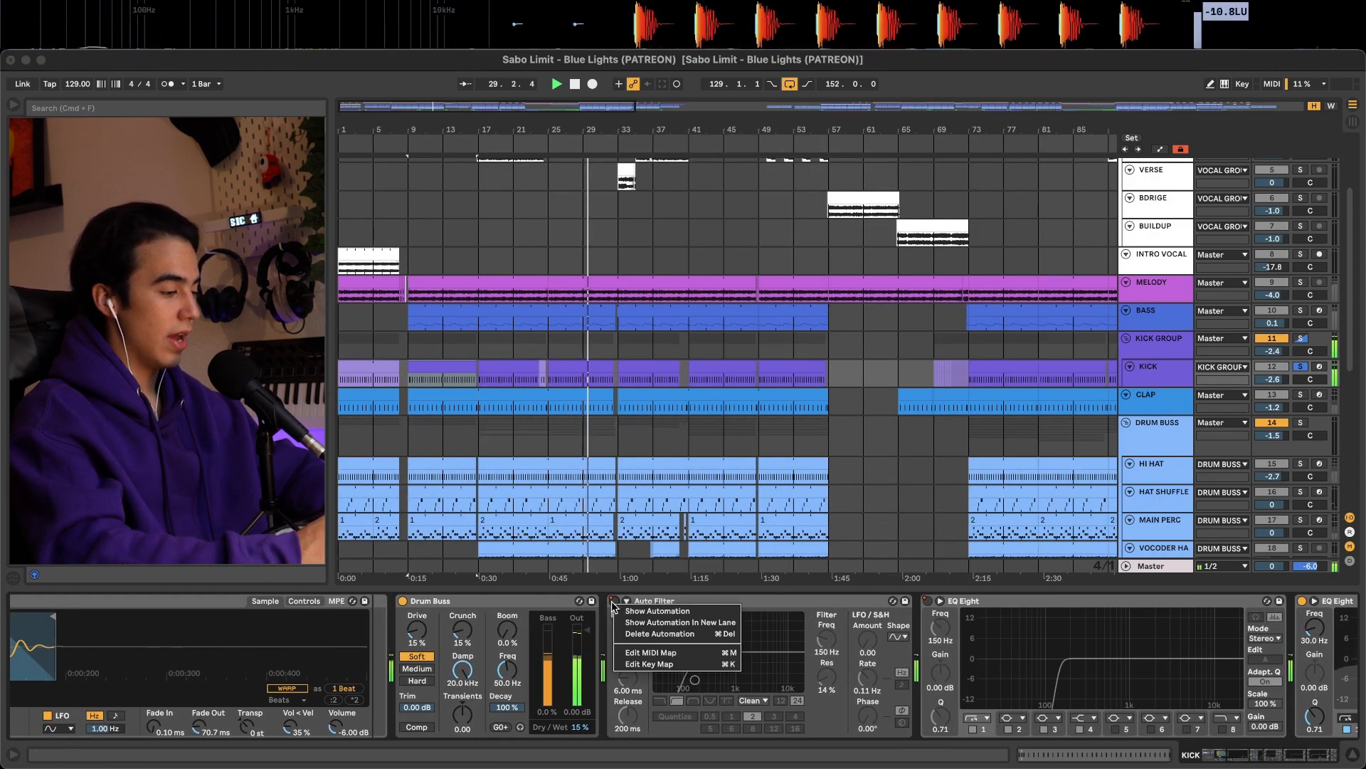
key(a)
scroll(572, 383, up, 5)
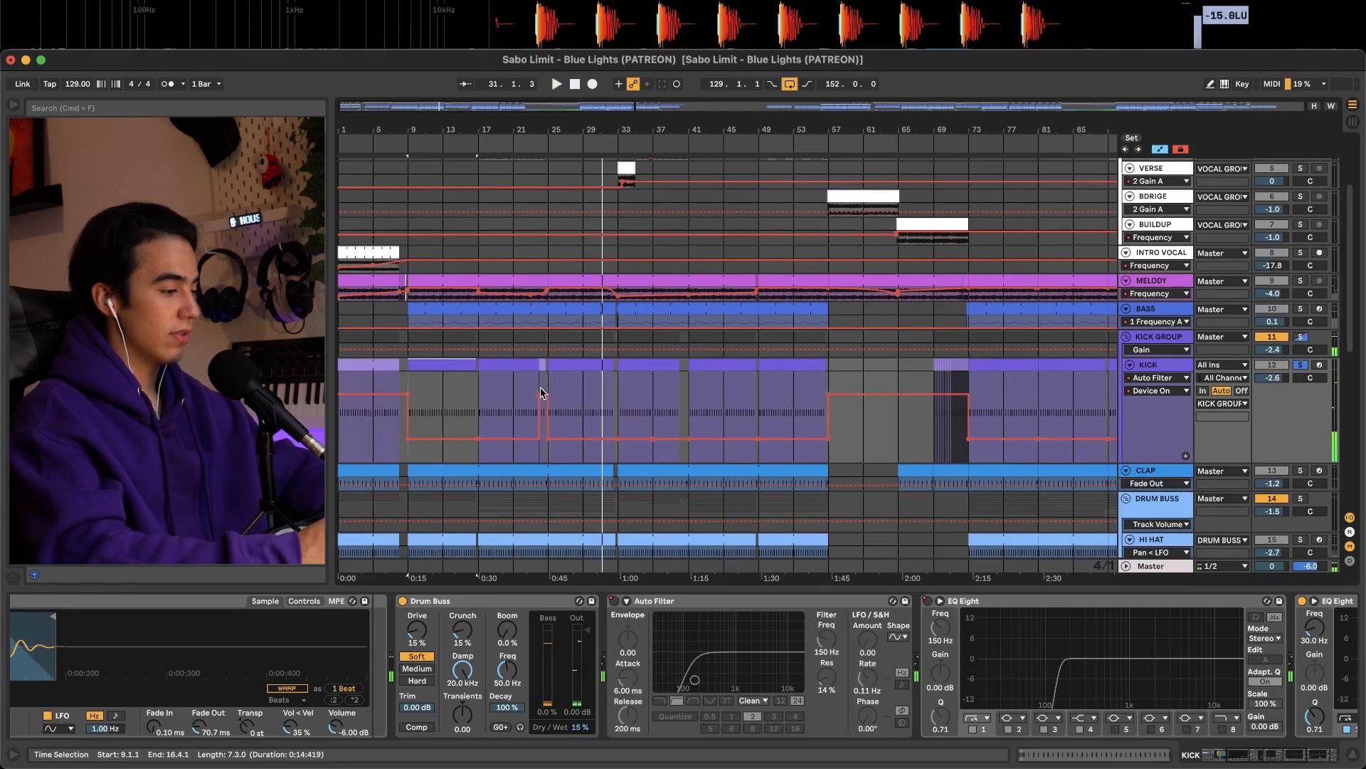
Step: Play the soloed kick from 4.1.1 and from 8.4.1 while reviewing its Auto Filter automation and remaining effects
scroll(541, 390, up, 5)
scroll(541, 390, left, 8)
click(430, 415)
key(space)
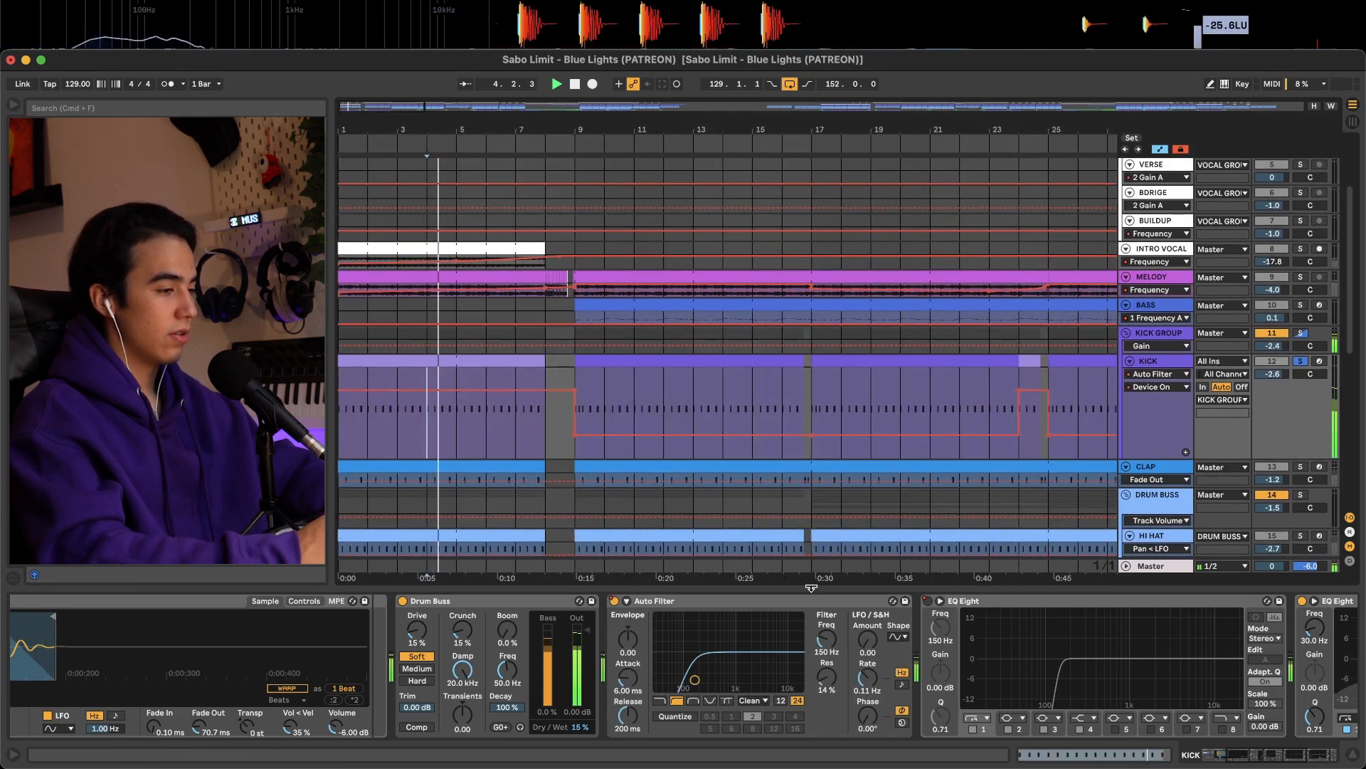
scroll(795, 655, right, 10)
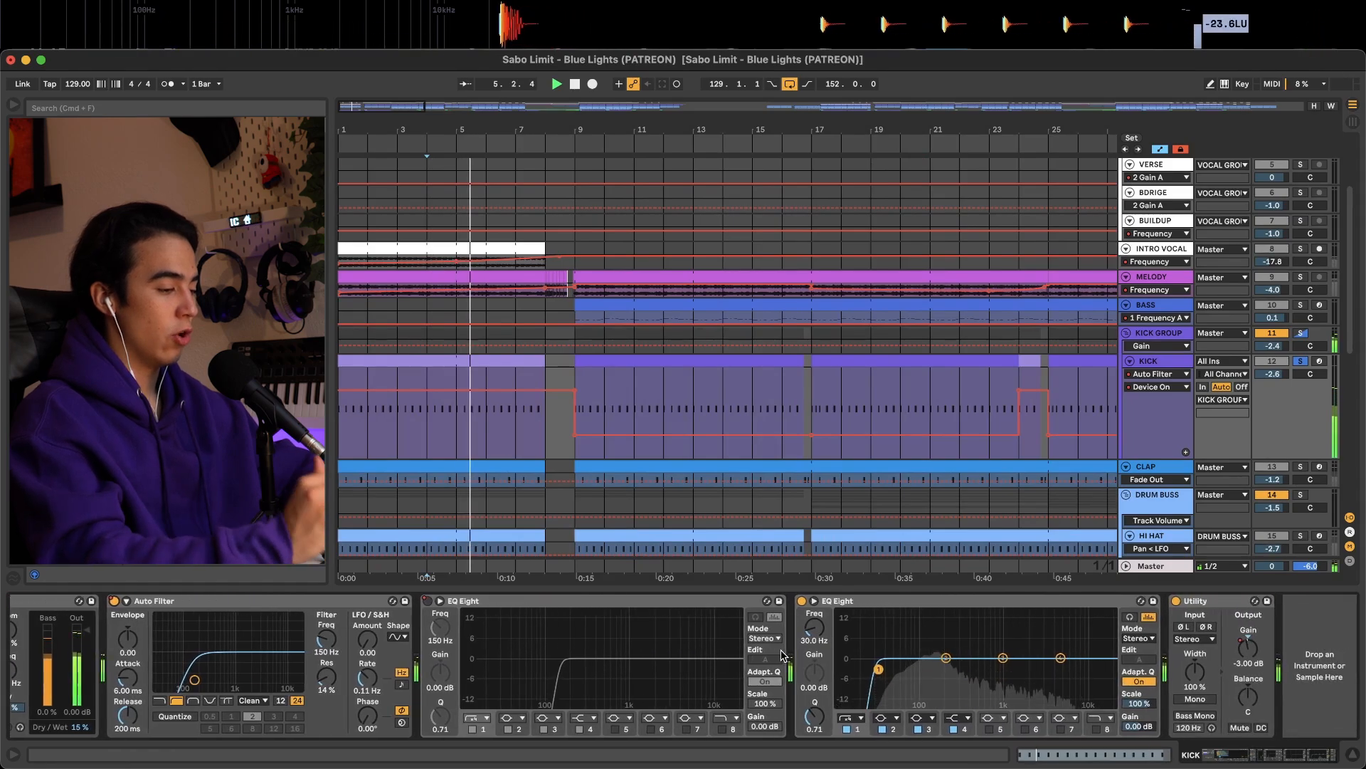
scroll(552, 408, up, 3)
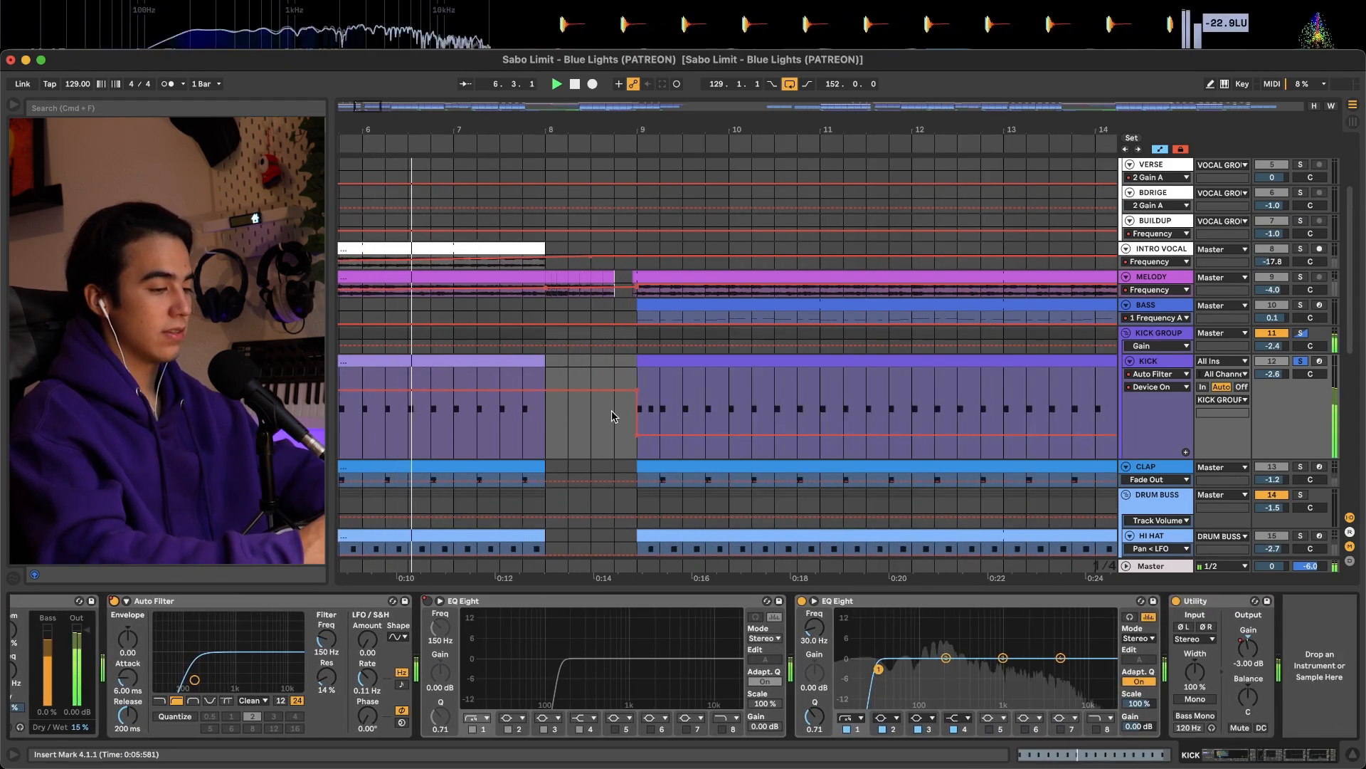
scroll(613, 416, left, 3)
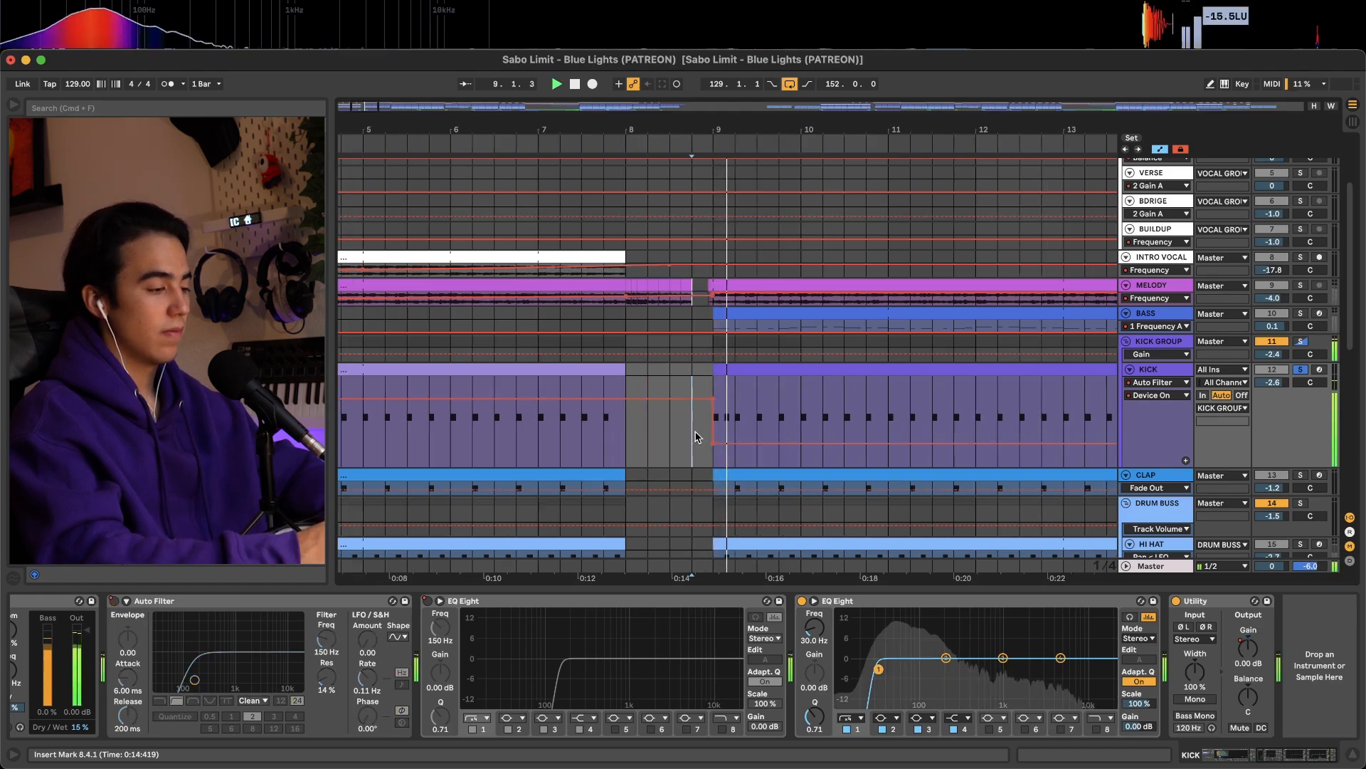
Step: Hide the automation and compare the kick's intro clip with the short clip at 24.1.1
scroll(696, 437, down, 5)
key(a)
scroll(476, 379, down, 2)
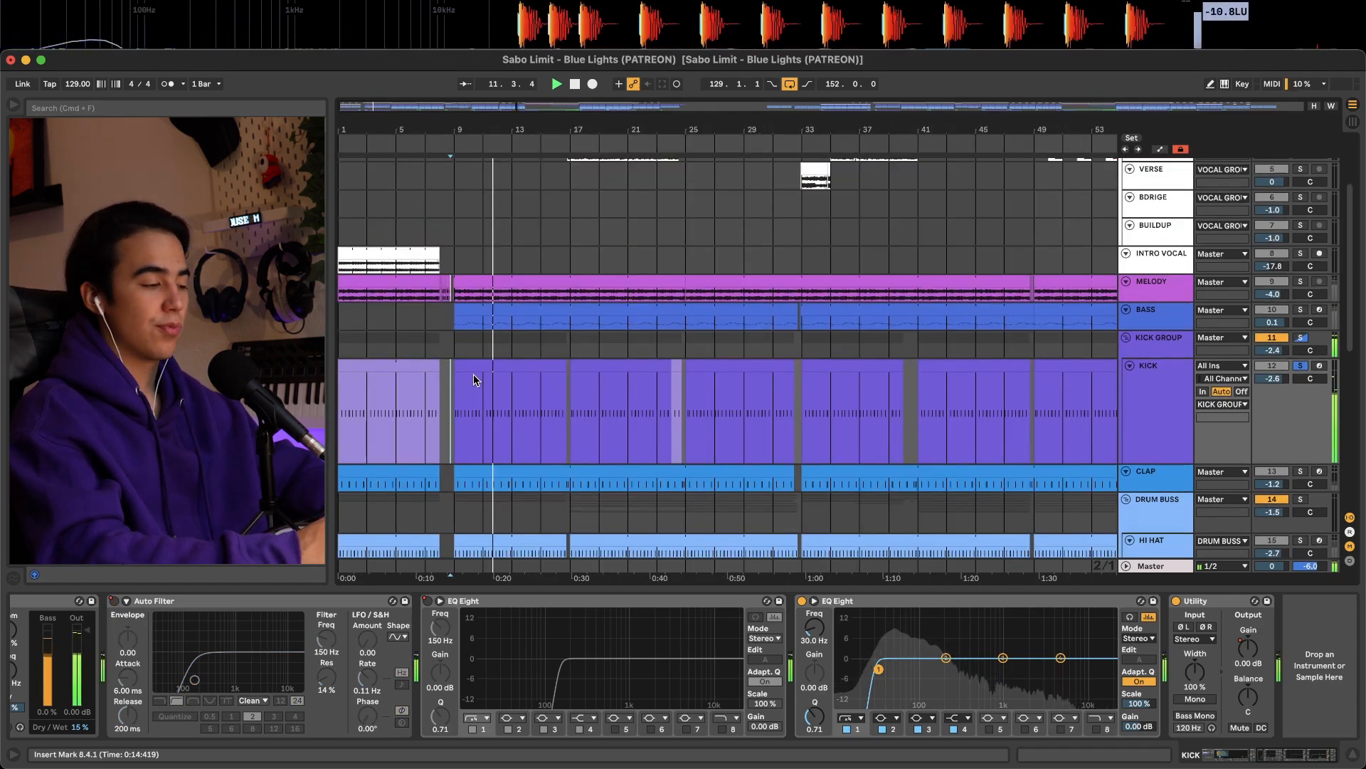
click(403, 361)
drag(684, 372, 675, 365)
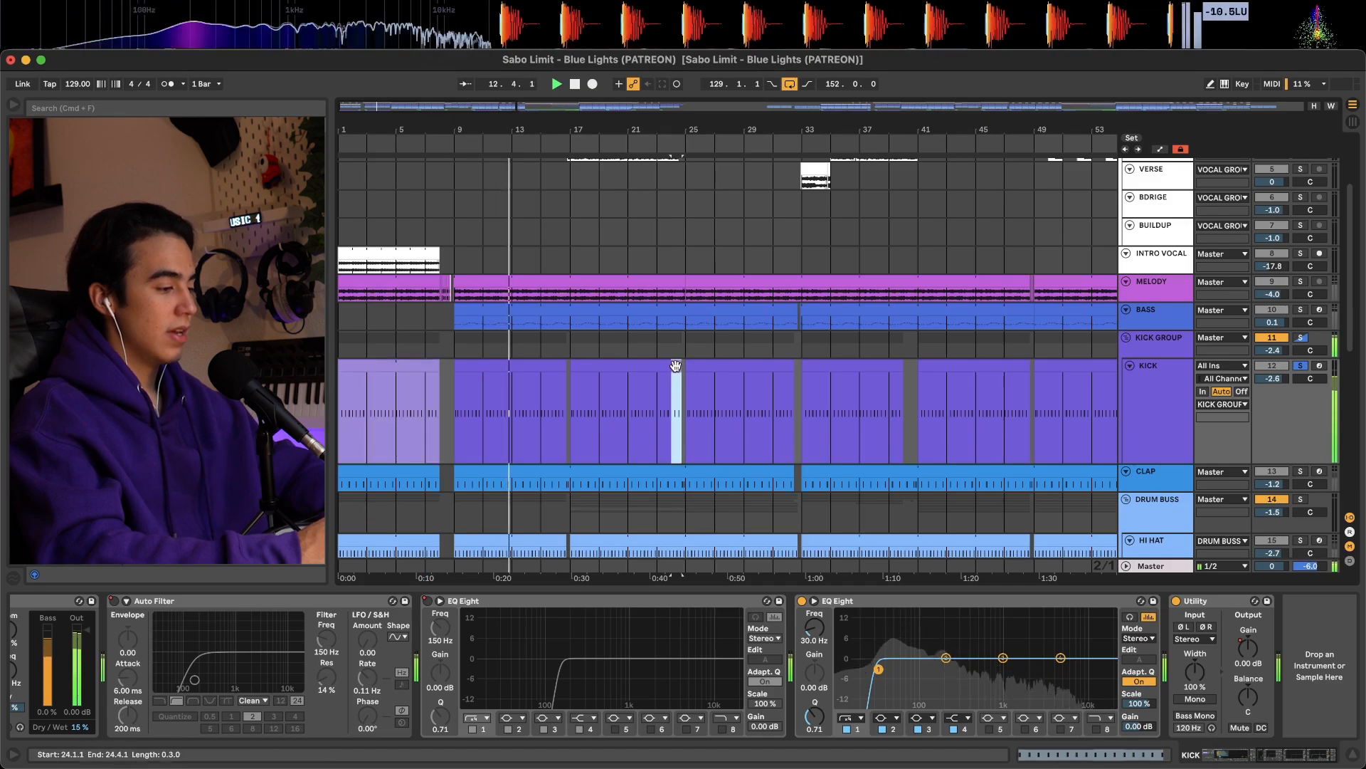
click(388, 364)
click(675, 366)
Step: Examine the kick's buildup clip from bar 69 to bar 73
scroll(674, 366, down, 3)
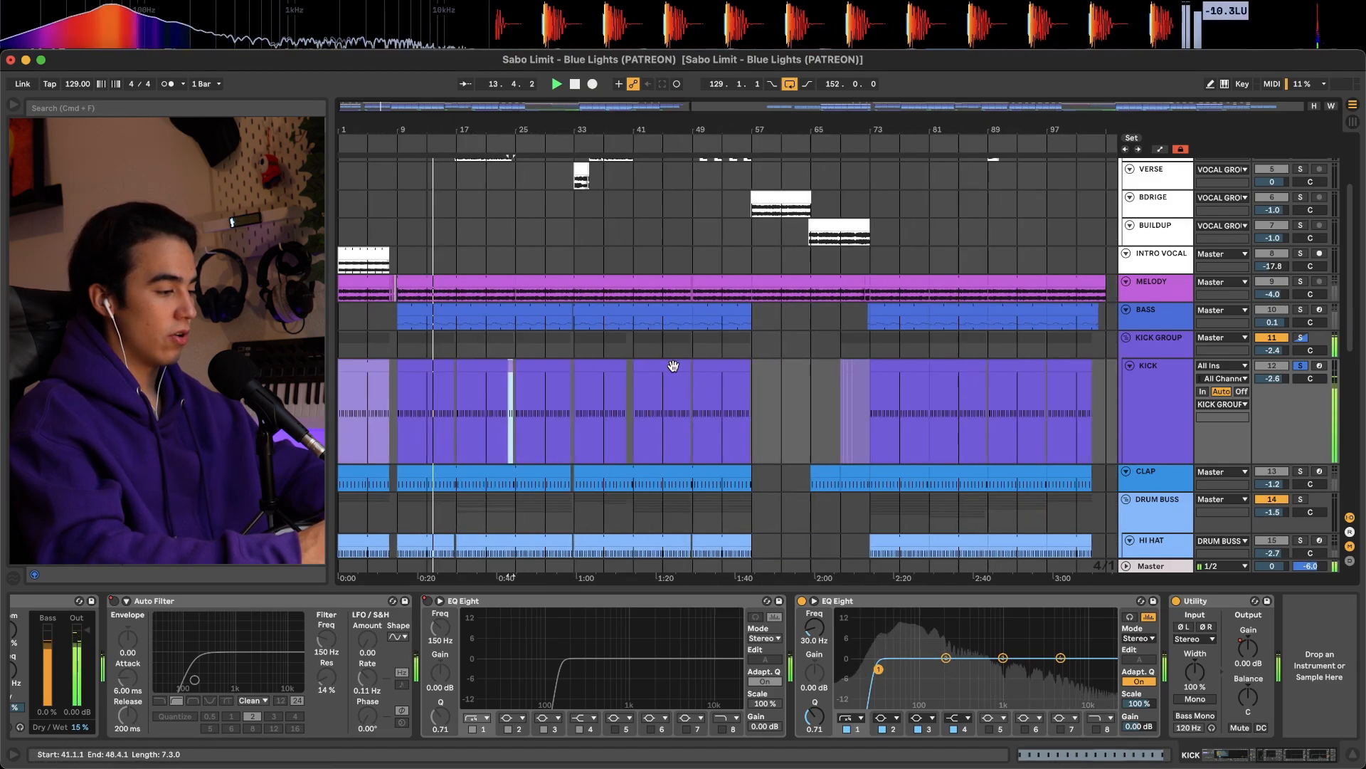
scroll(860, 371, up, 4)
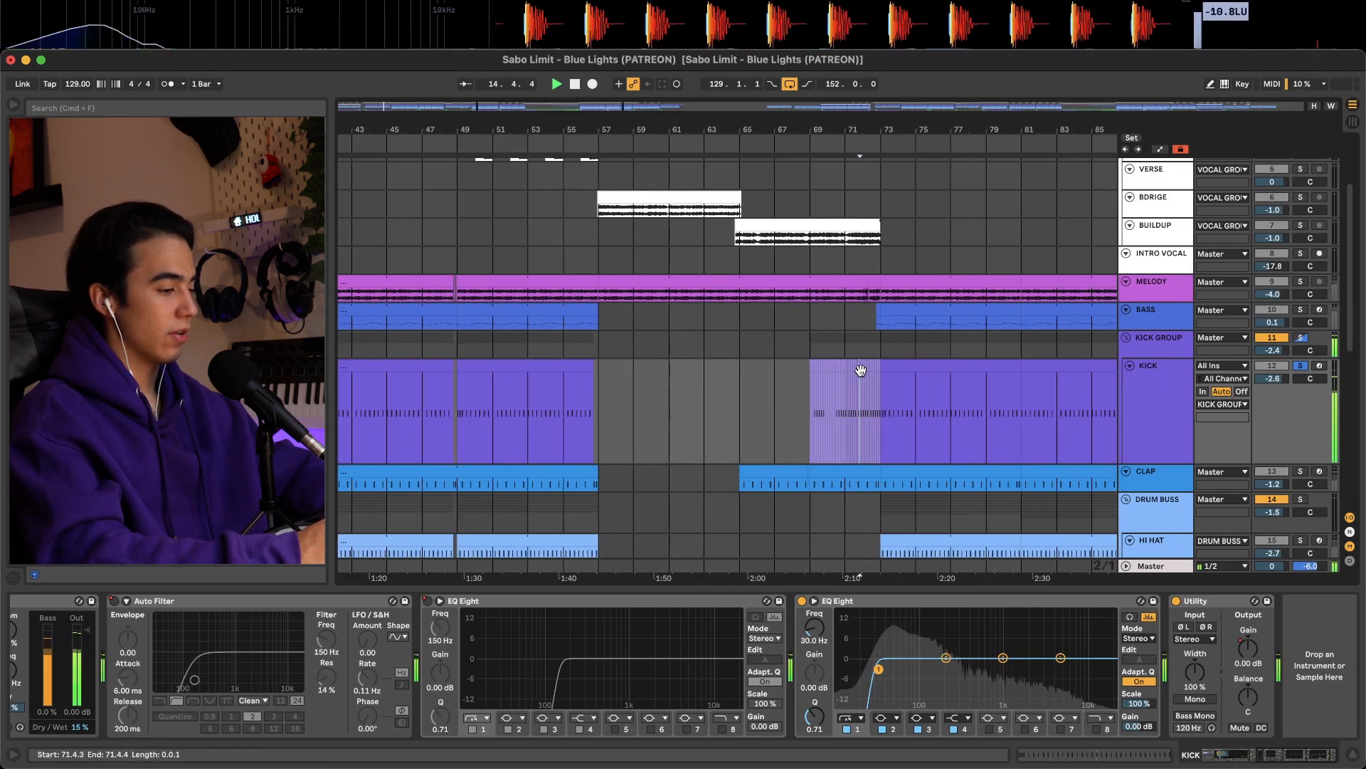
click(814, 395)
scroll(846, 401, up, 2)
scroll(845, 400, up, 2)
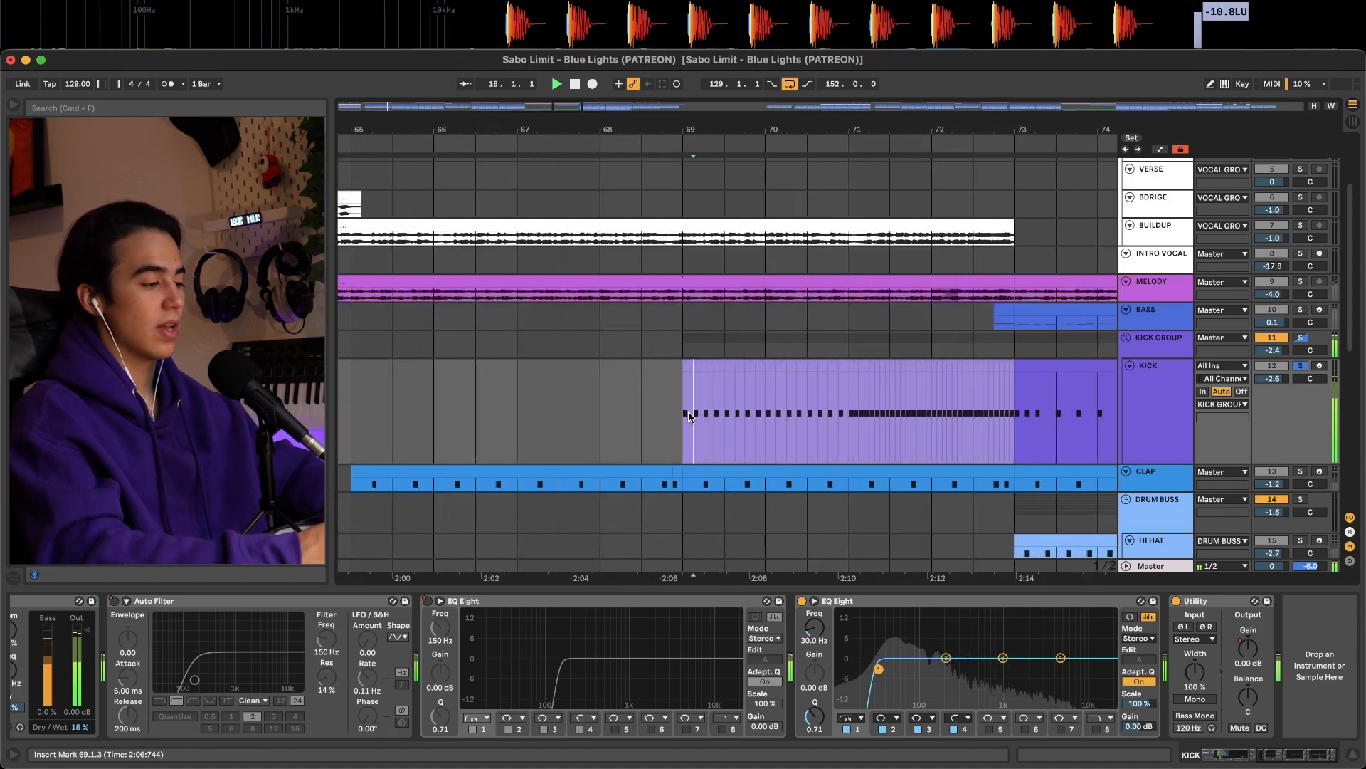
Step: Play the soloed kick buildup from 69.1.1 into bar 73 while reviewing its notes and device chain
scroll(683, 417, right, 3)
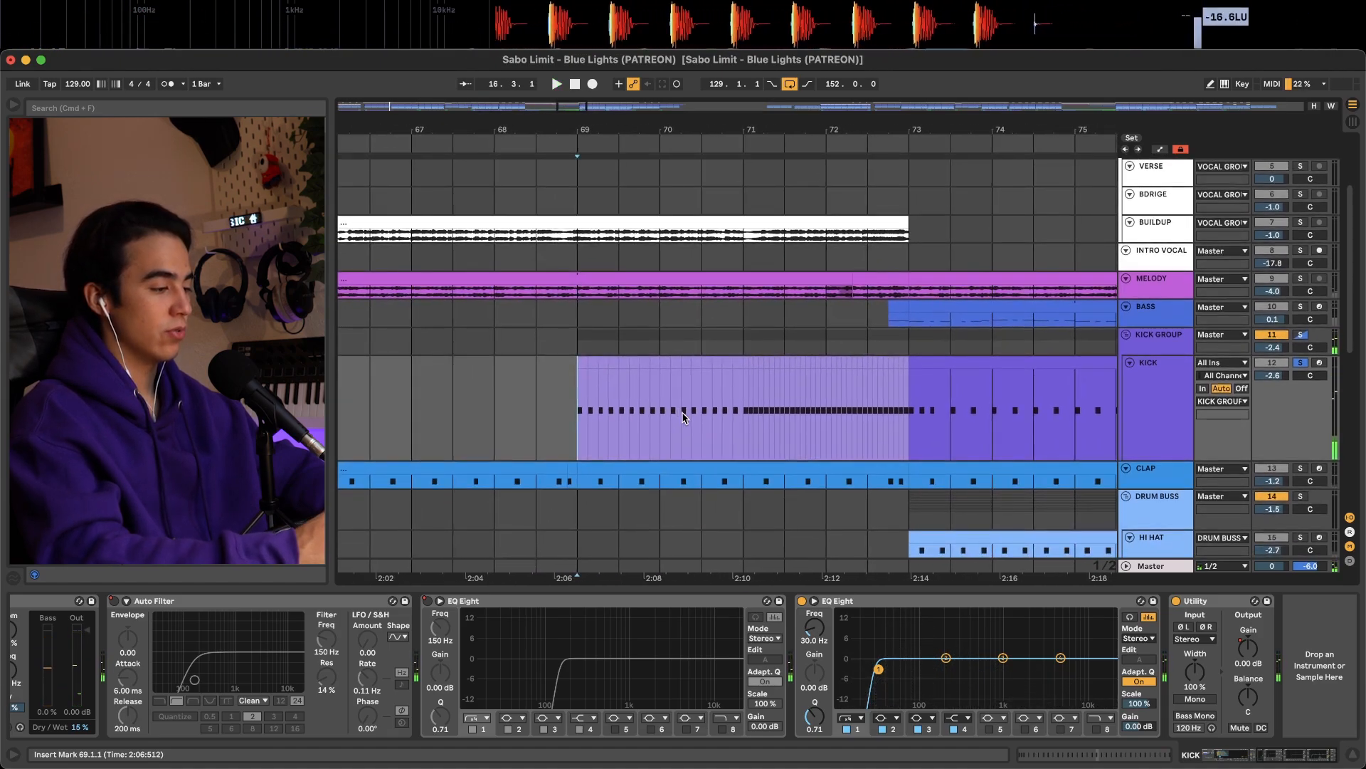
key(space)
scroll(682, 411, down, 1)
scroll(682, 412, right, 2)
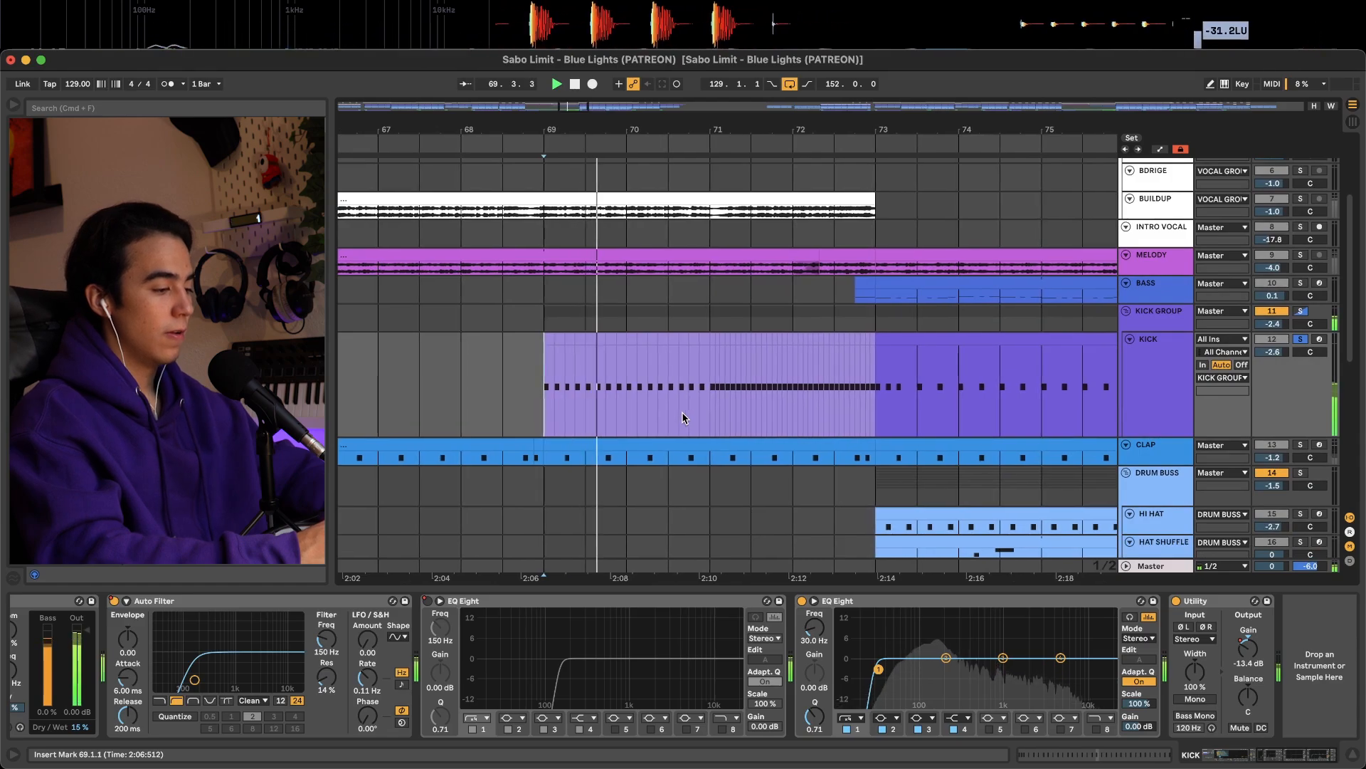
scroll(668, 627, left, 5)
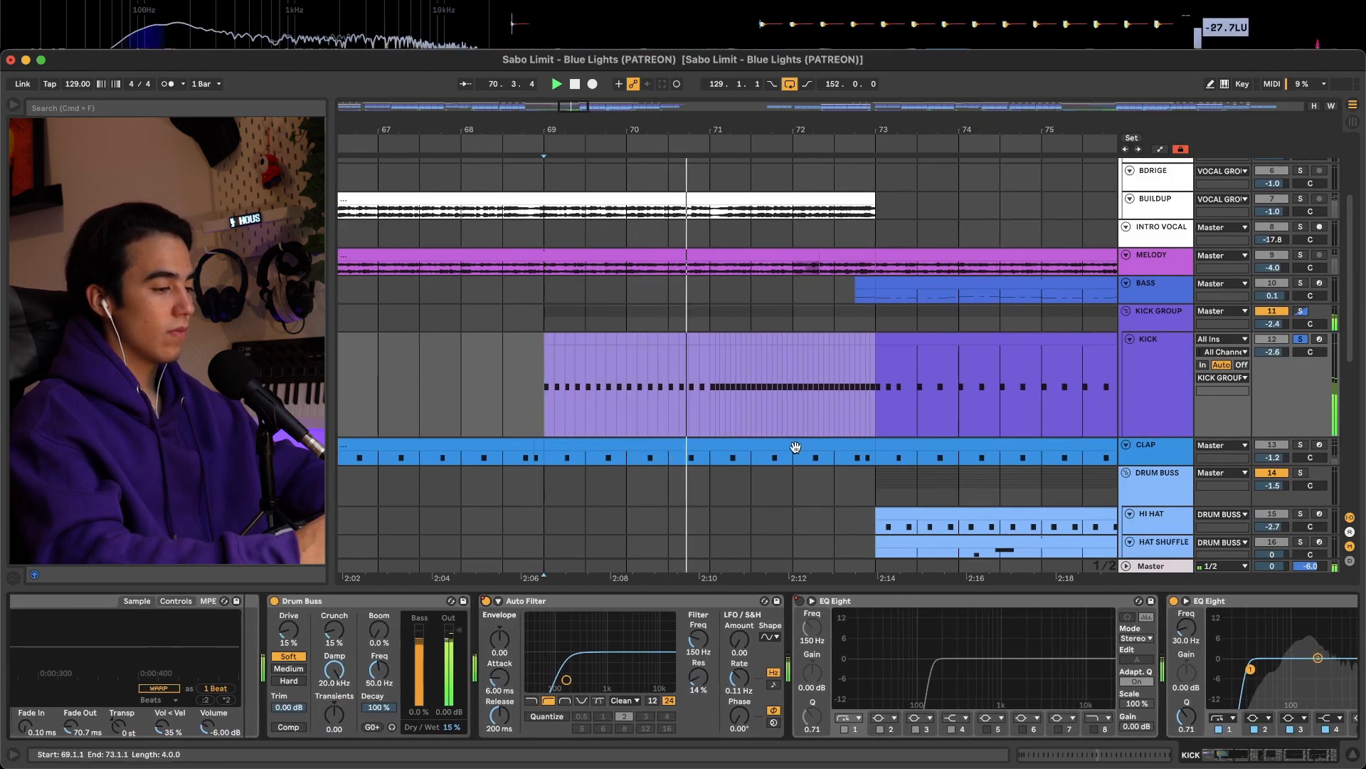
scroll(795, 447, down, 3)
scroll(795, 452, up, 1)
scroll(795, 452, right, 1)
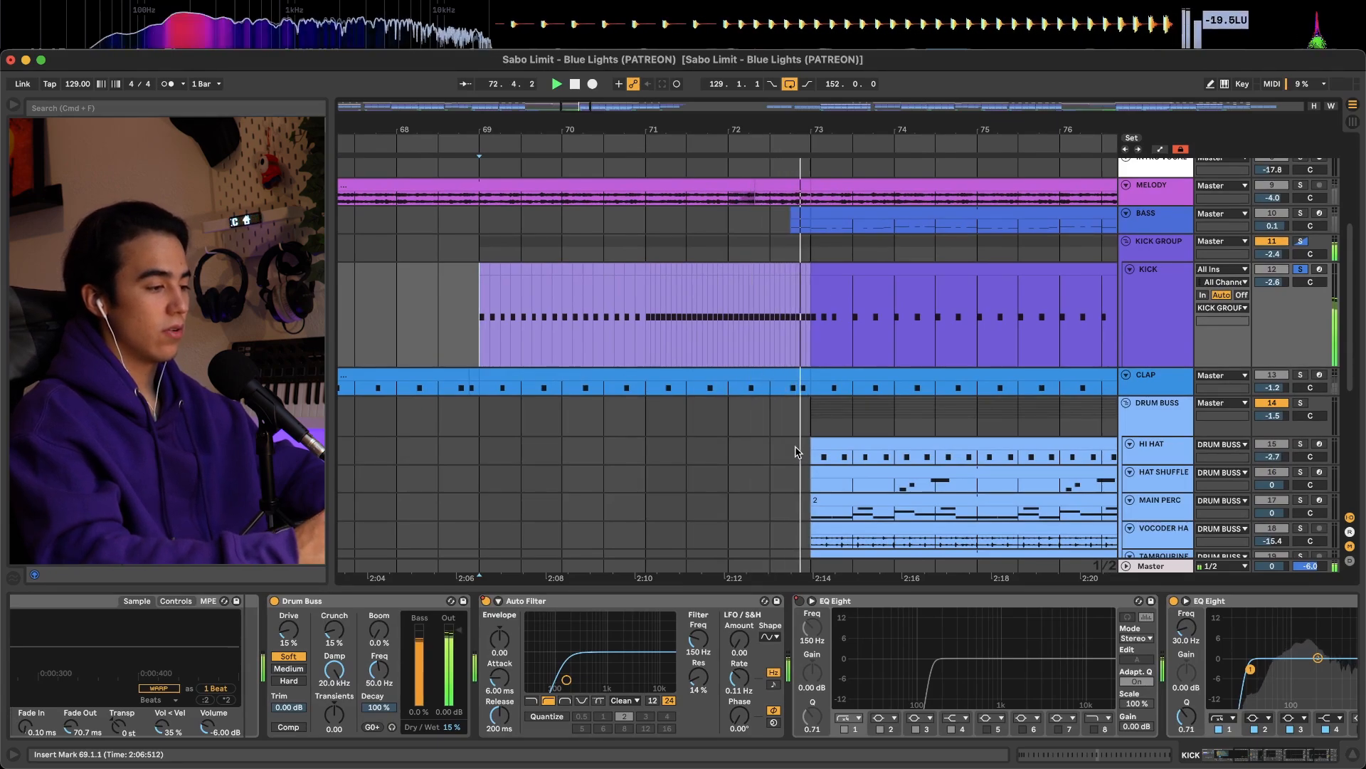
scroll(832, 305, up, 5)
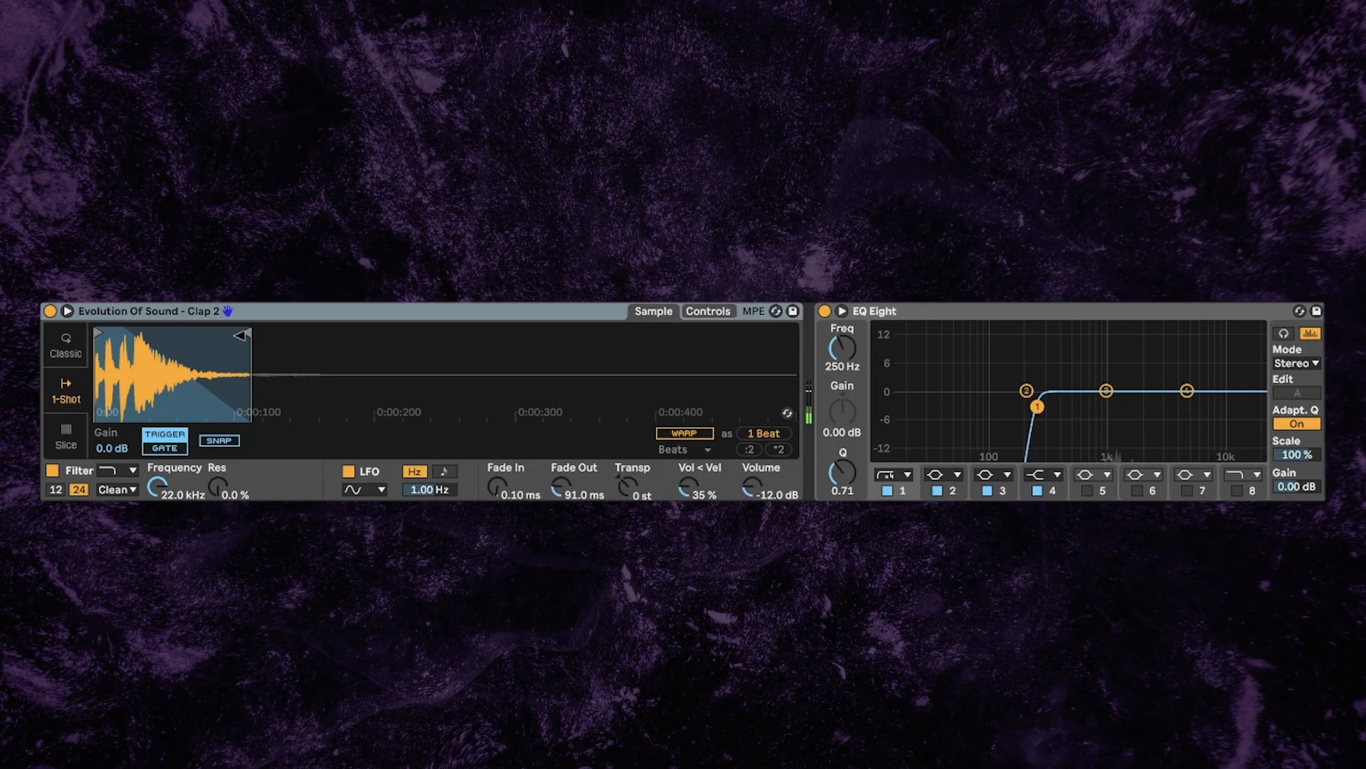
Step: Extend the sample end of Clap 2 and of Open Hat 2 to compare their full tails, undoing each change
drag(249, 378, 674, 397)
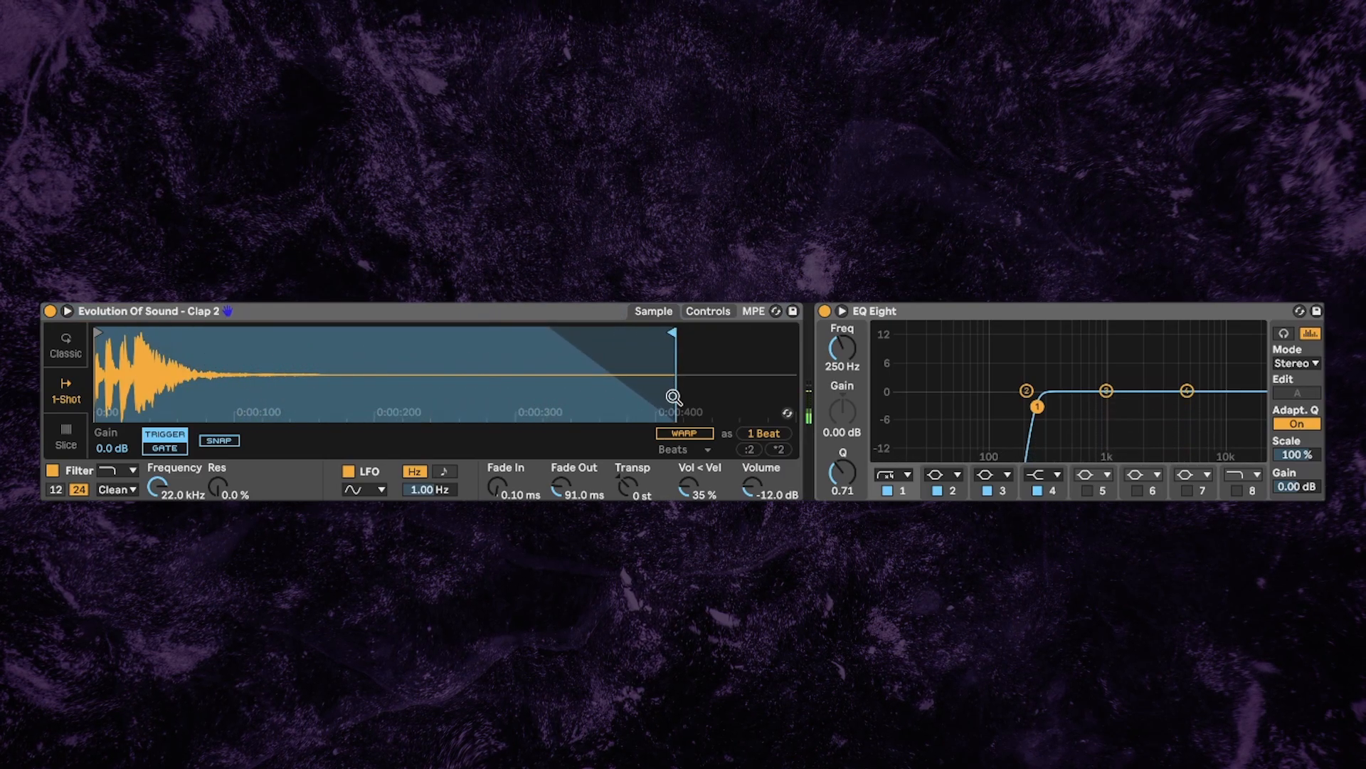
key(ctrl+z)
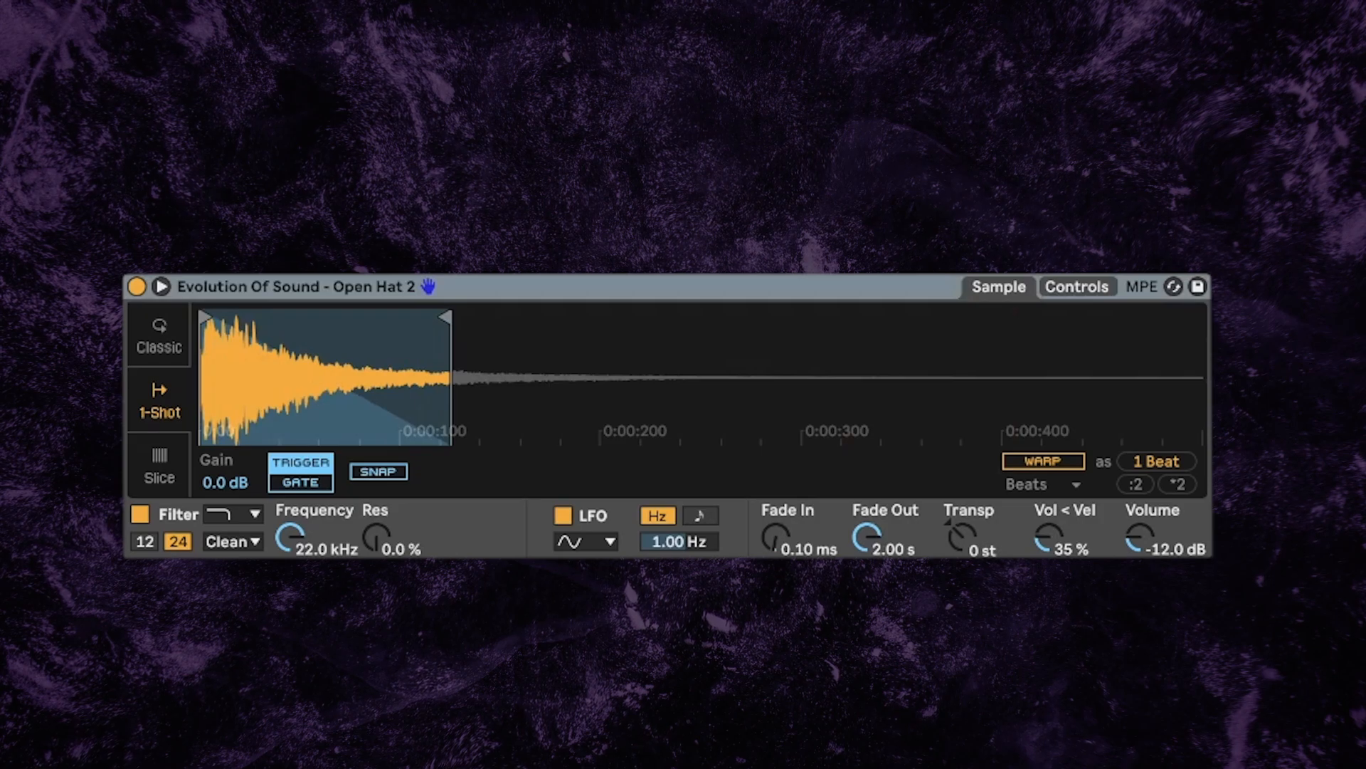
mouse_move(450, 377)
mouse_down()
mouse_move(1046, 377)
mouse_move(1088, 443)
mouse_up()
key(ctrl+z)
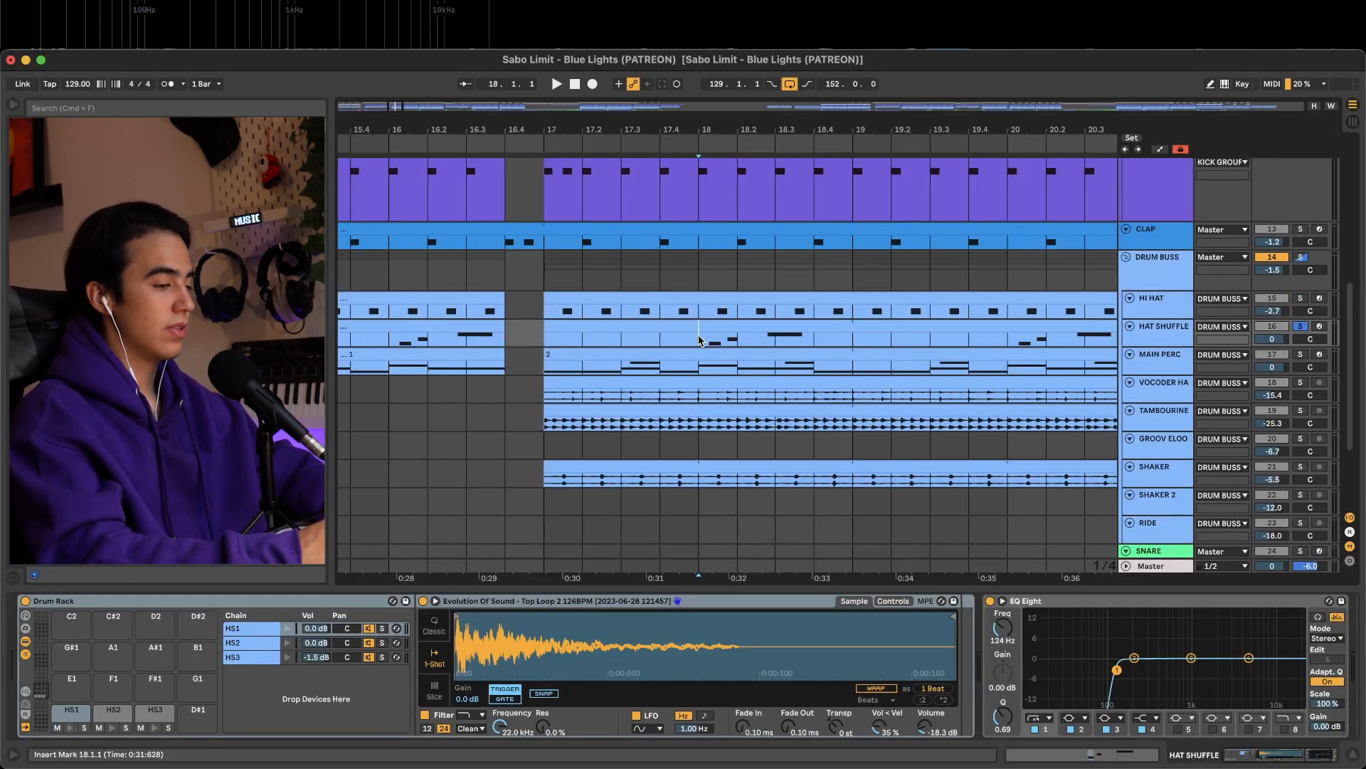
Step: Play the soloed hat shuffle from 18.1.1, and play it again with the hi-hat soloed alongside it
scroll(694, 336, right, 2)
key(space)
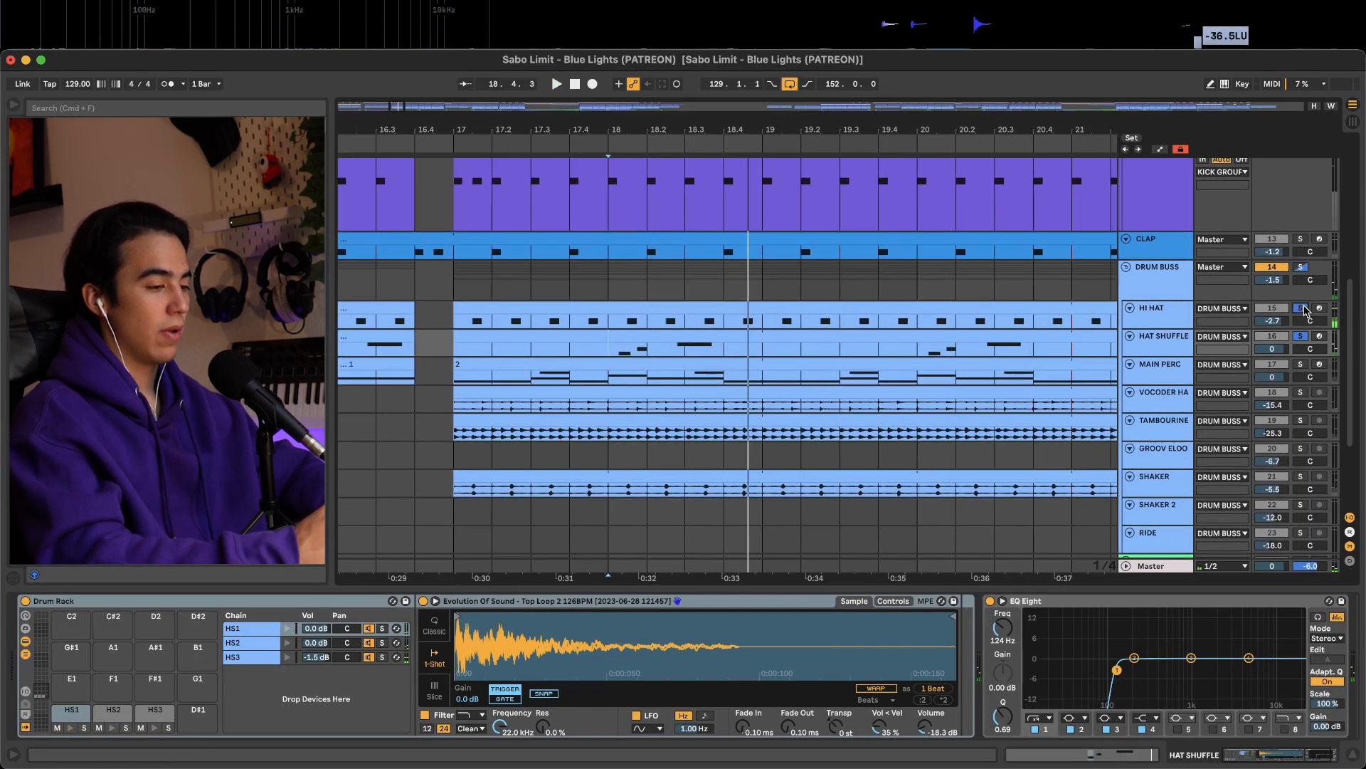
super+click(1305, 309)
key(space)
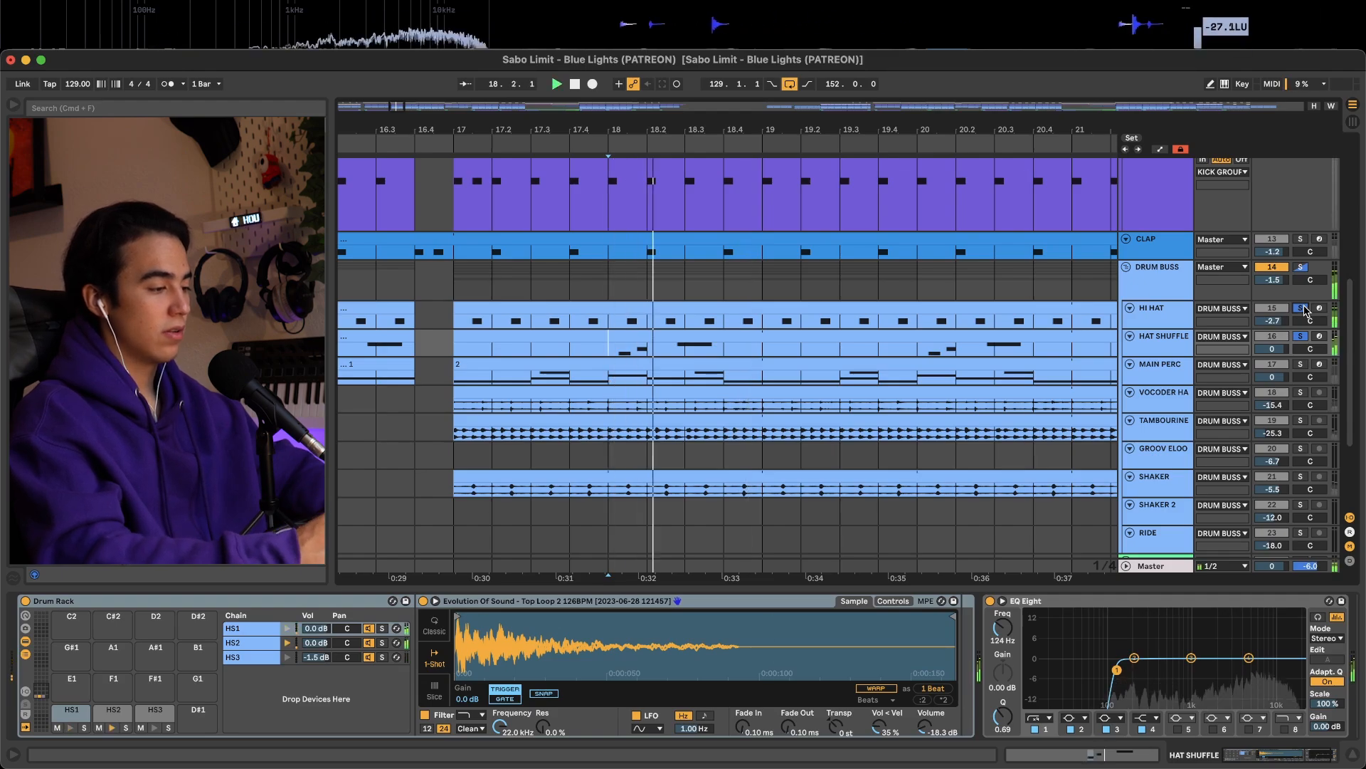
scroll(880, 348, right, 2)
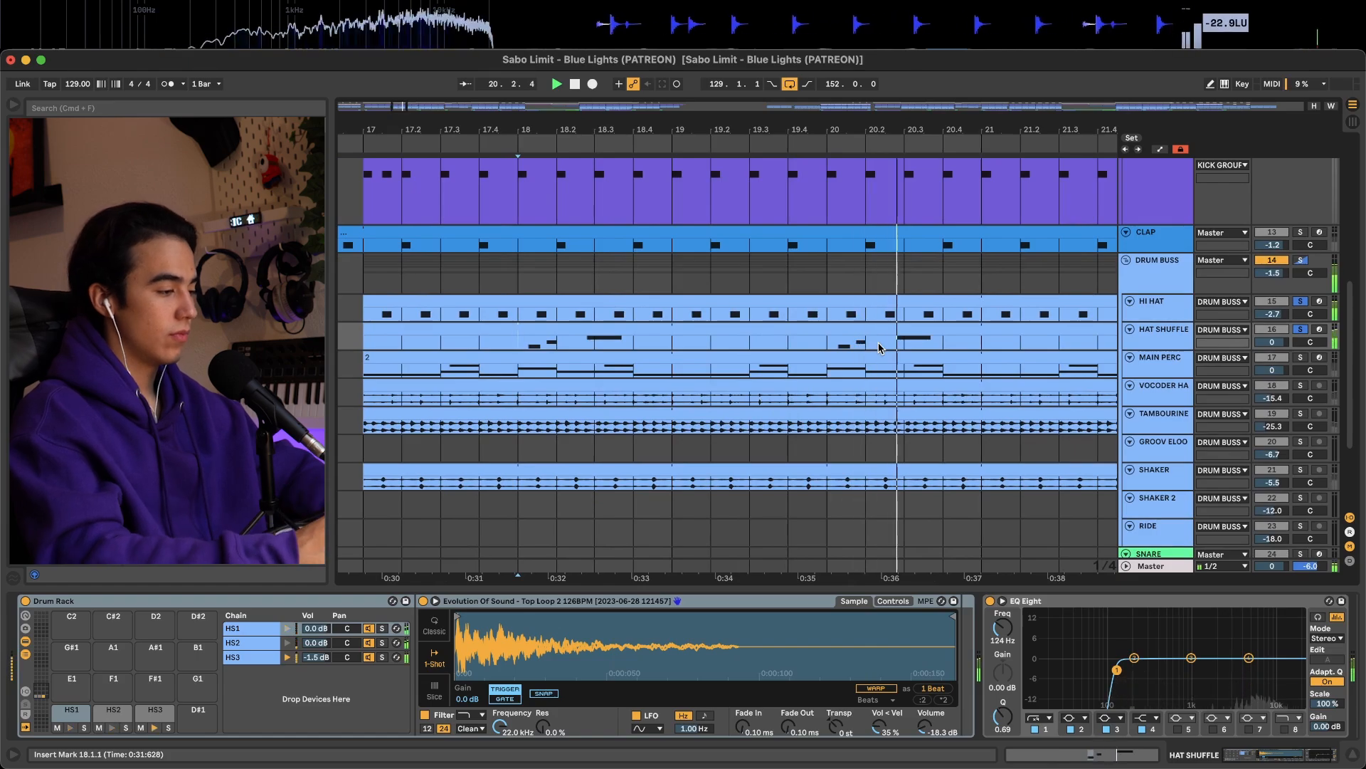
key(space)
Step: Open the main percussion clip at 17.1.1 to view its notes, play it, and return to the device view
click(398, 357)
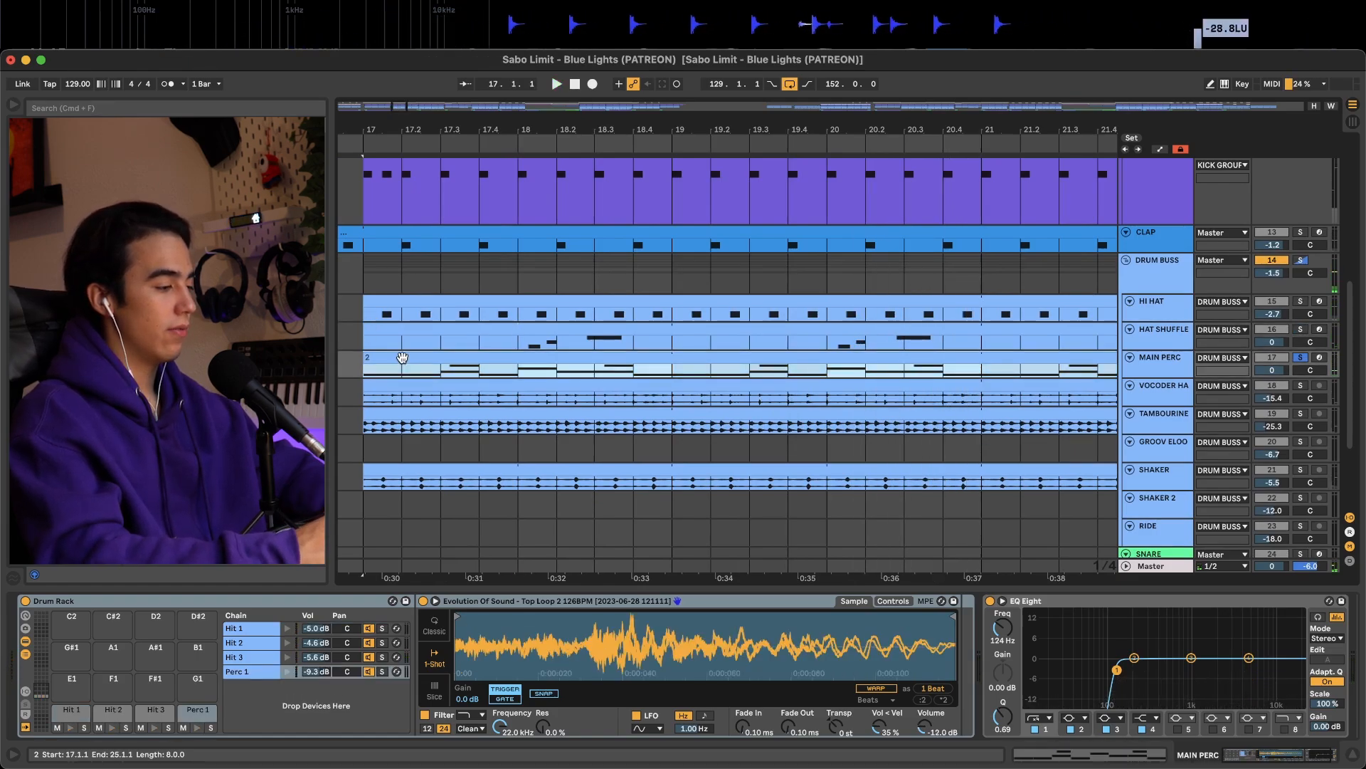
double_click(402, 358)
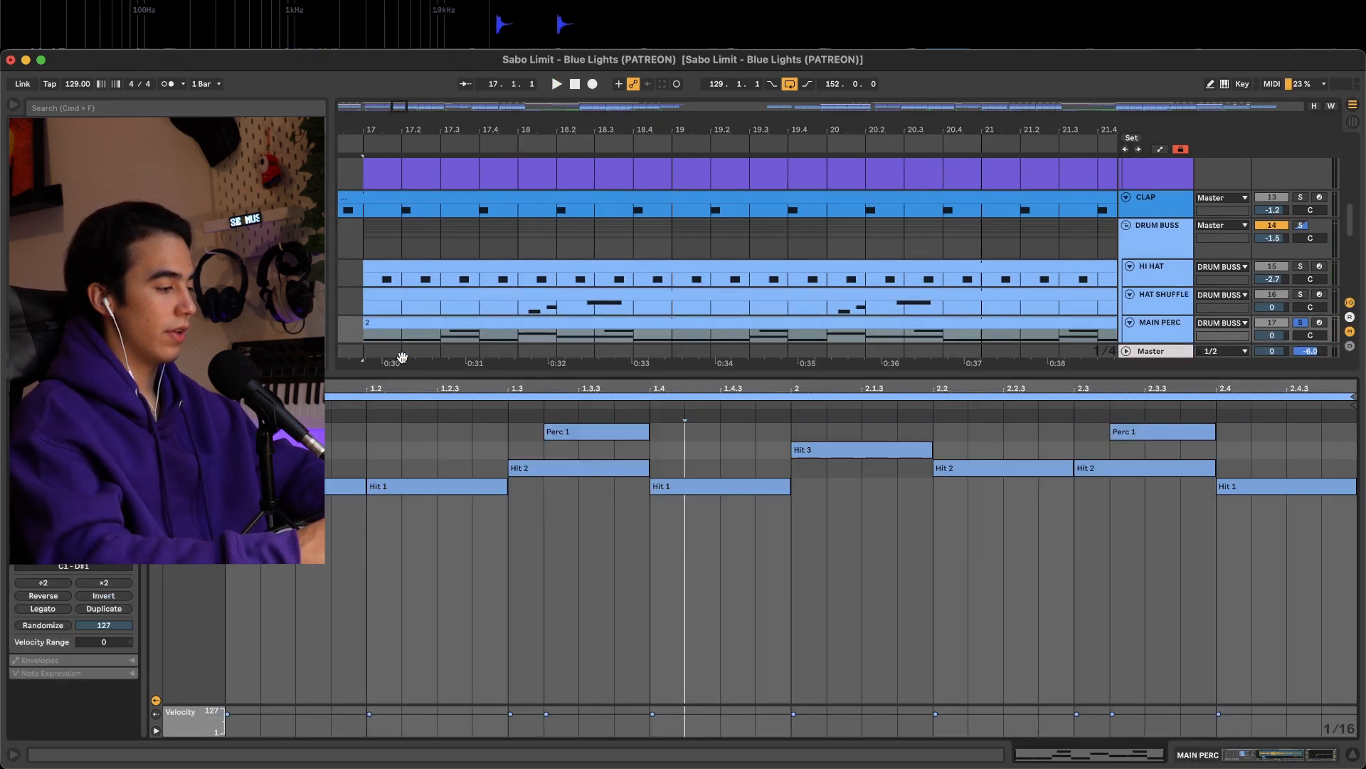
key(space)
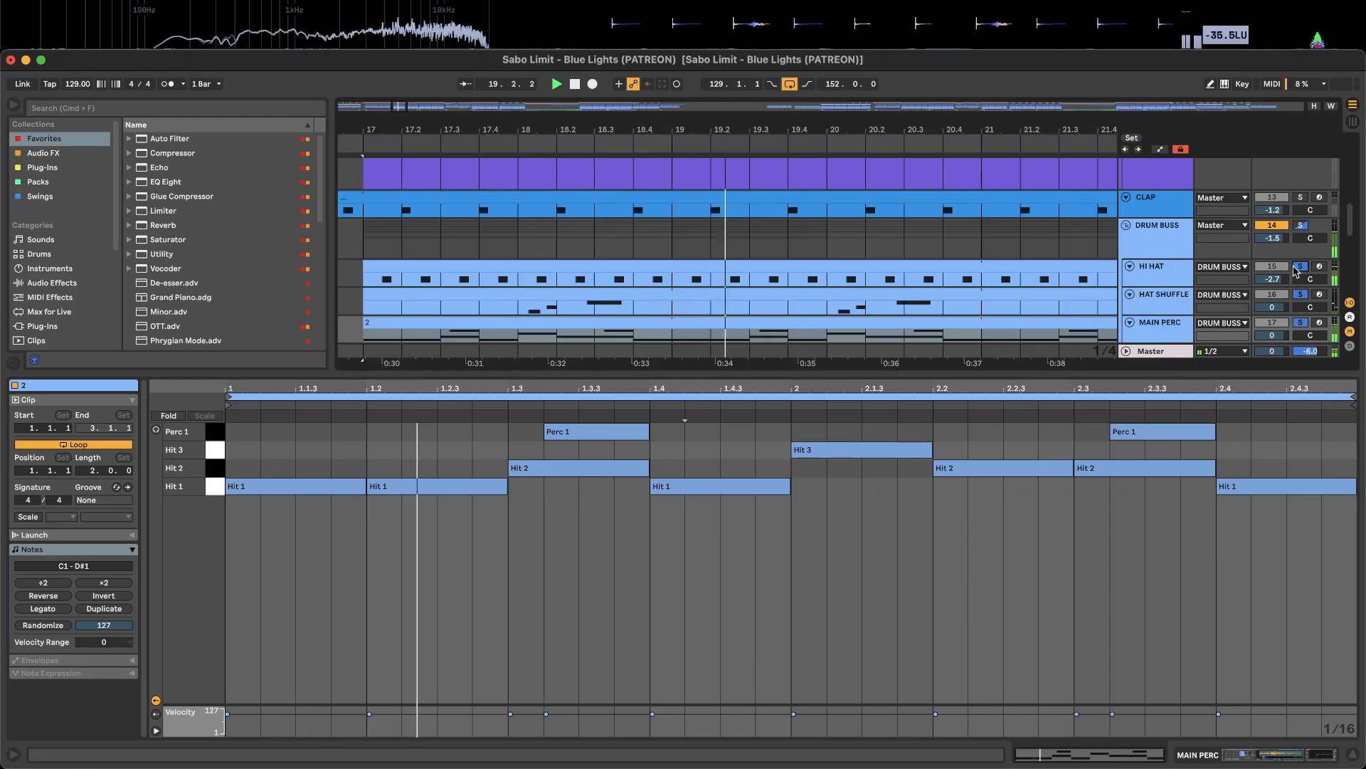
key(shift+Tab)
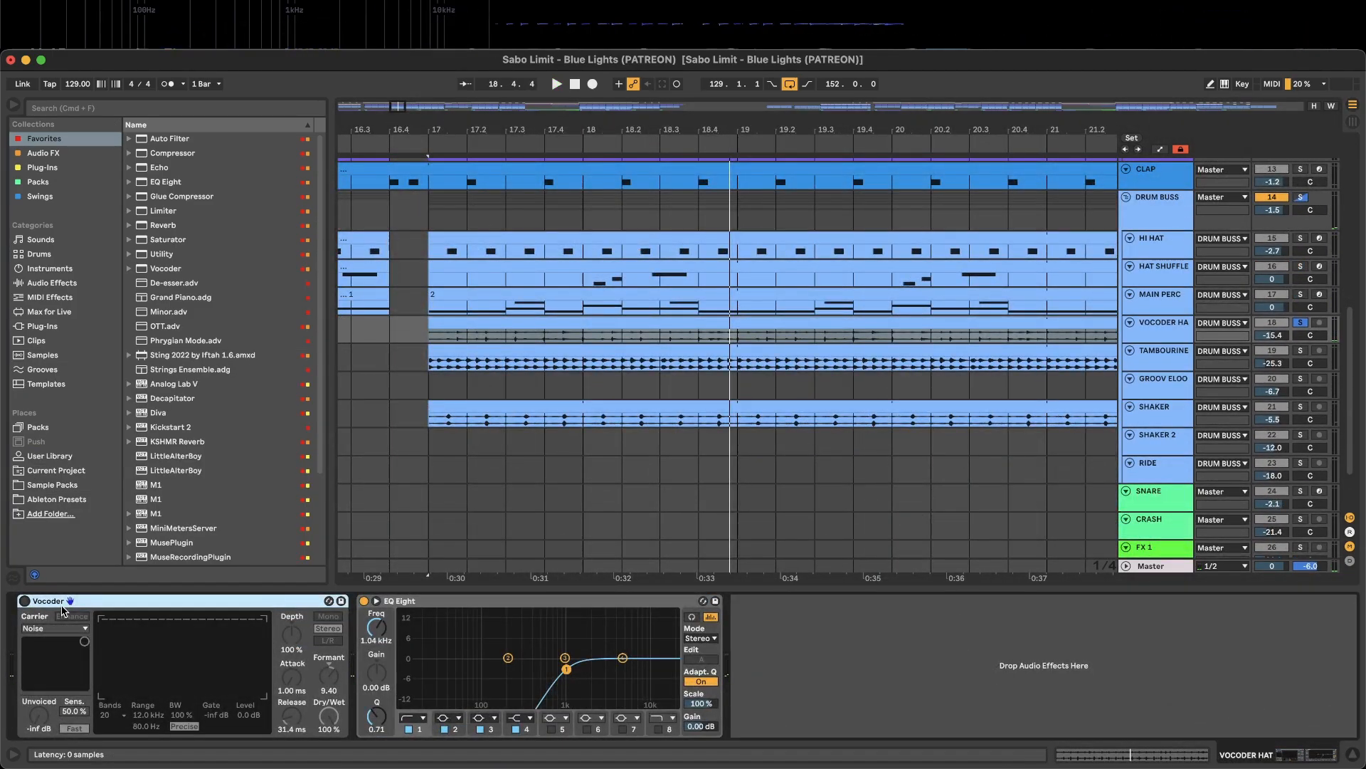
Step: Audition the vocoder hat loop, set its transient envelope to 10 and switch its Vocoder device on
key(space)
key(shift+Tab)
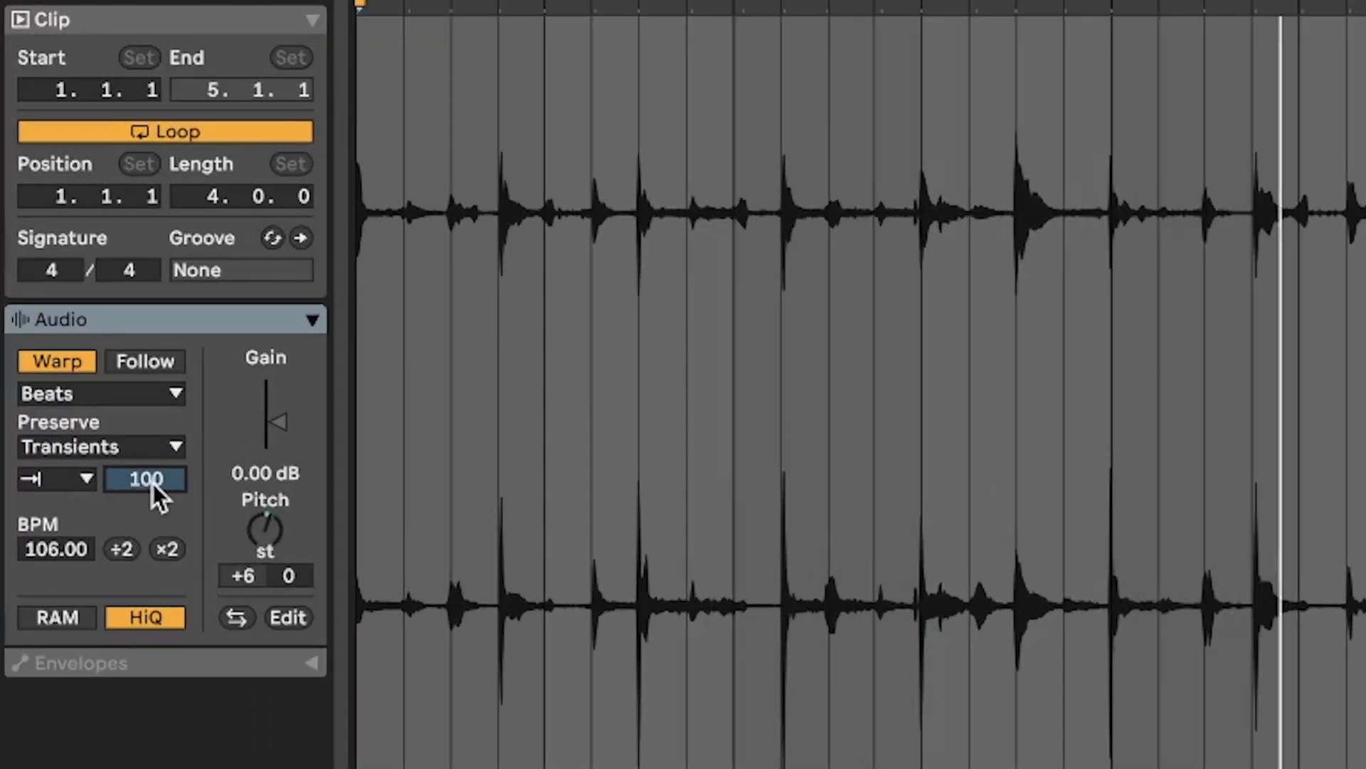
text(10)
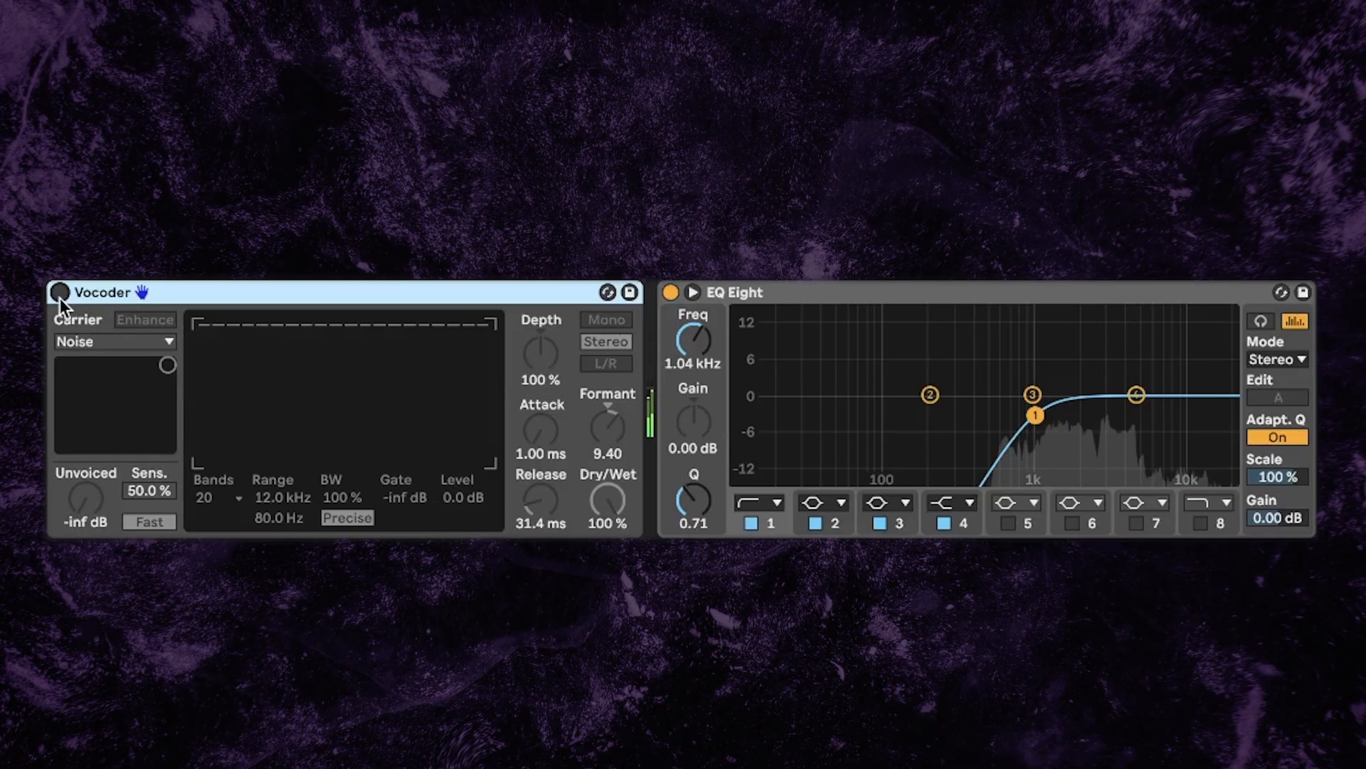
click(60, 296)
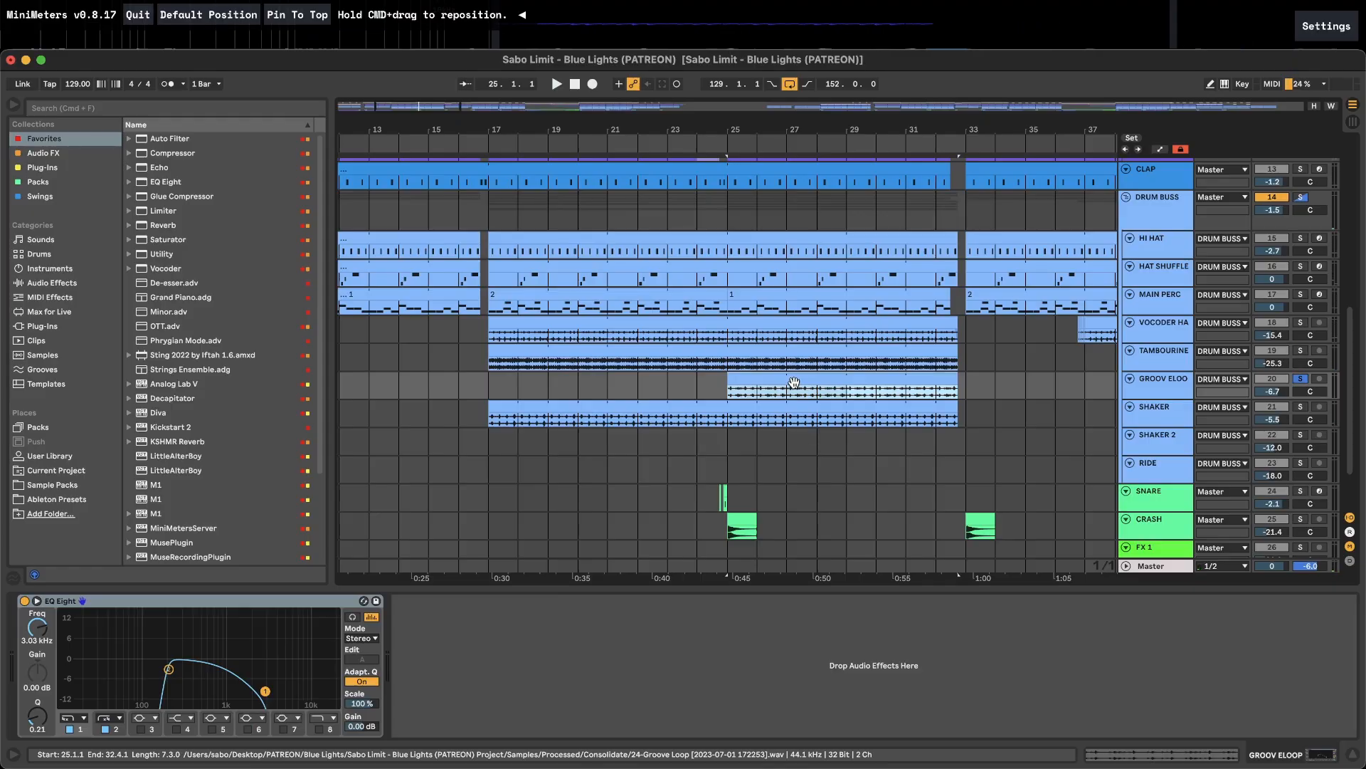
Step: Audition the groove loop from 25.1.1 and open the groove loop and shaker clips for inspection
key(space)
double_click(794, 382)
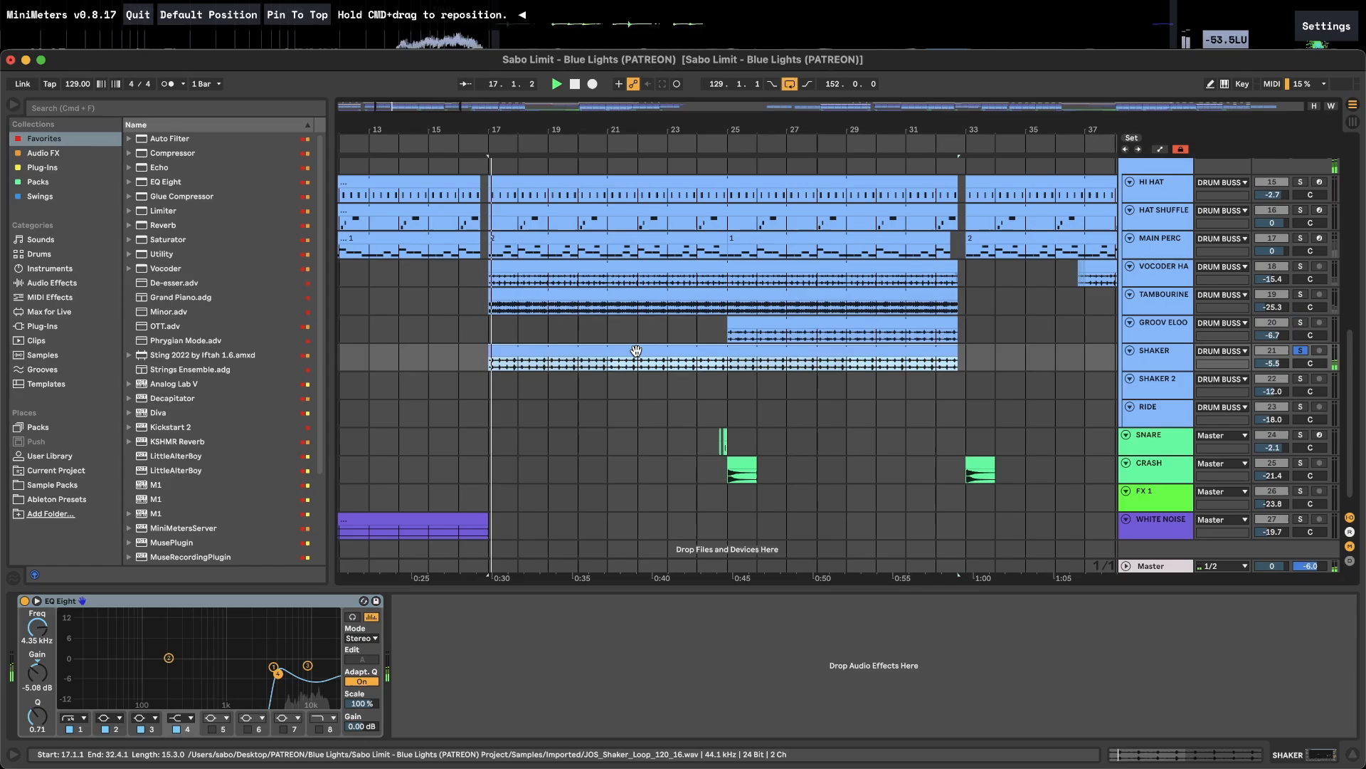
double_click(636, 350)
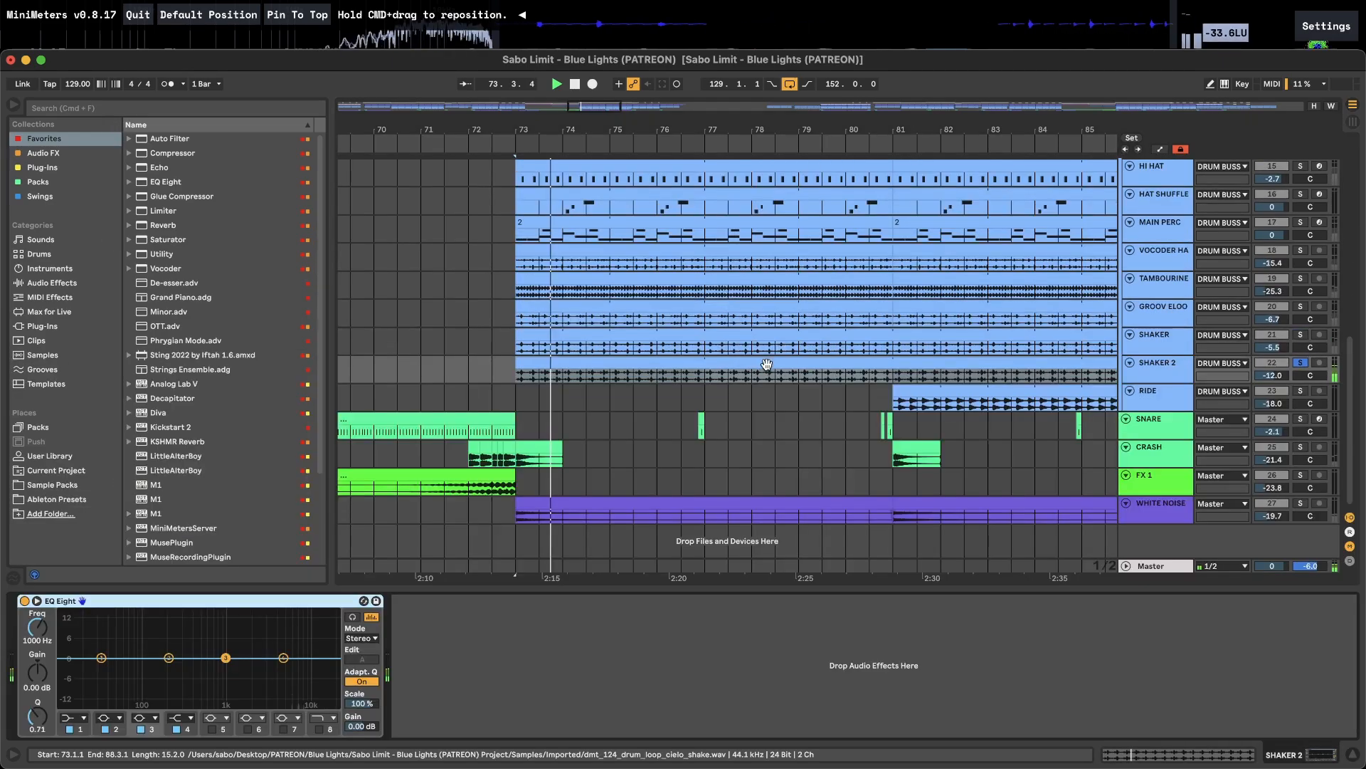
Step: Select the ride loop clip at 81.1.1 and play it on its own
click(973, 386)
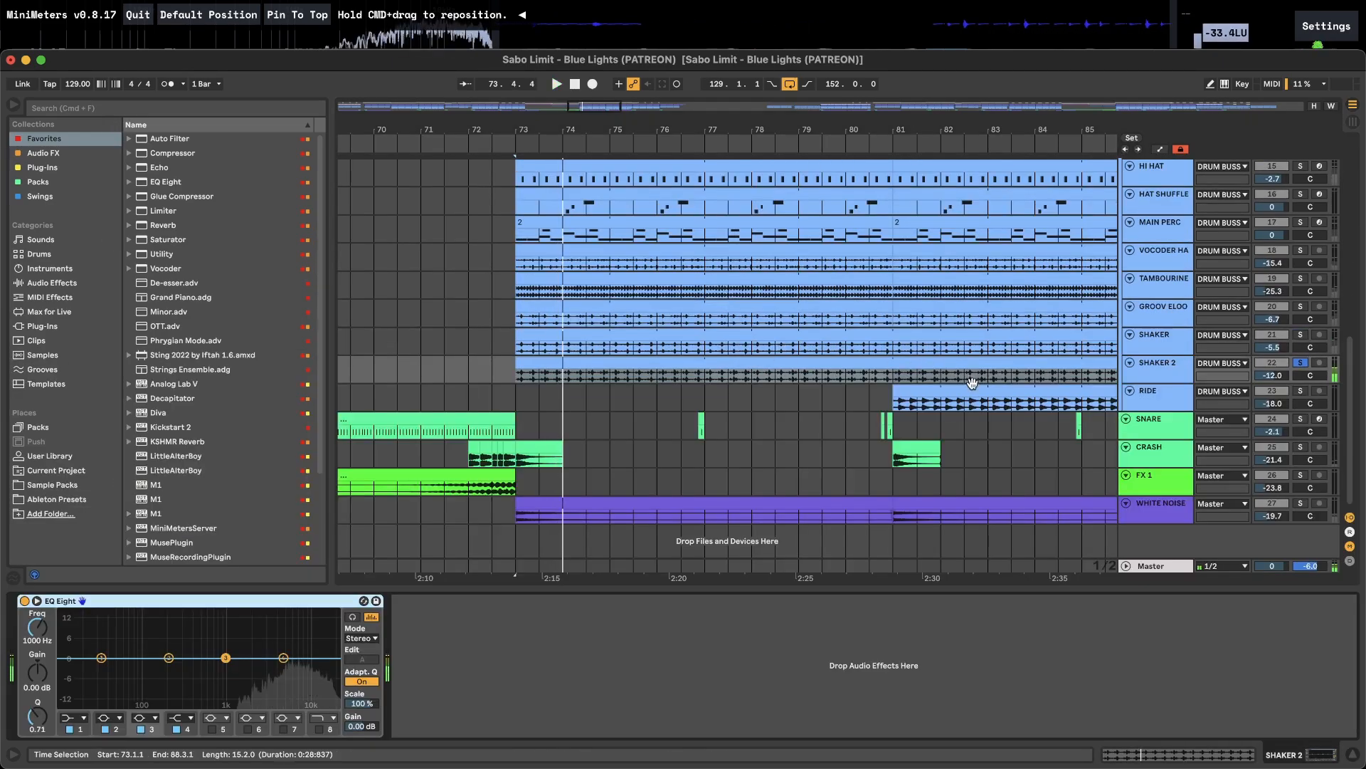
key(space)
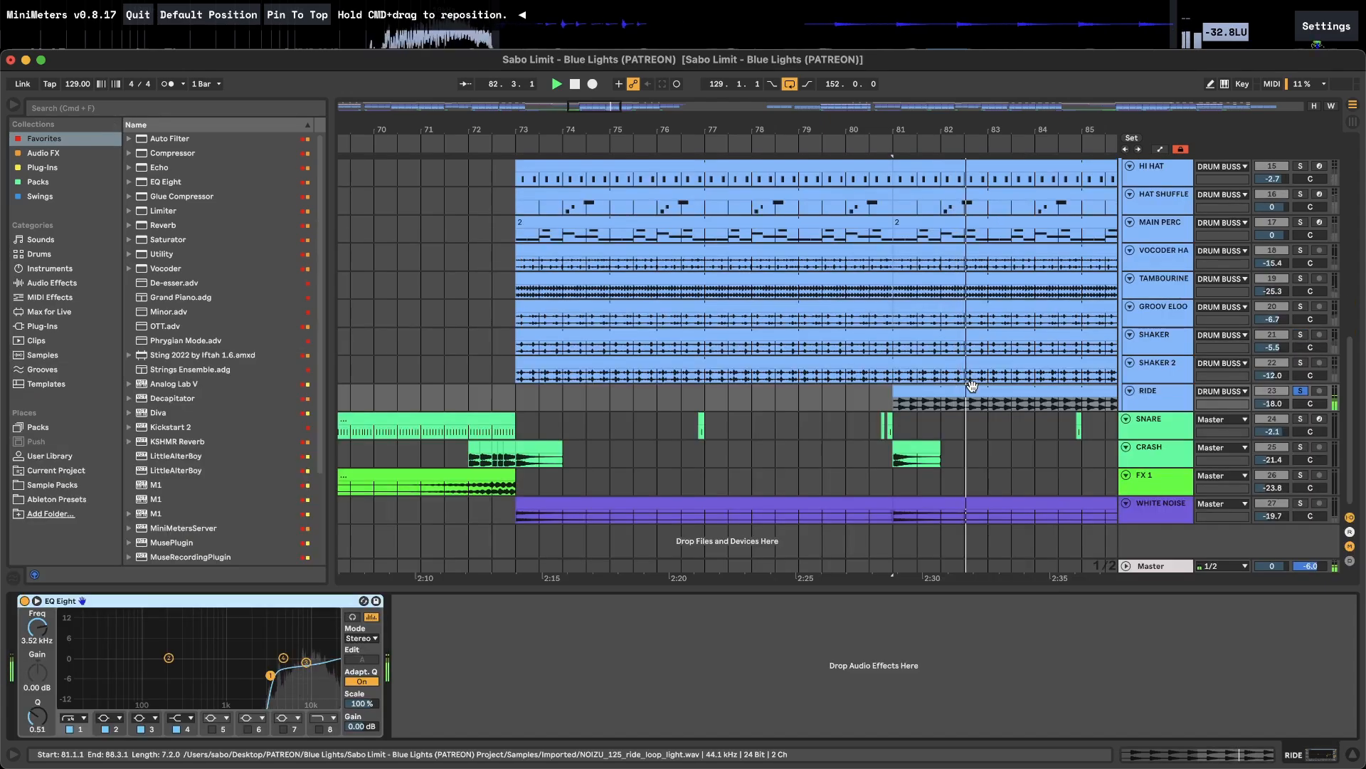
scroll(972, 386, down, 3)
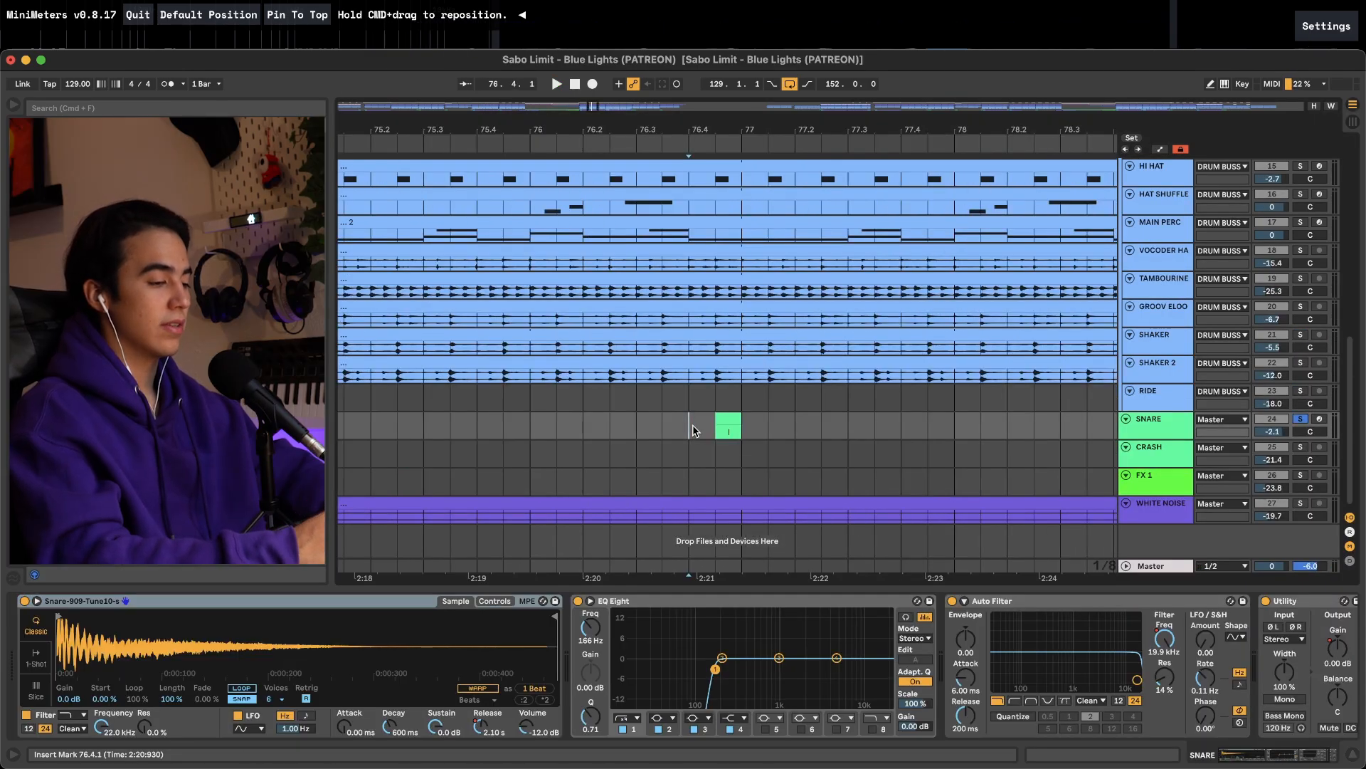
Step: Play the soloed snare fills from 76.4.1 and from 80.3.1, comparing where they fall in the drop
scroll(696, 431, down, 5)
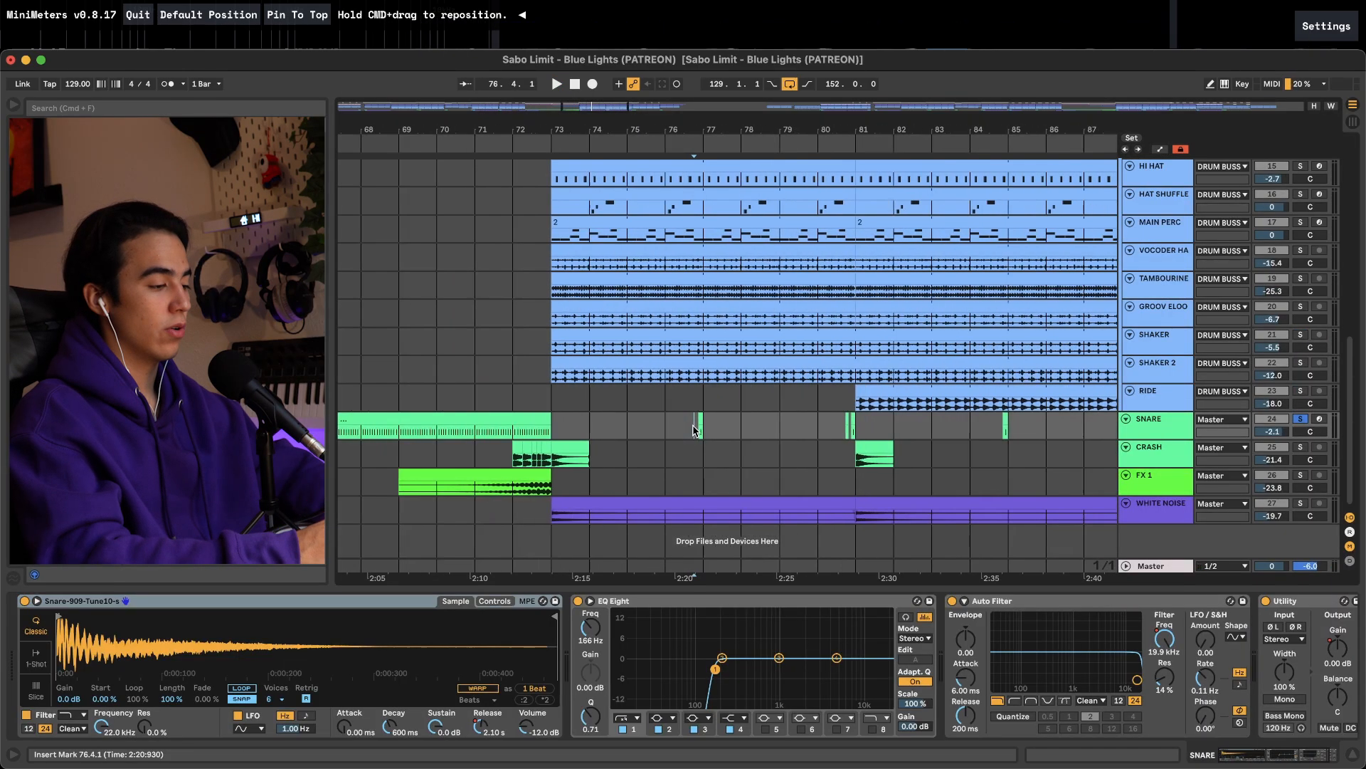
scroll(695, 430, up, 5)
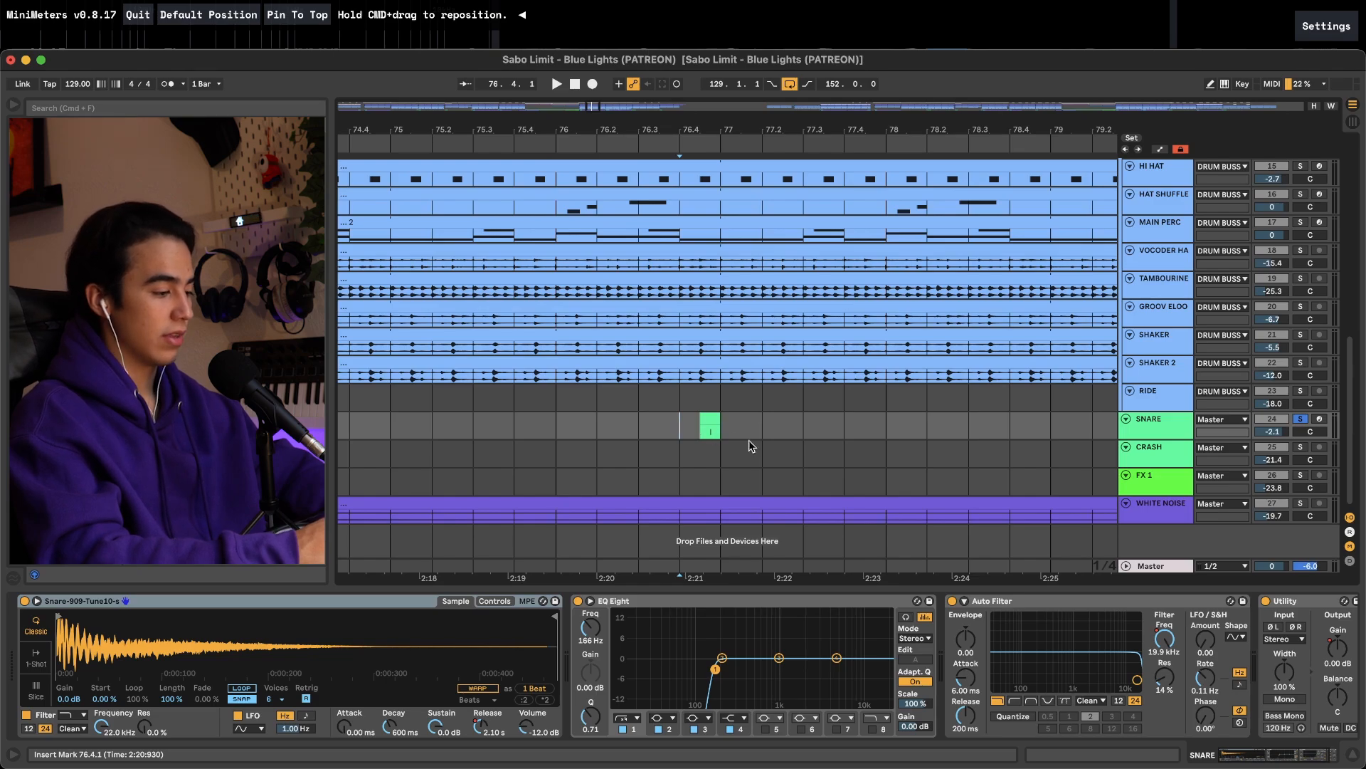
key(space)
scroll(749, 443, down, 5)
scroll(749, 443, up, 4)
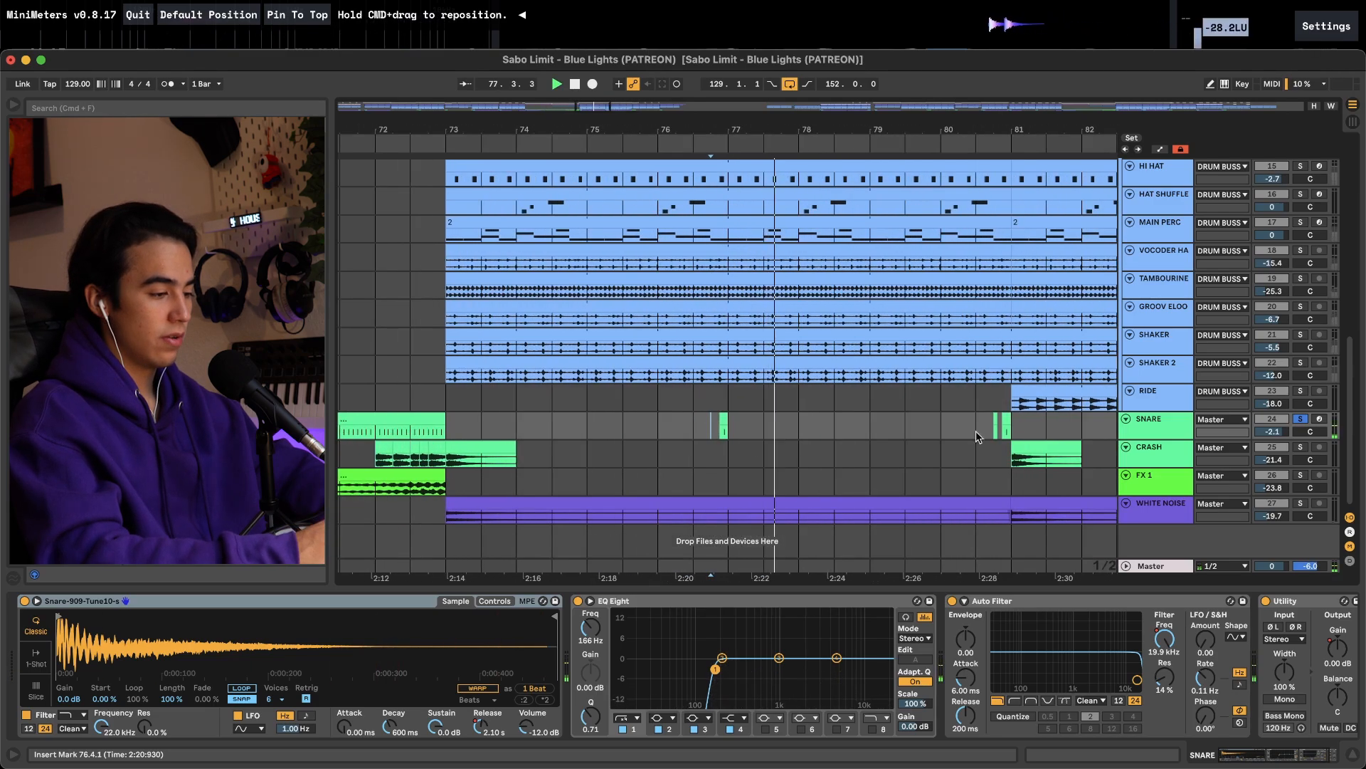
click(975, 430)
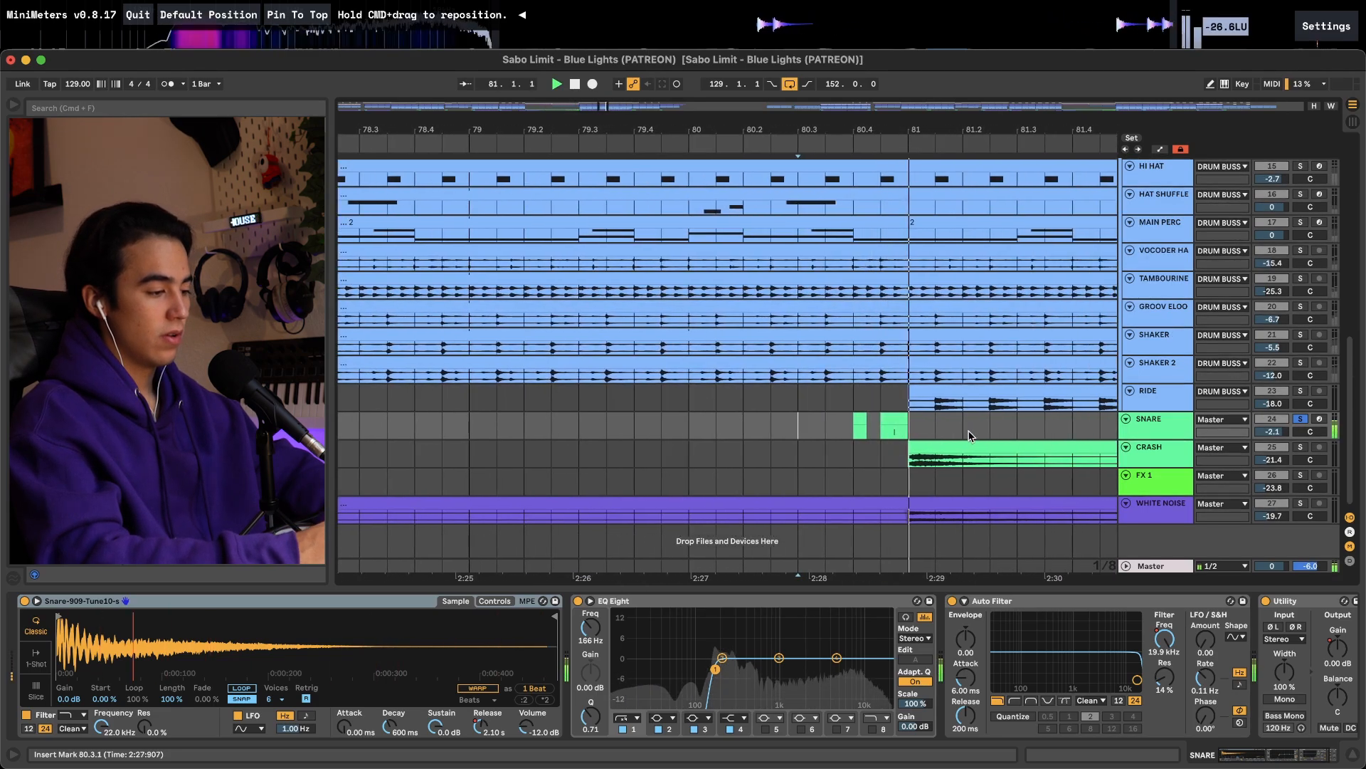
scroll(970, 436, down, 5)
scroll(970, 440, right, 3)
scroll(969, 441, right, 2)
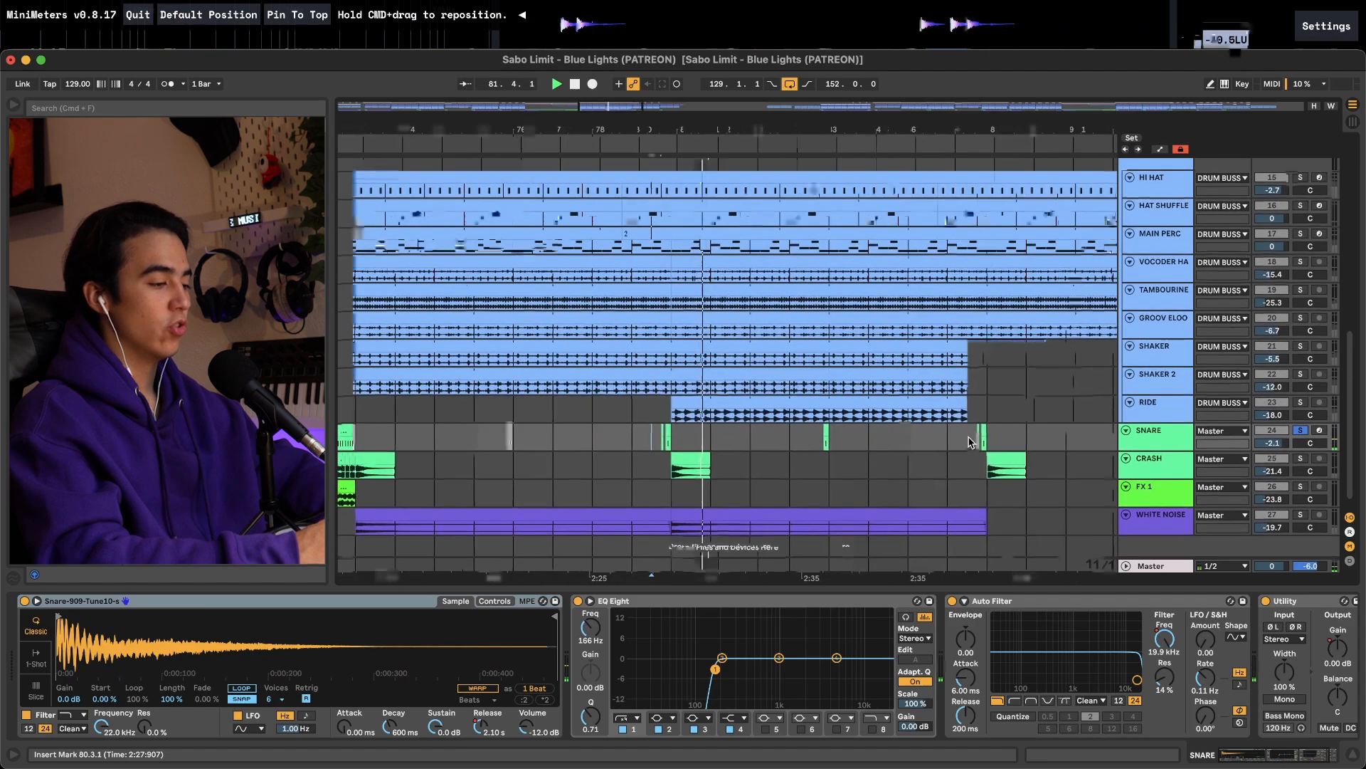
scroll(970, 442, down, 3)
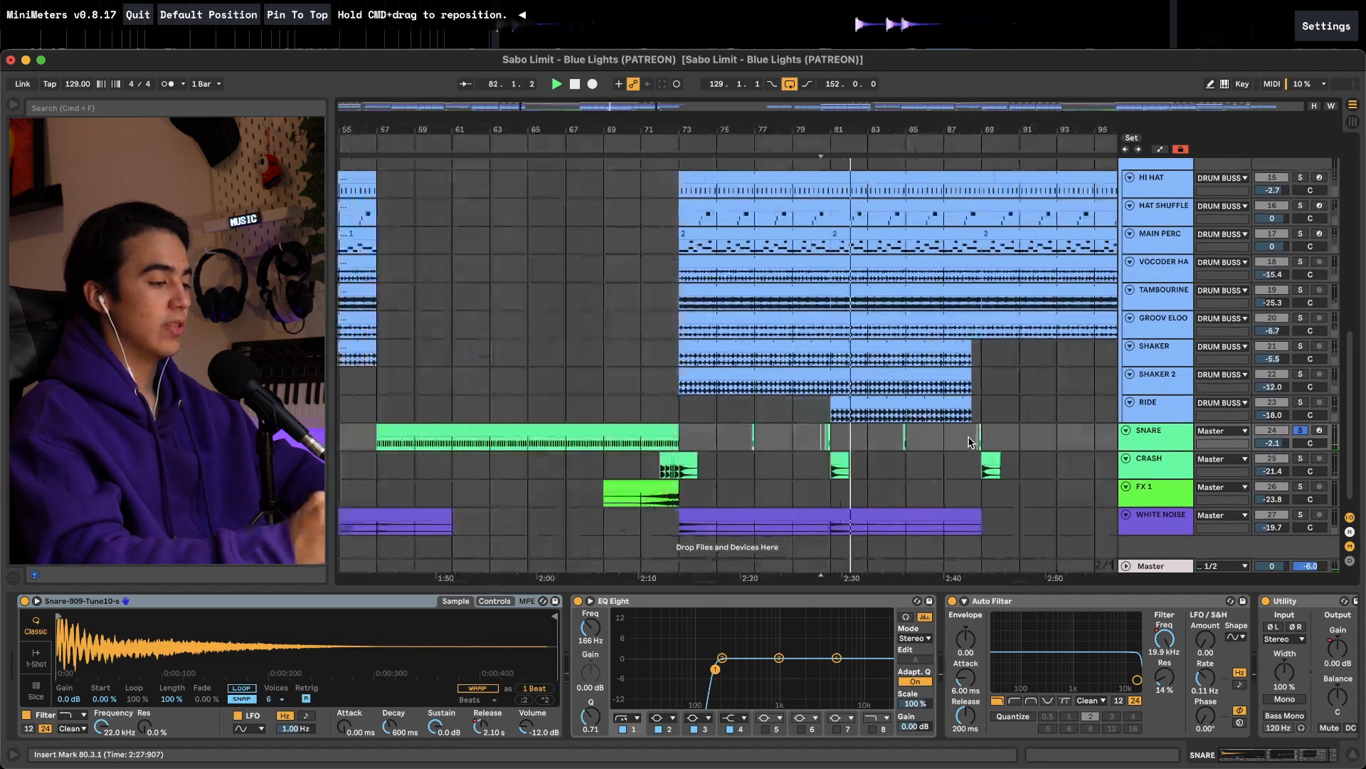
Step: Select the short snare clip at 80.4.1 and show the snare's Ve Release automation across its fills and buildup
scroll(797, 421, up, 5)
click(814, 426)
scroll(823, 430, up, 3)
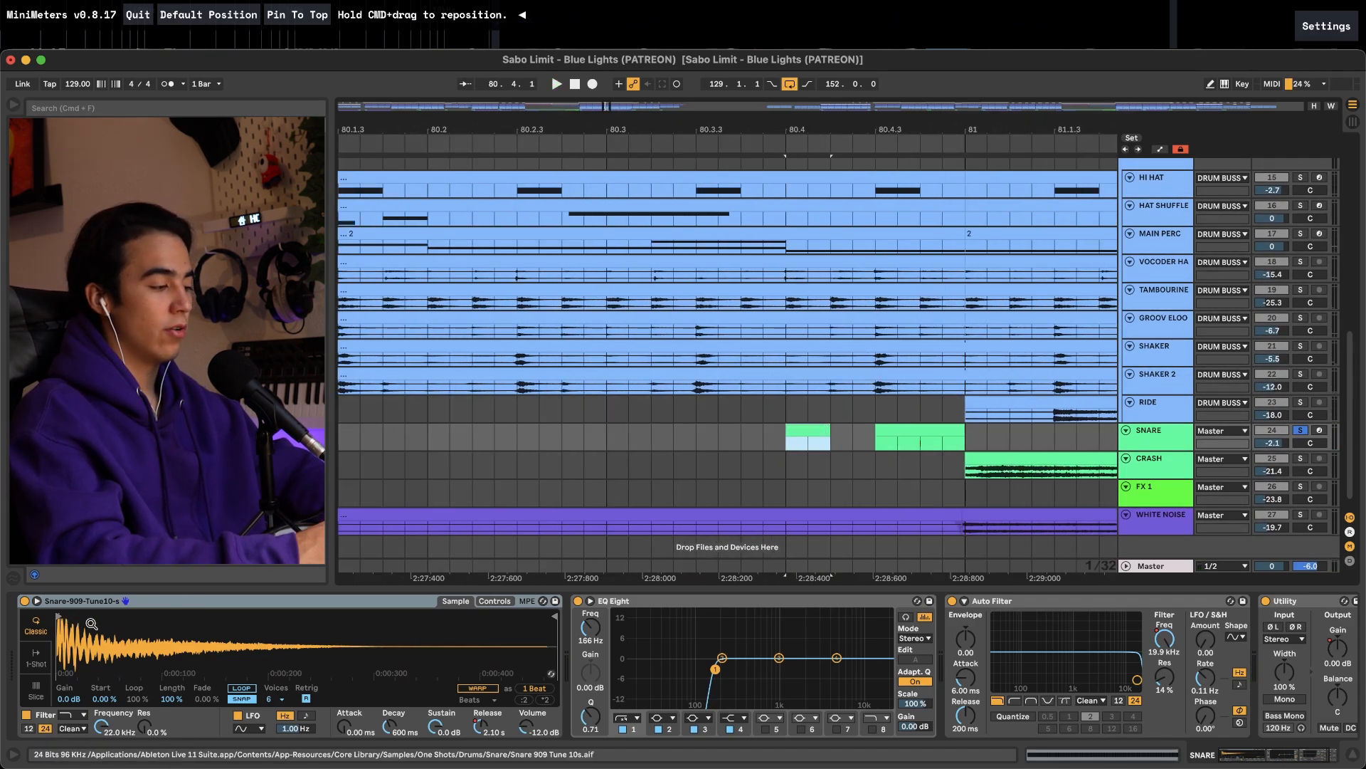
key(a)
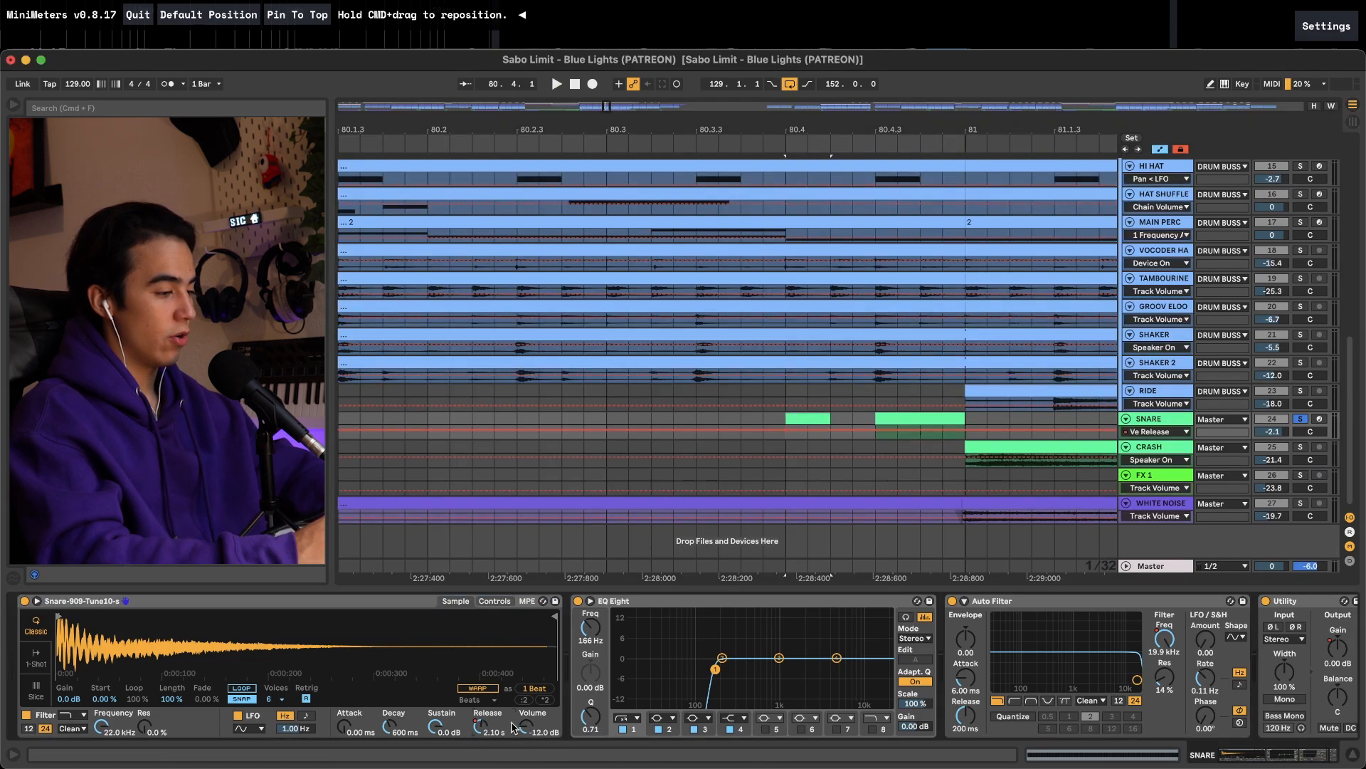
scroll(814, 417, down, 8)
scroll(767, 431, up, 5)
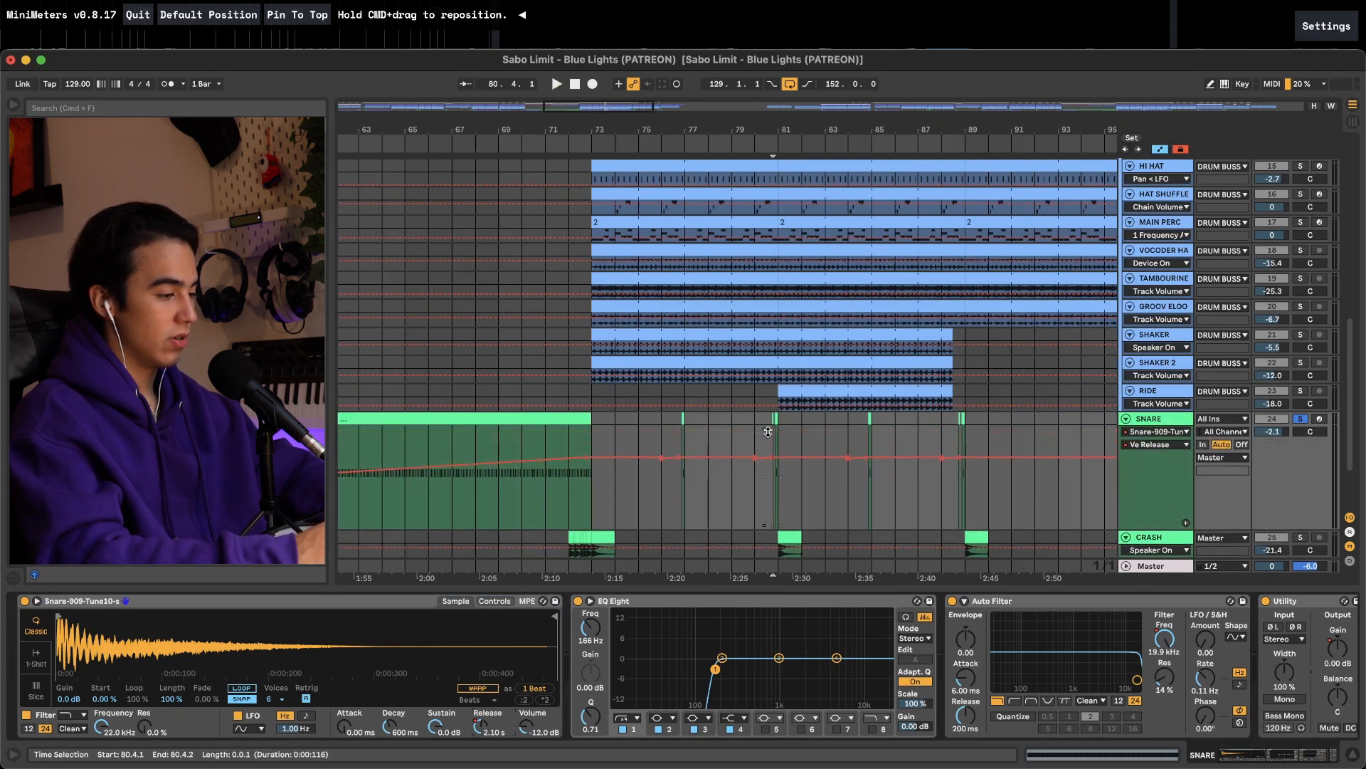
scroll(768, 431, left, 6)
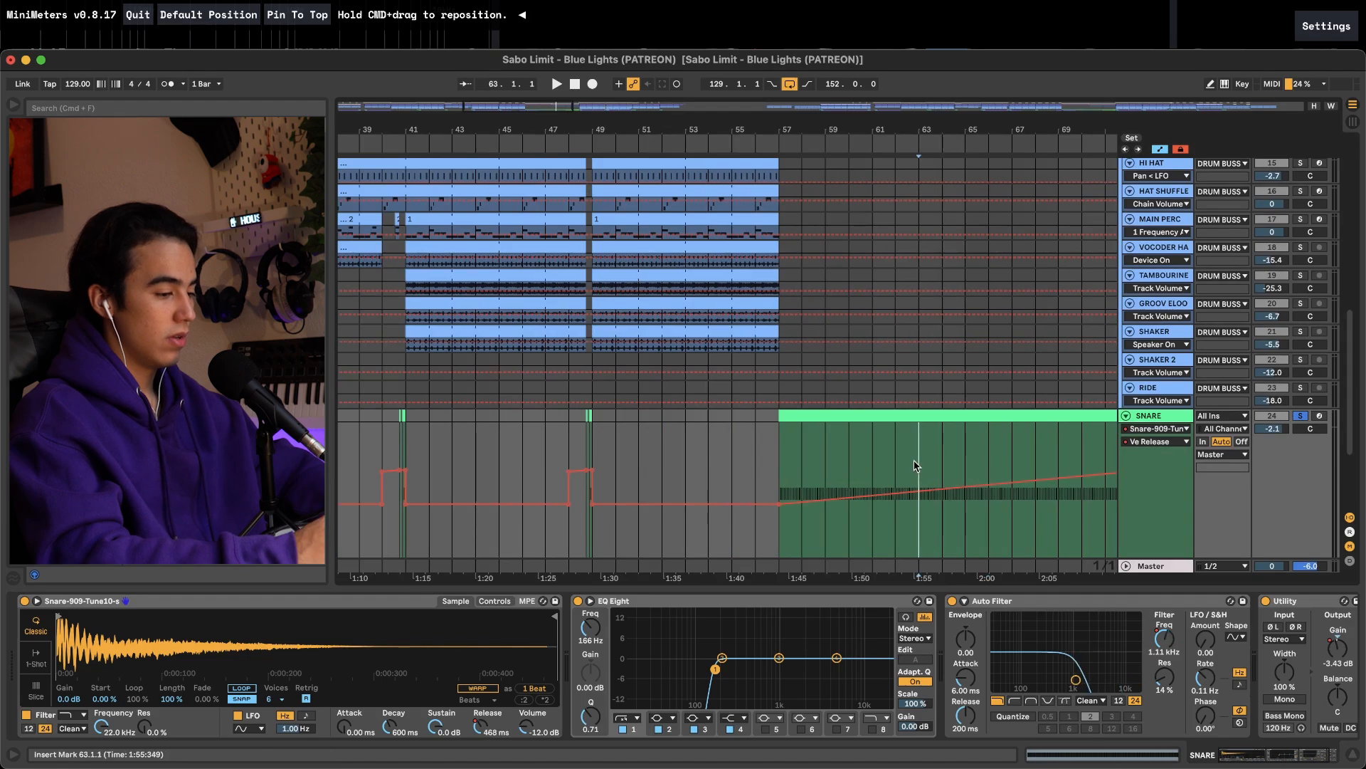
Step: Play the snare buildup from 63.1.1 to bar 73 while following its rising Ve Release automation
key(space)
scroll(916, 466, right, 5)
scroll(916, 466, down, 1)
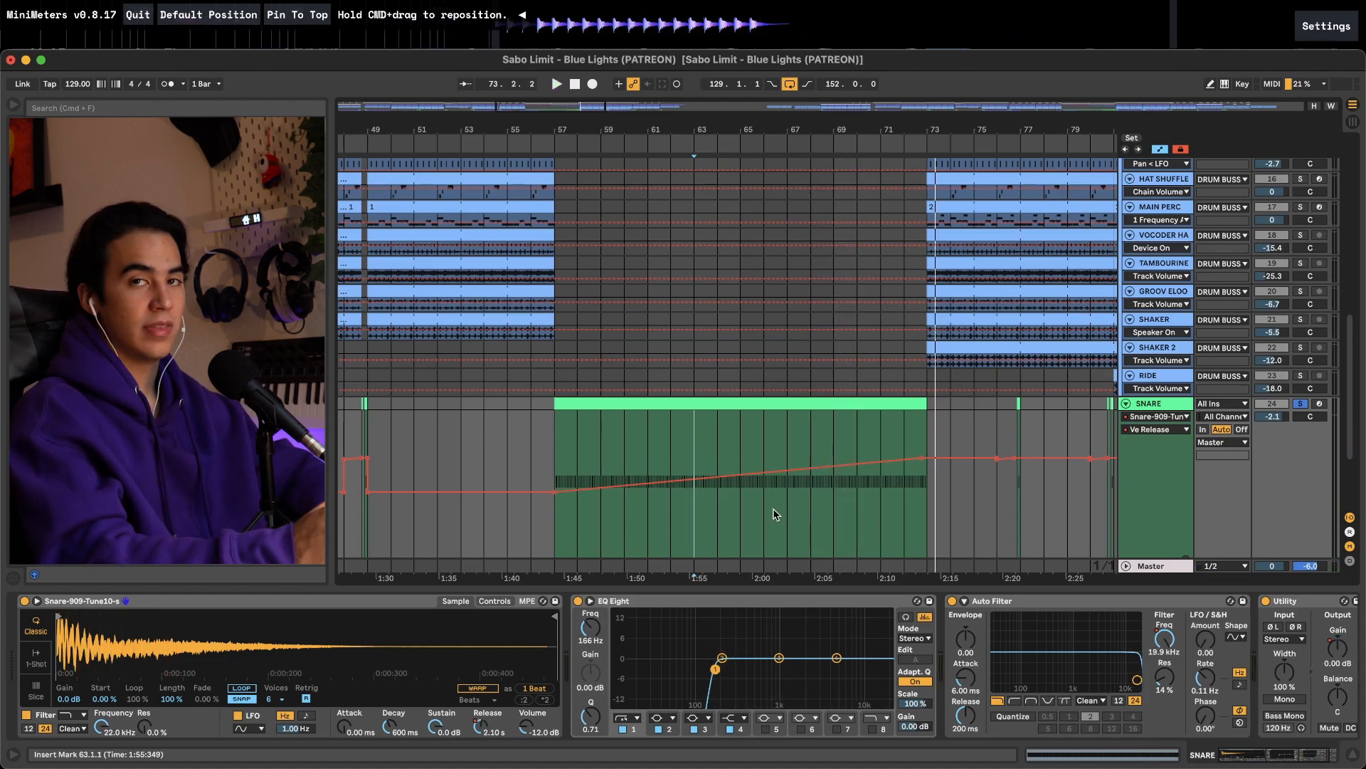
scroll(776, 514, down, 4)
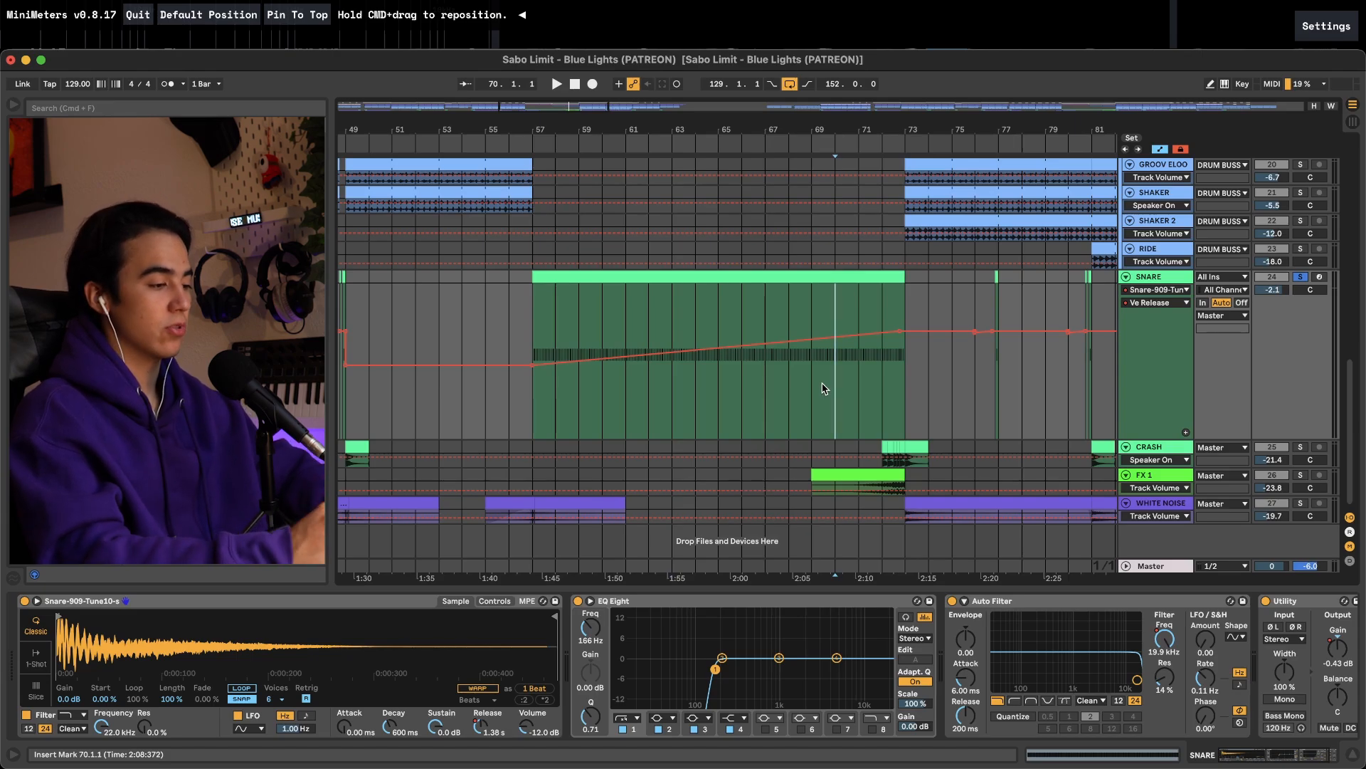
Step: Select the crash clip at 33.1.1, solo the crash track and play the clip
scroll(824, 388, right, 3)
scroll(823, 388, down, 5)
scroll(822, 388, left, 5)
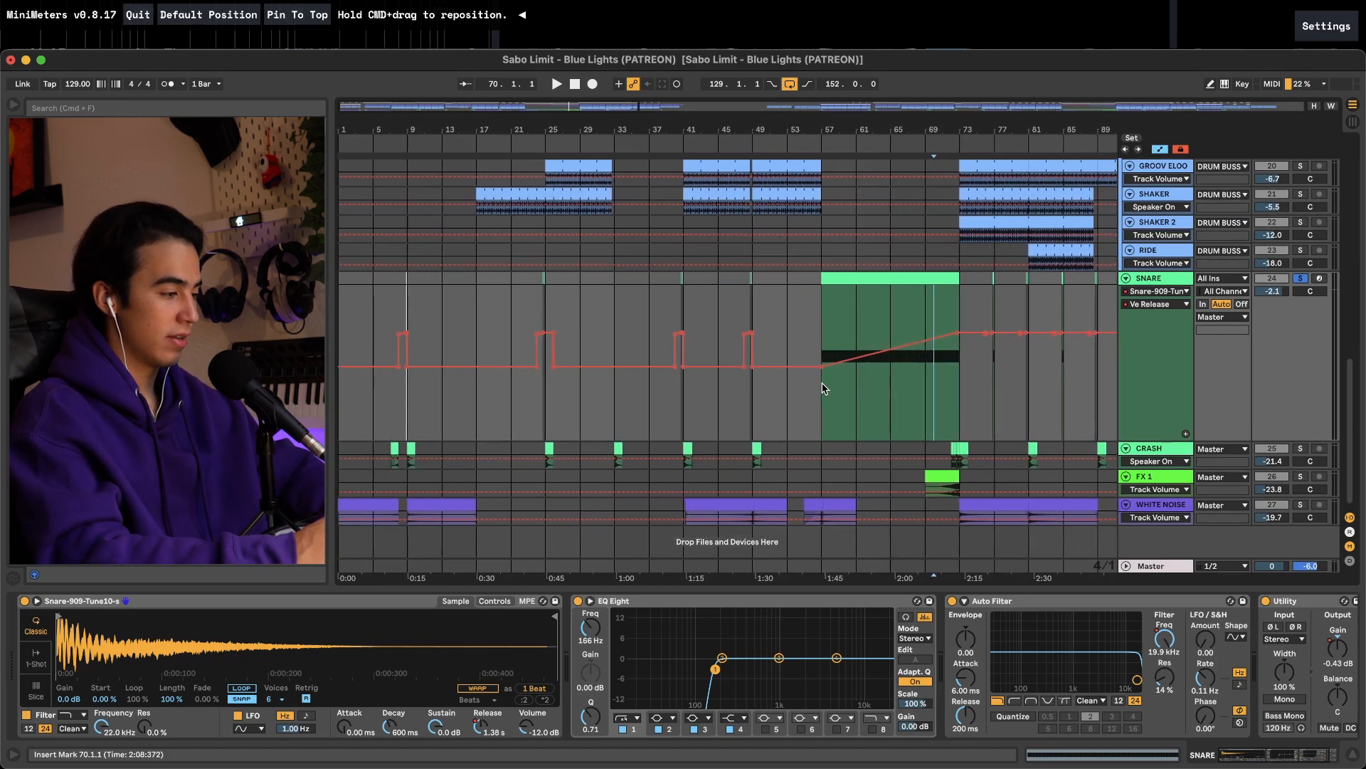
click(382, 450)
scroll(383, 450, left, 3)
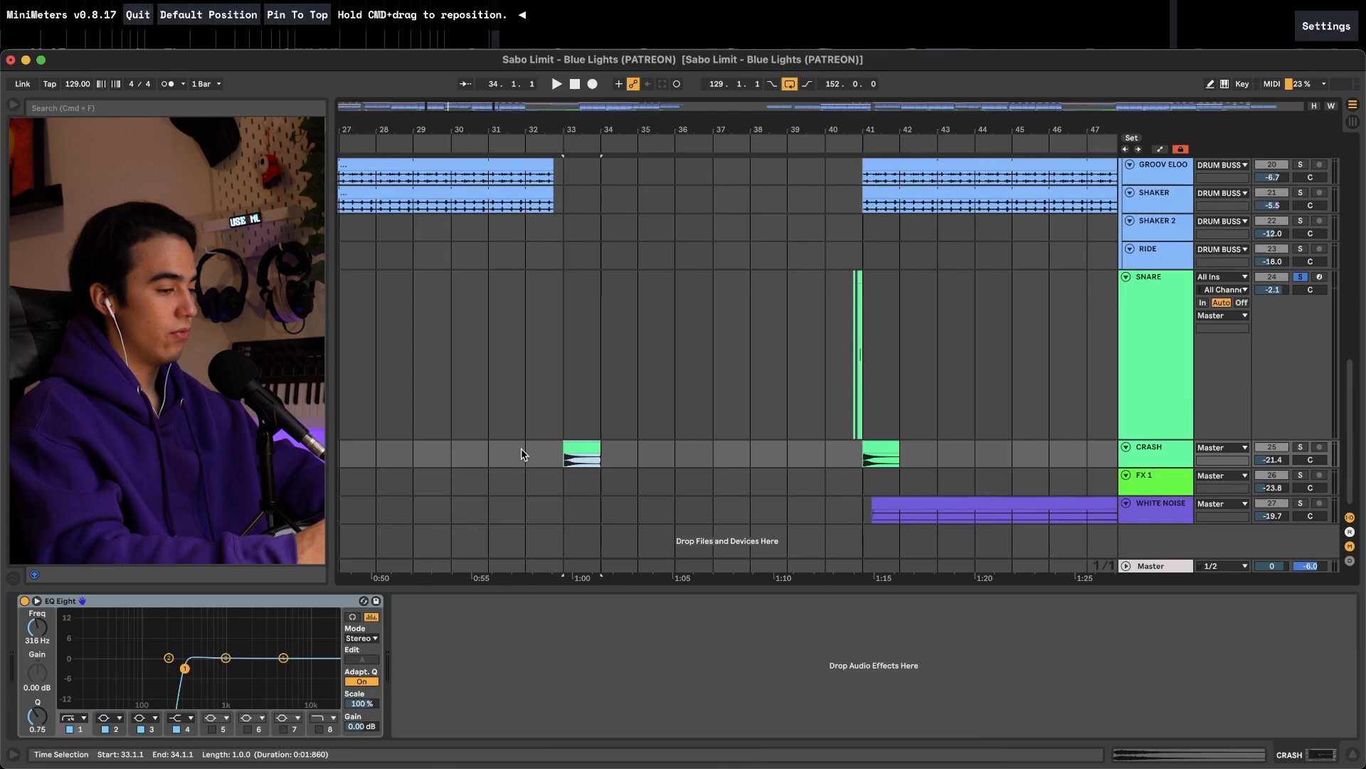
scroll(522, 454, down, 10)
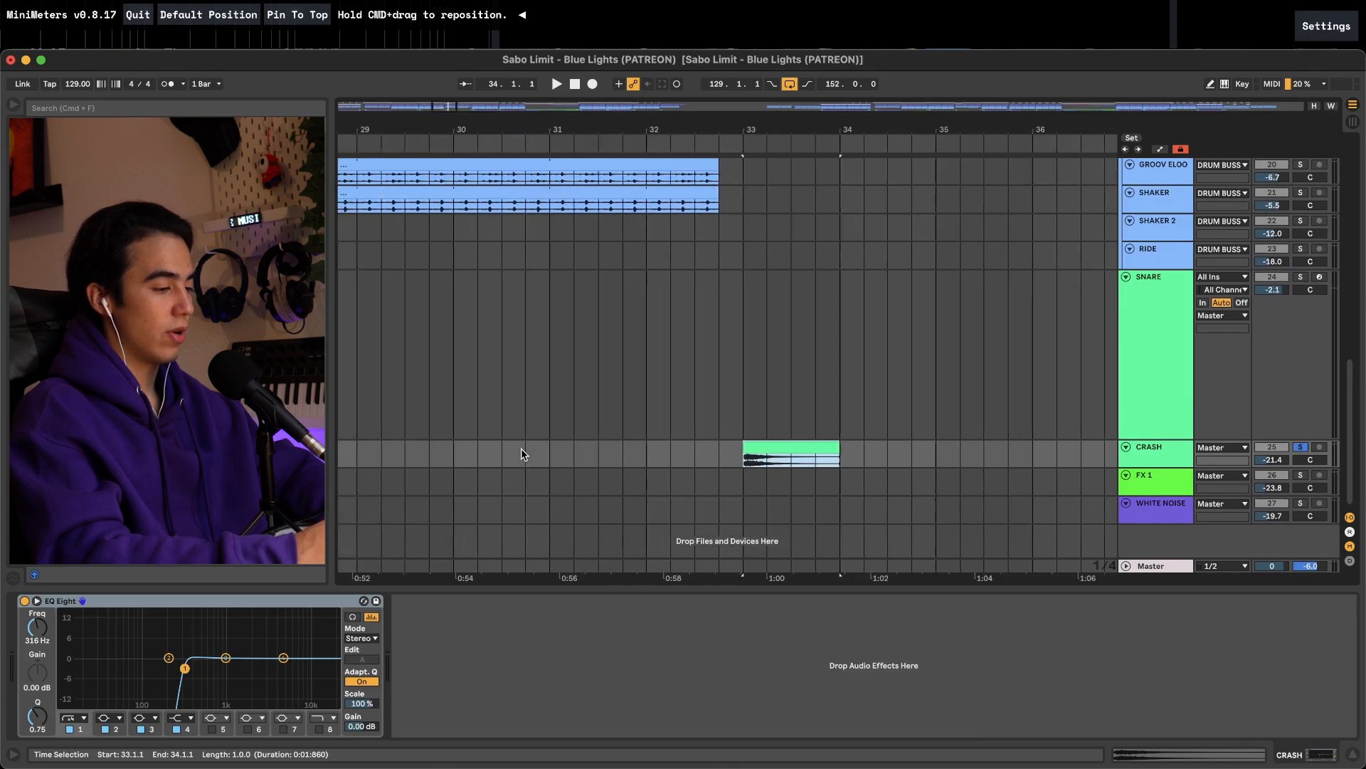
scroll(562, 457, up, 3)
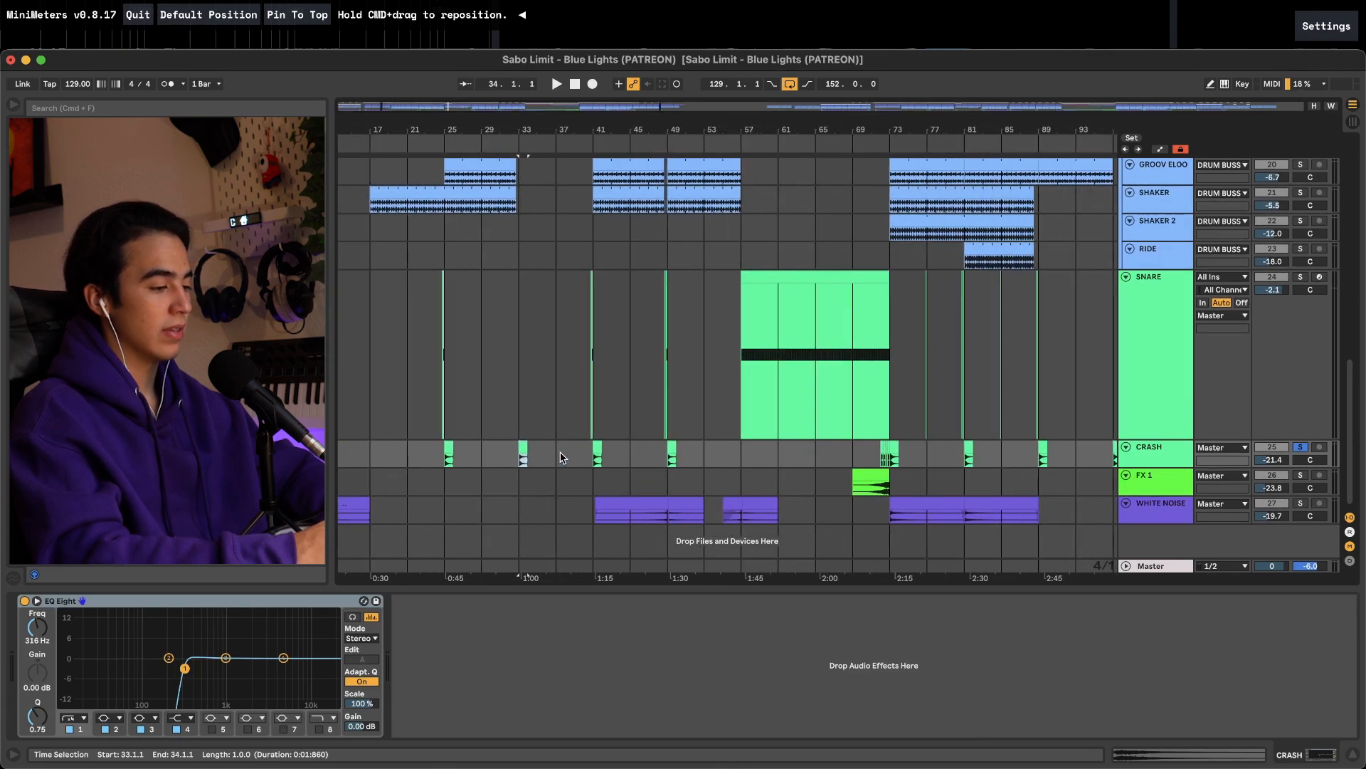
key(space)
click(583, 461)
key(space)
key(space)
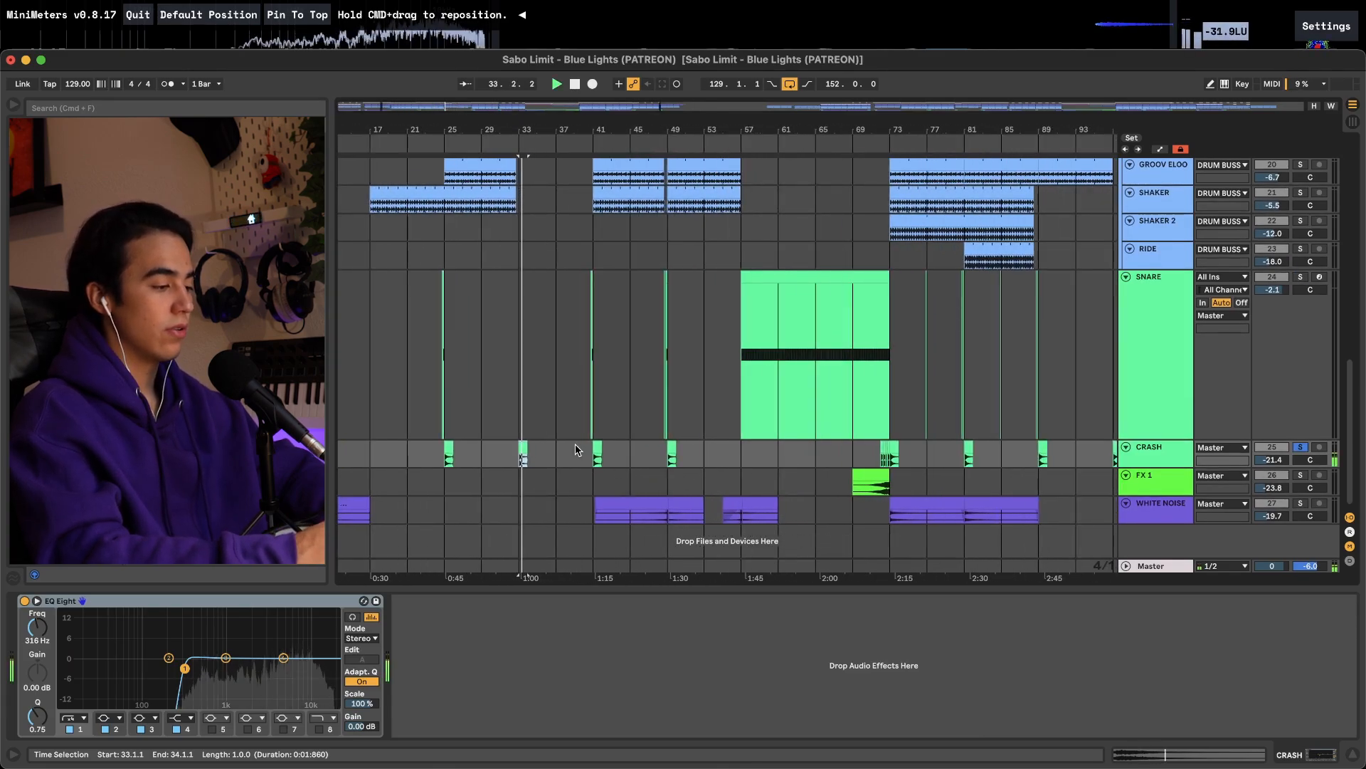
Step: Play the soloed crash clip from 72.1.1 across the transition into the drop at bar 73
scroll(898, 479, up, 9)
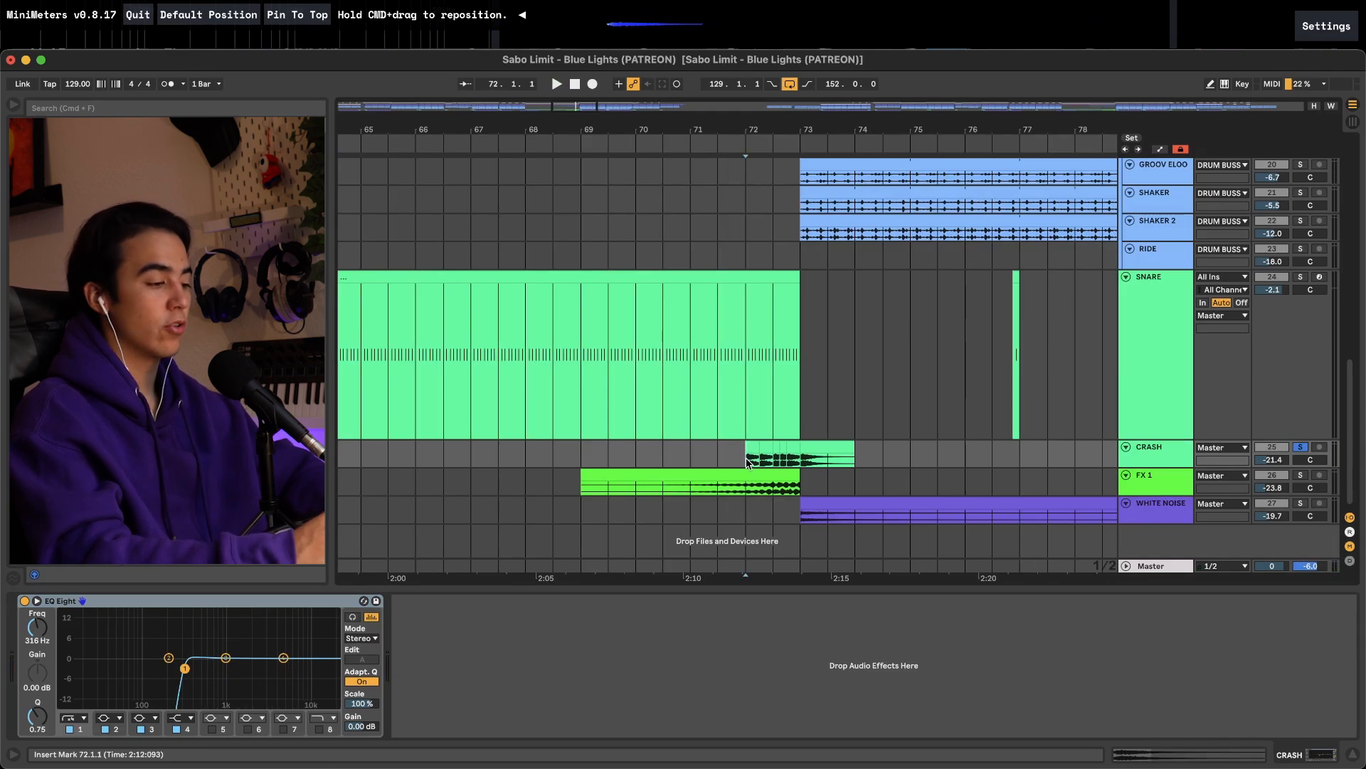
scroll(747, 461, up, 4)
key(space)
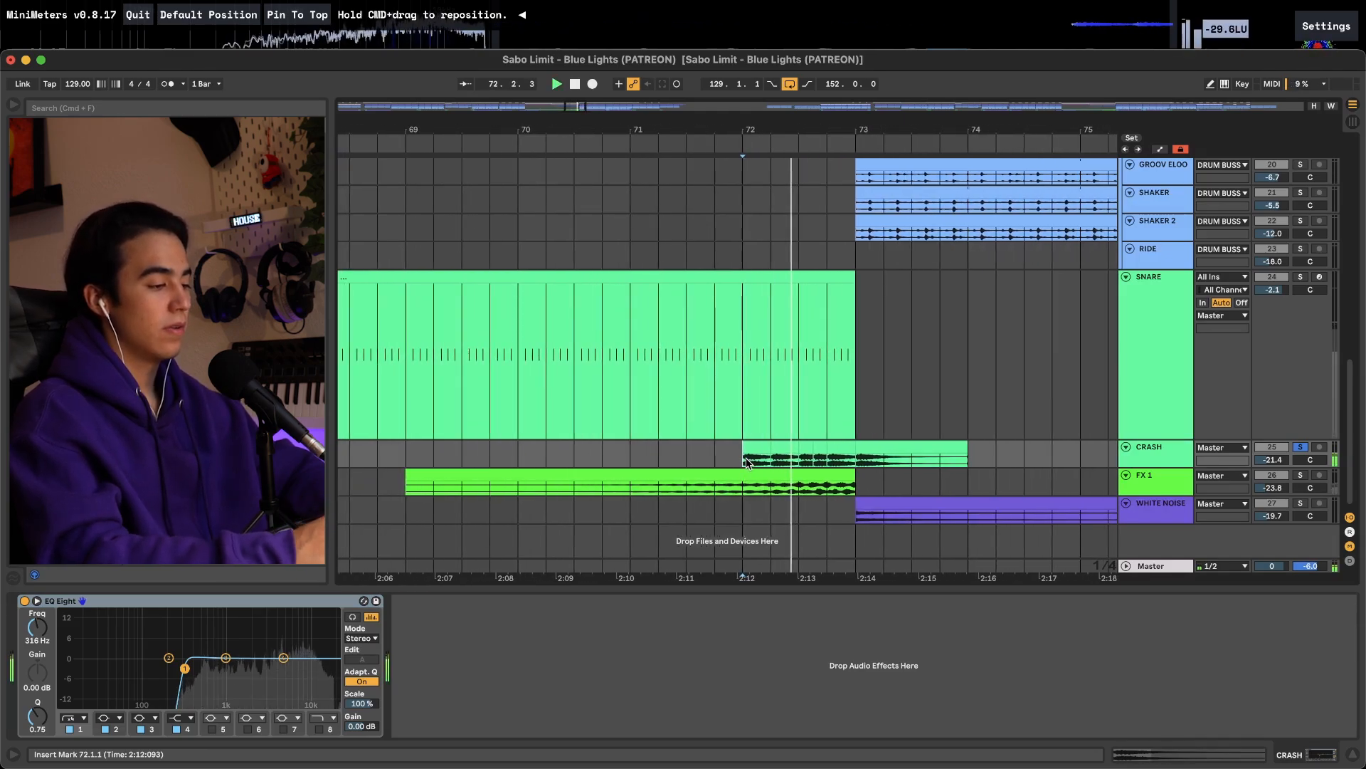
scroll(747, 461, down, 6)
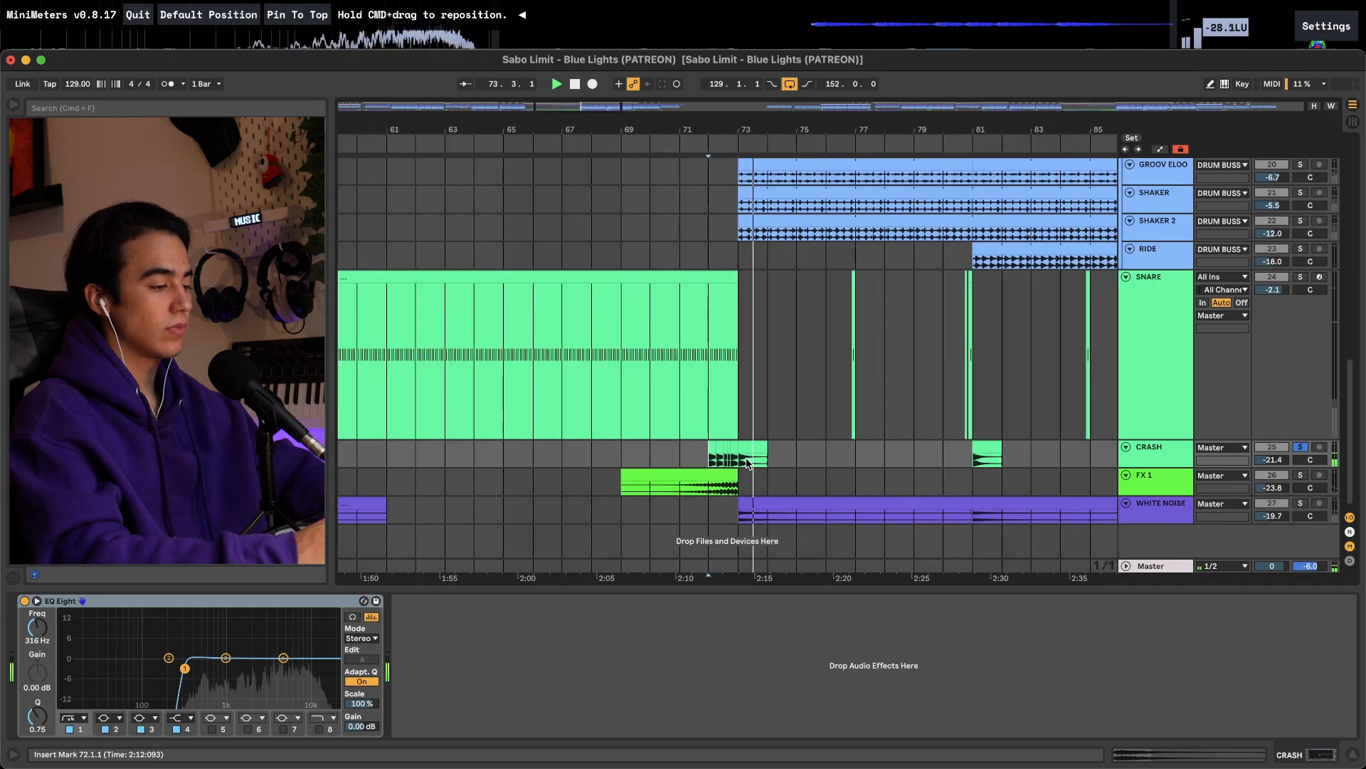
Step: Solo the FX 1 track, play its riser from 71.1.1 and view the clip's waveform
click(687, 493)
key(space)
scroll(687, 493, up, 4)
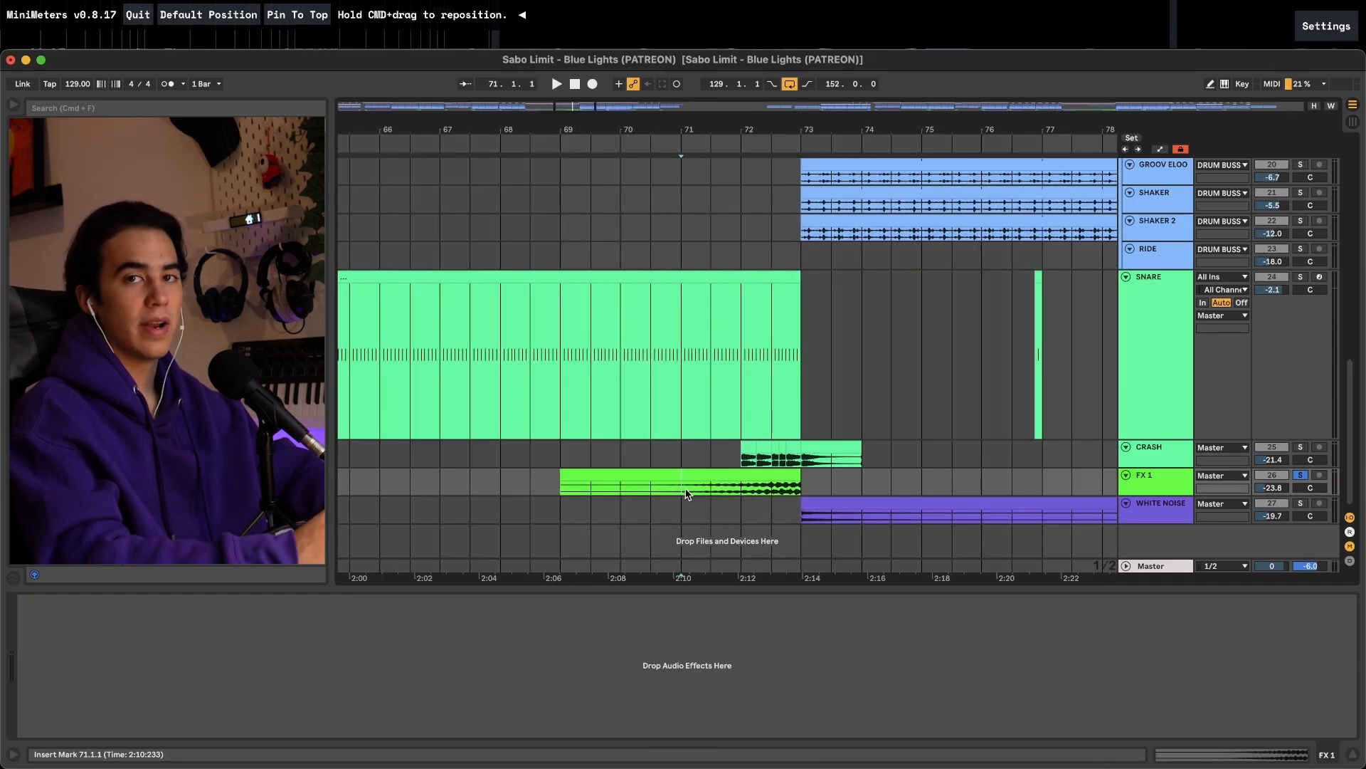
key(space)
double_click(719, 472)
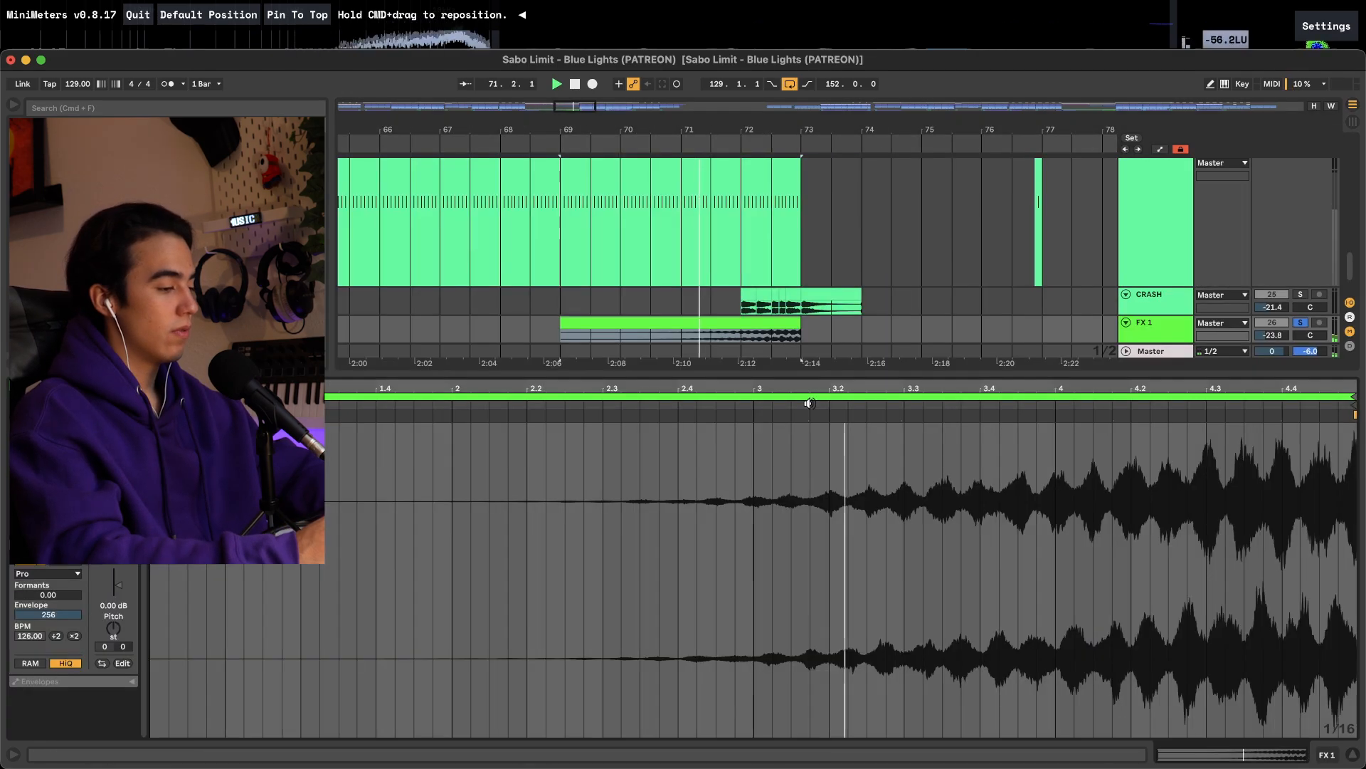
key(shift+Tab)
scroll(746, 472, up, 5)
scroll(745, 470, down, 8)
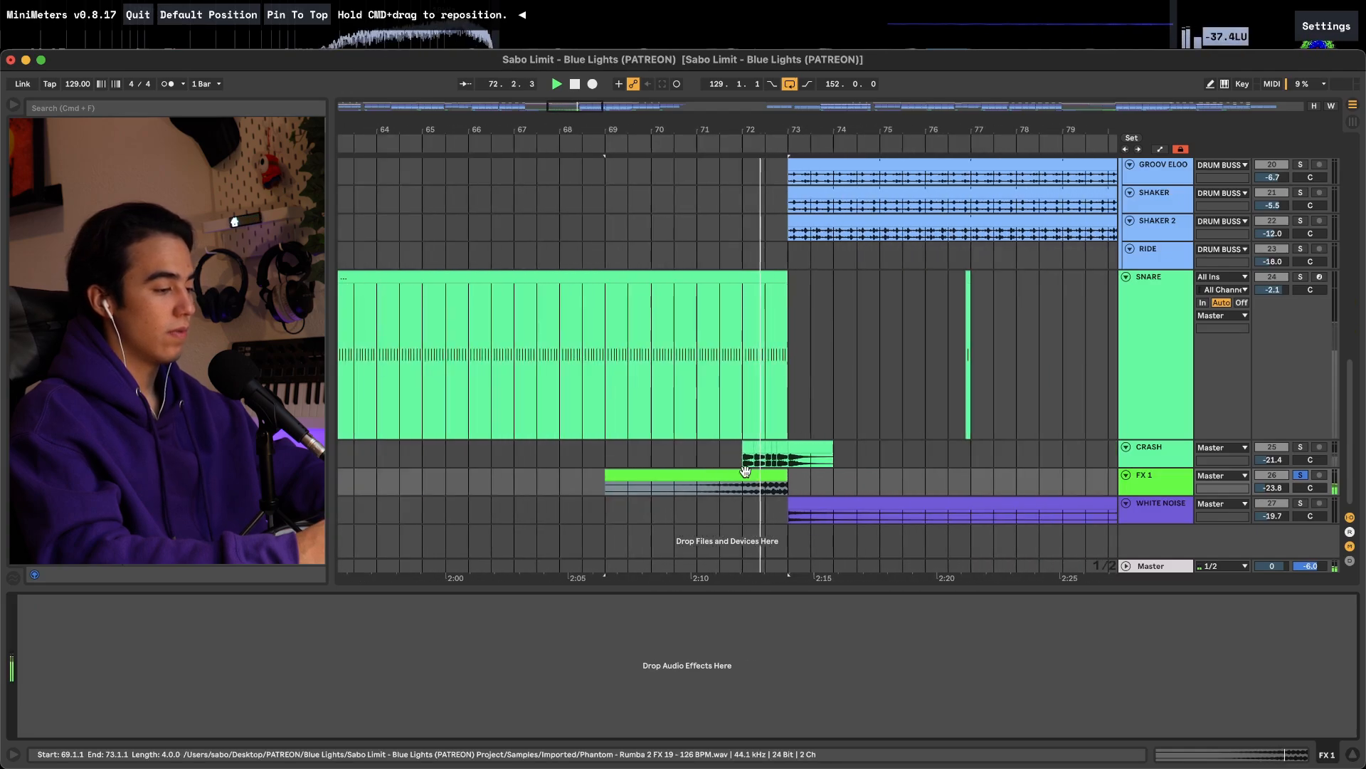
Step: Solo the white noise track, inspect the waveform of its clip at 73.1.1 and select the following clip at 80.4.4
click(782, 510)
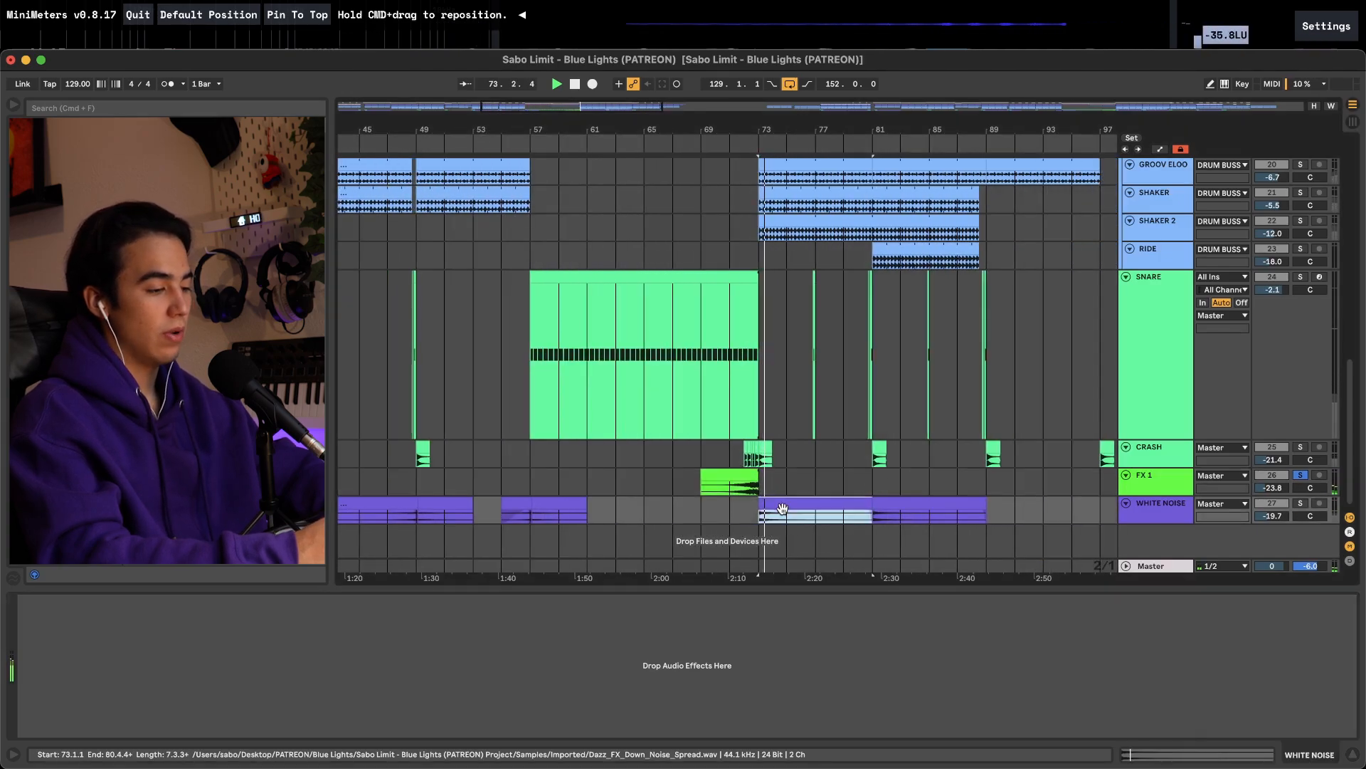
scroll(783, 511, down, 4)
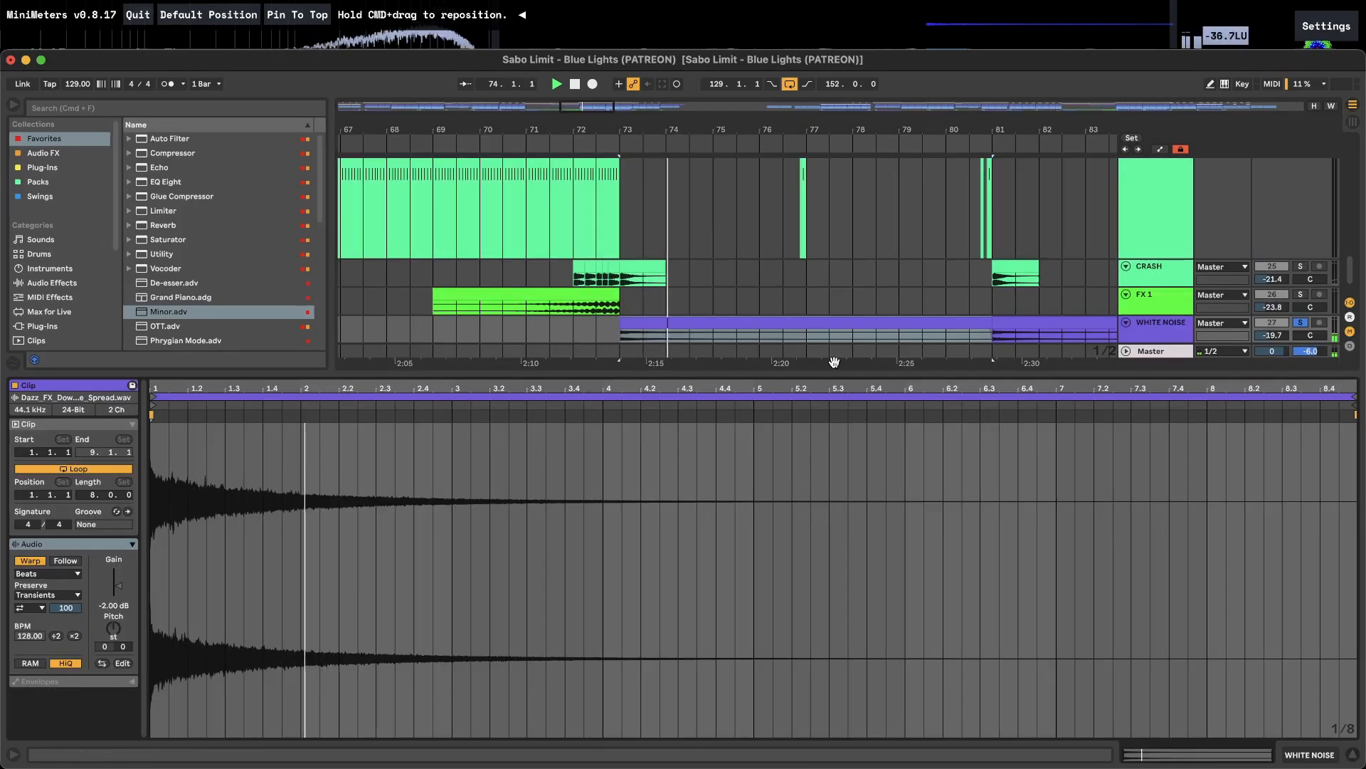
click(824, 317)
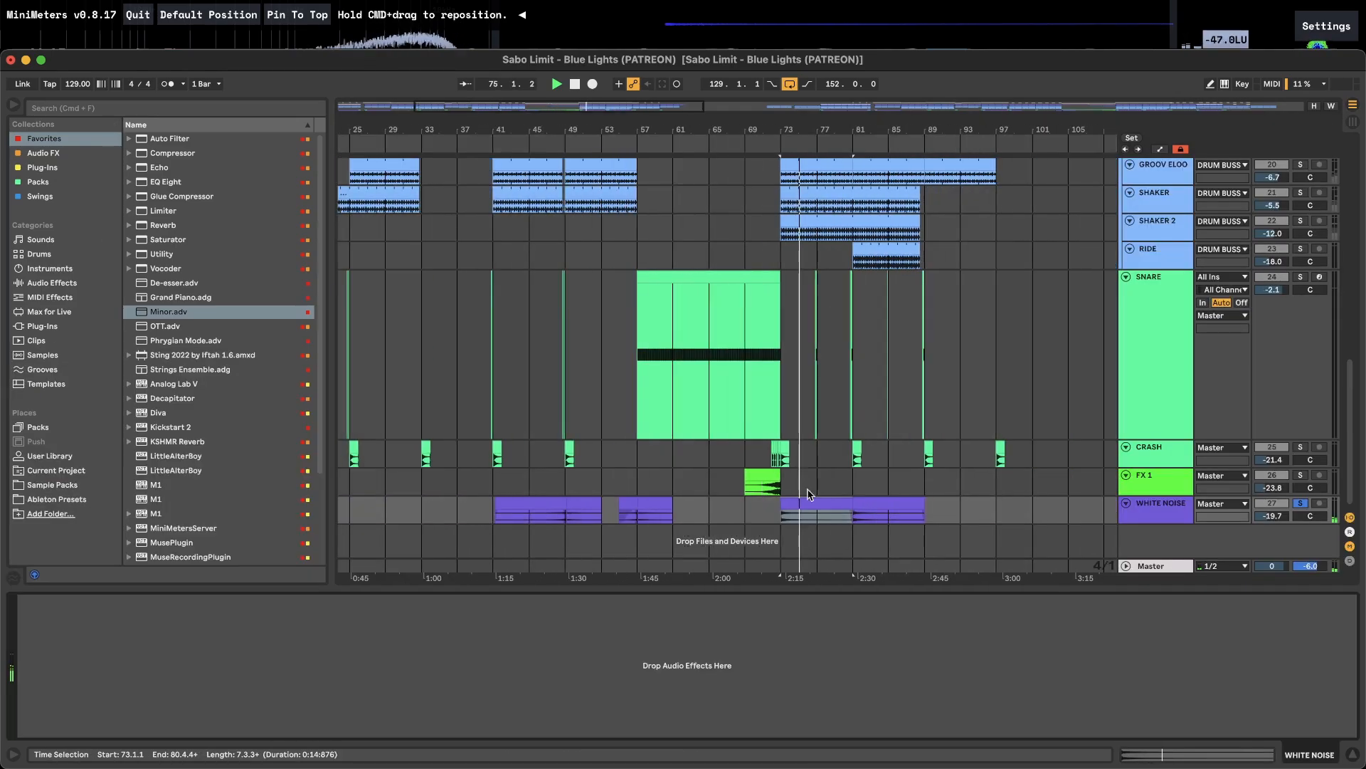
scroll(814, 497, down, 5)
click(684, 500)
scroll(573, 521, up, 3)
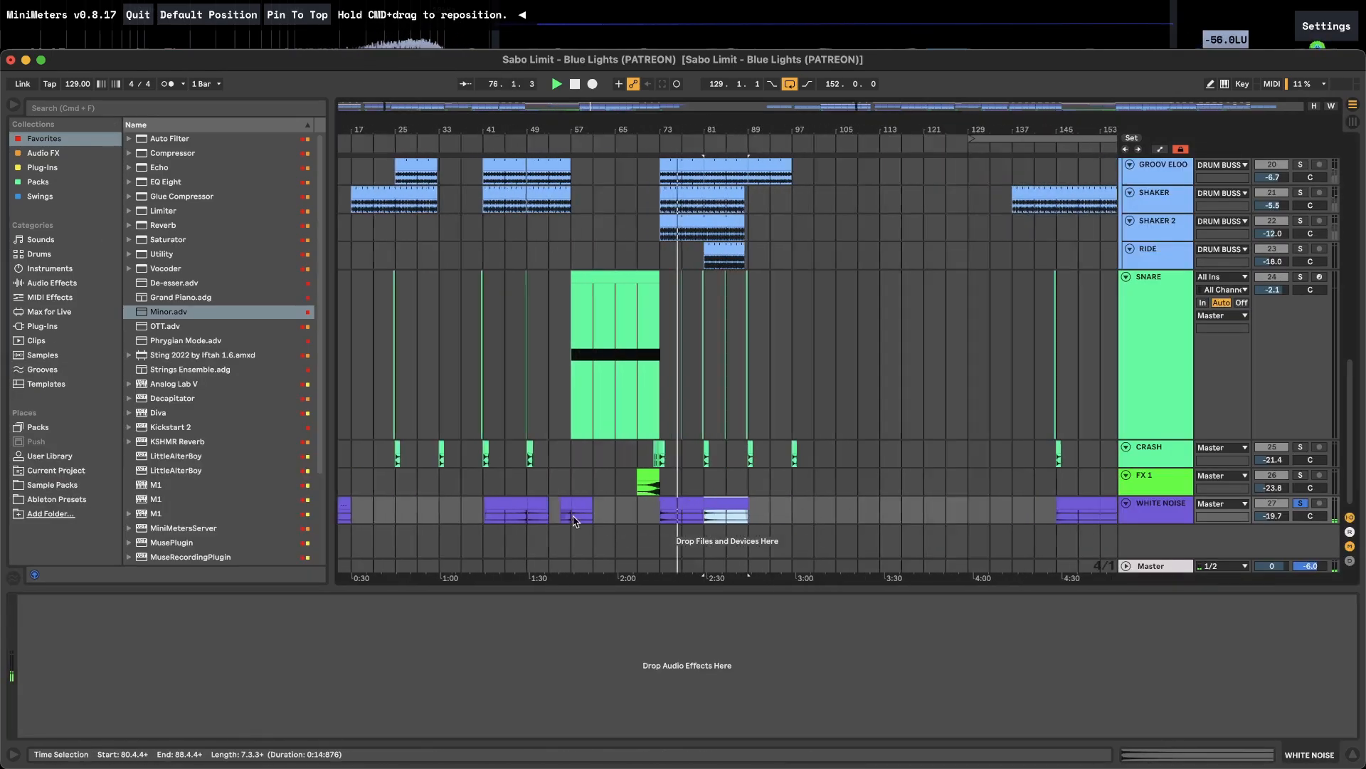
Step: Play the soloed white noise sweep from 56.3.3 across the start of the break at bar 57
scroll(573, 521, up, 5)
scroll(552, 514, up, 5)
click(607, 514)
scroll(598, 341, down, 3)
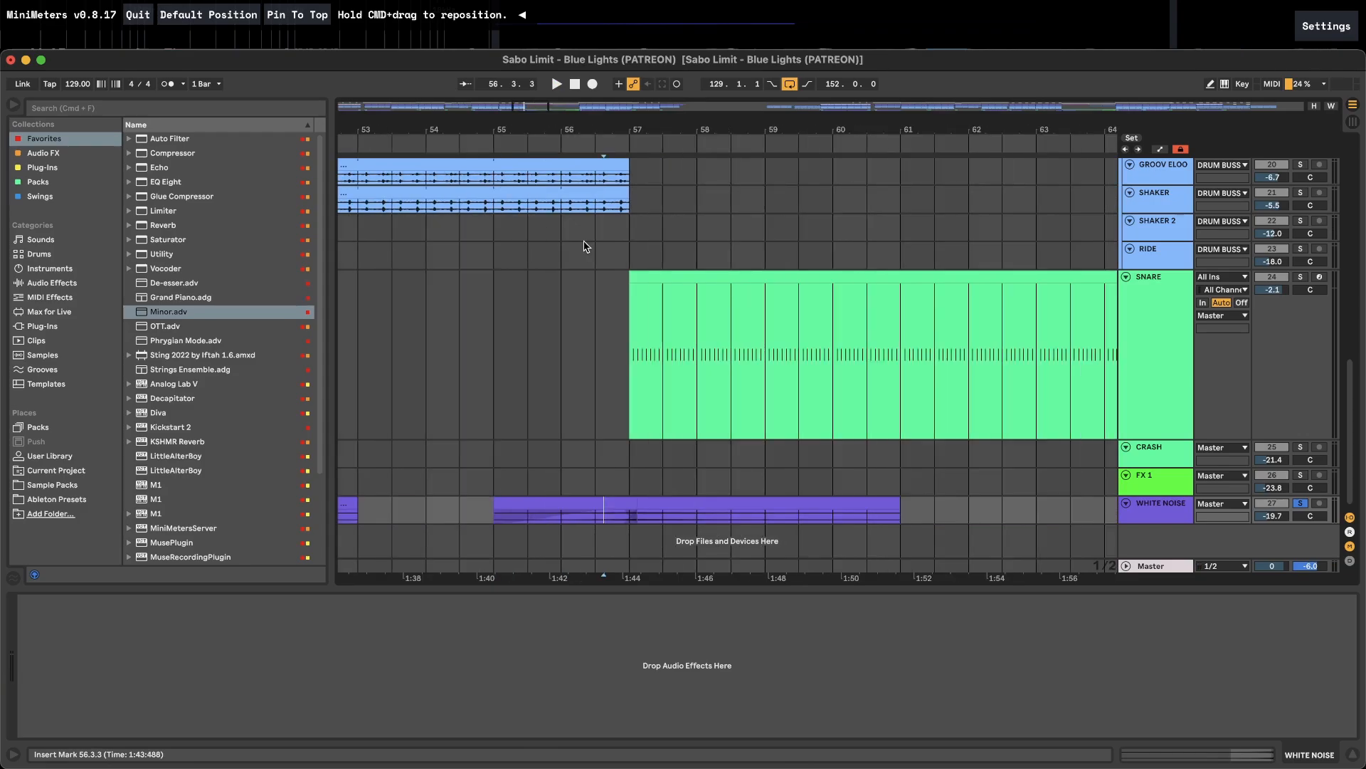
scroll(586, 242, down, 6)
scroll(570, 439, up, 5)
key(space)
scroll(781, 488, down, 8)
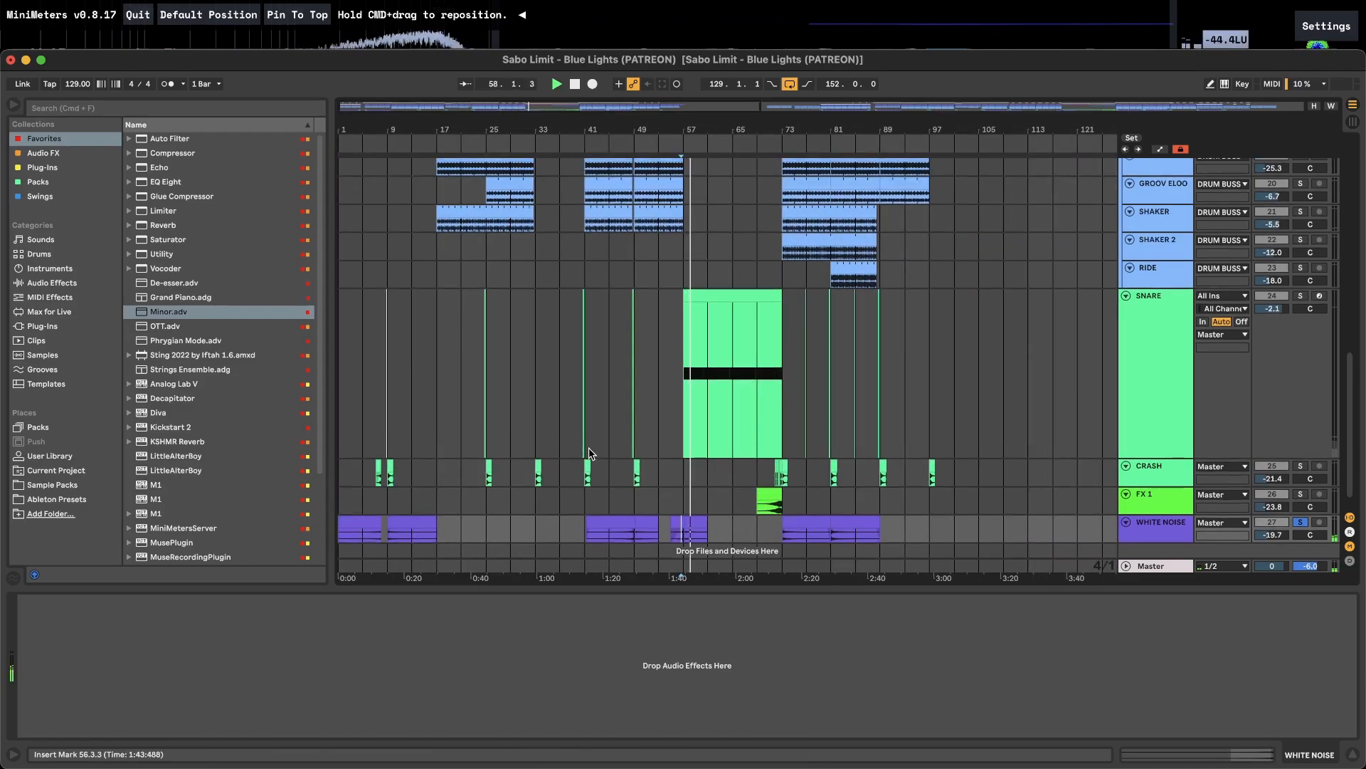
Step: Play the full mix of the intro from 5.1.1
scroll(588, 447, up, 5)
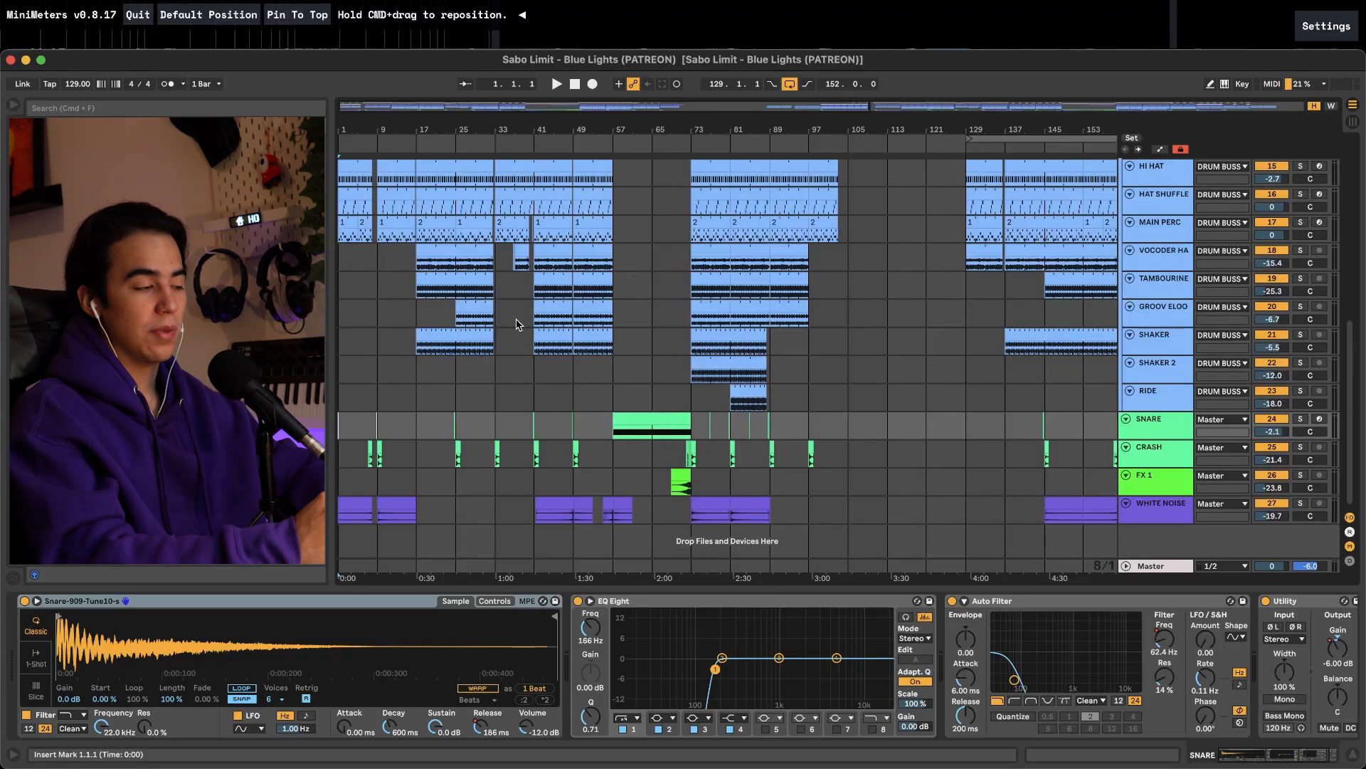
scroll(516, 325, up, 5)
scroll(517, 325, left, 8)
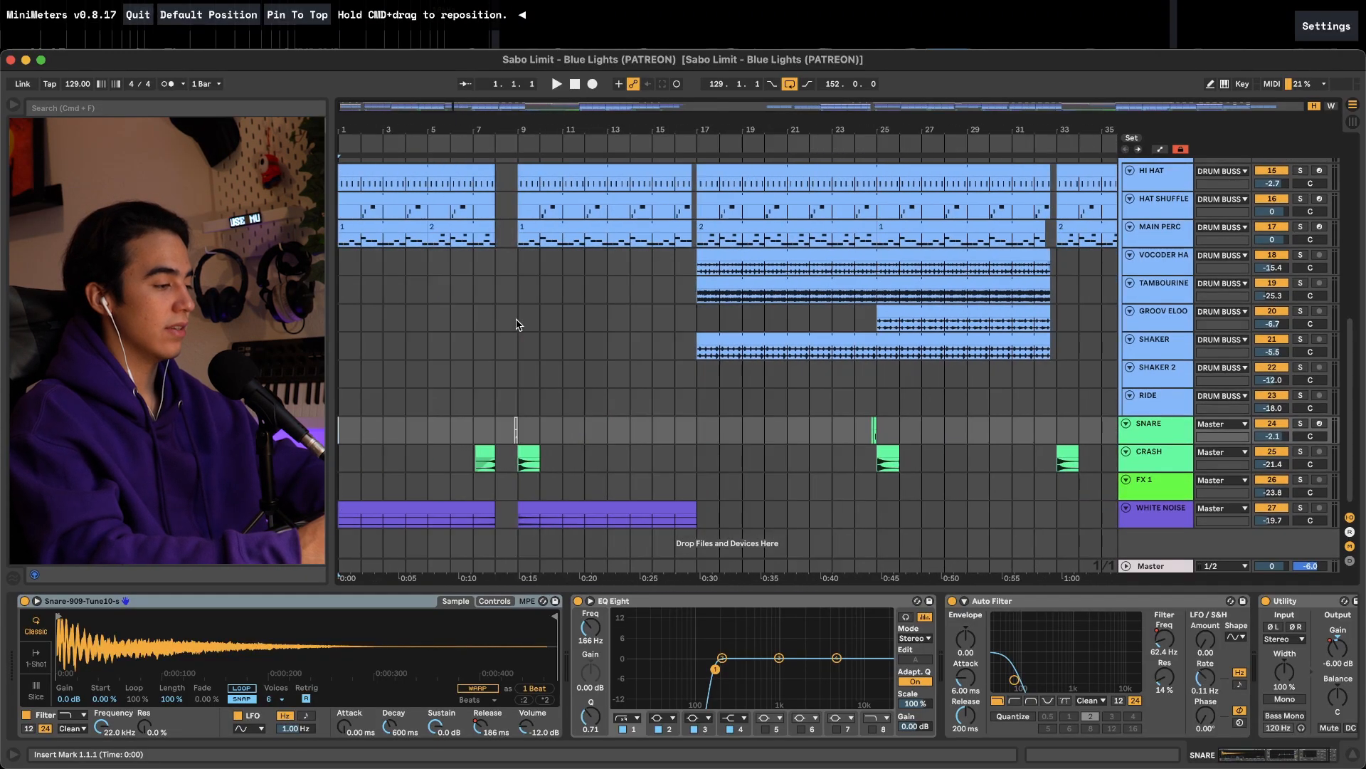
scroll(517, 324, up, 10)
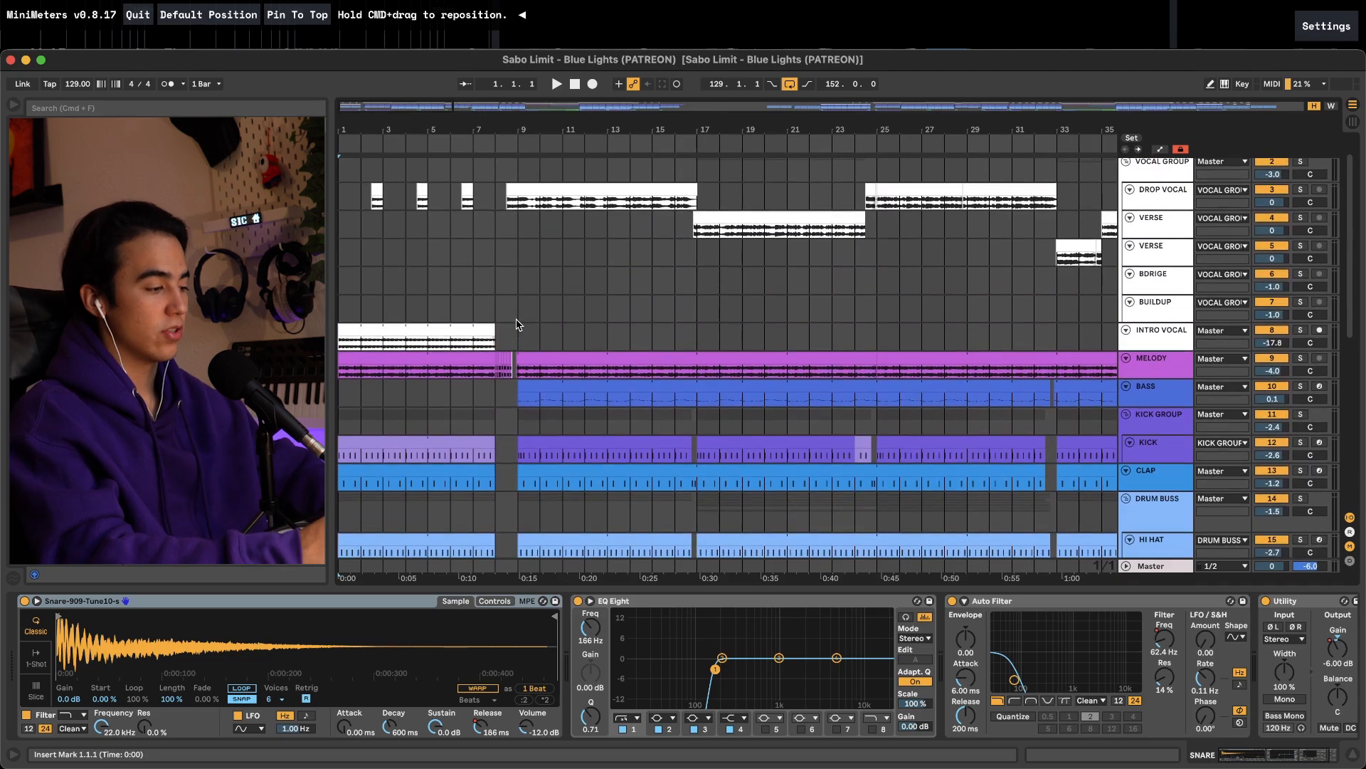
click(427, 249)
key(space)
scroll(427, 247, up, 5)
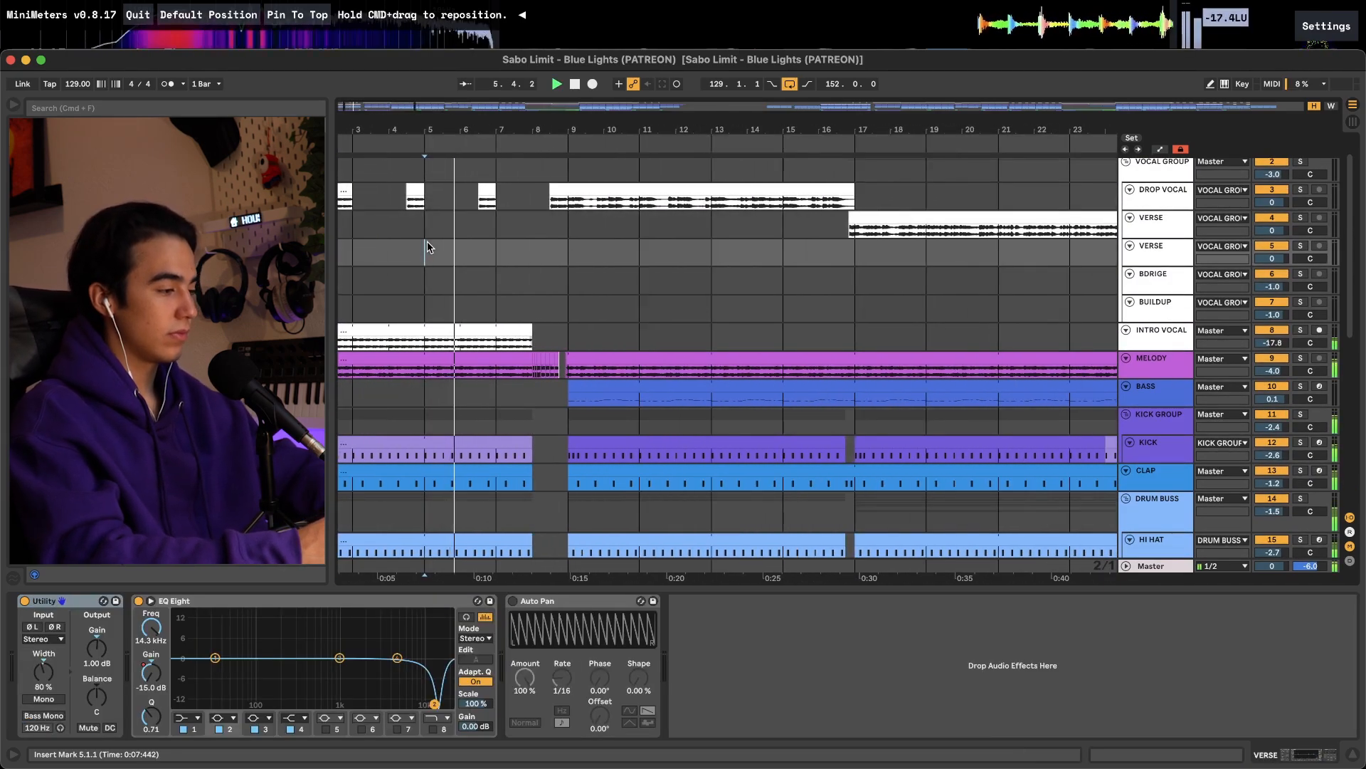
Step: Follow the crash, white noise and percussion layers from the end of the intro through the first drop
scroll(427, 247, down, 10)
scroll(581, 470, up, 5)
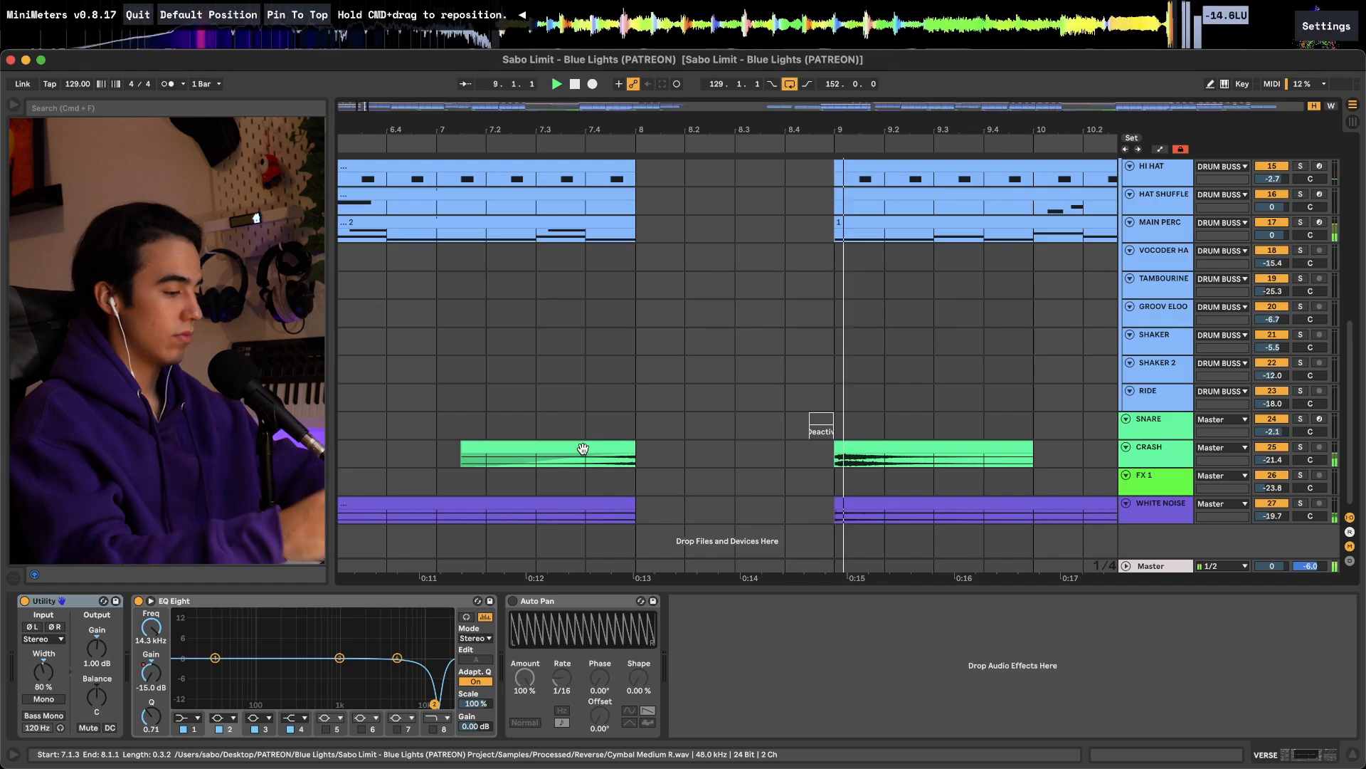
scroll(583, 450, down, 8)
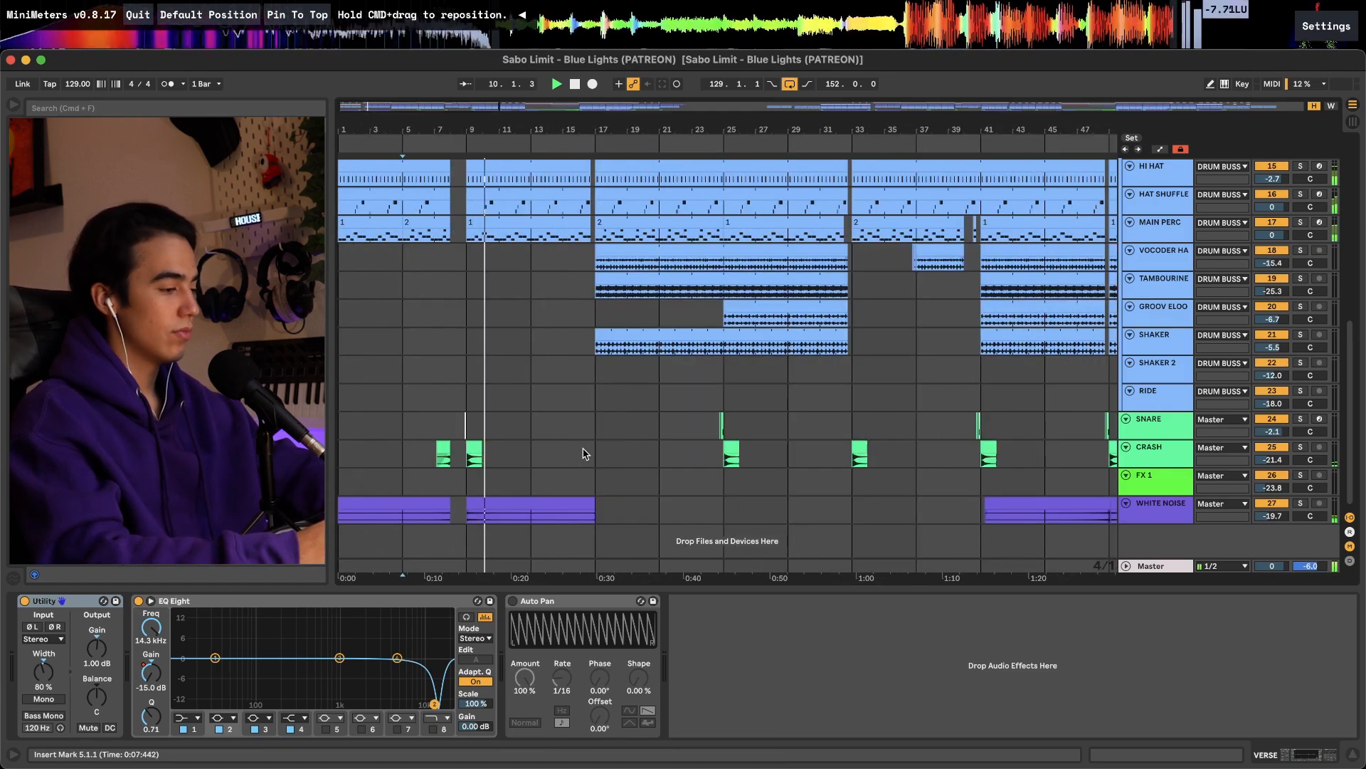
scroll(583, 454, up, 8)
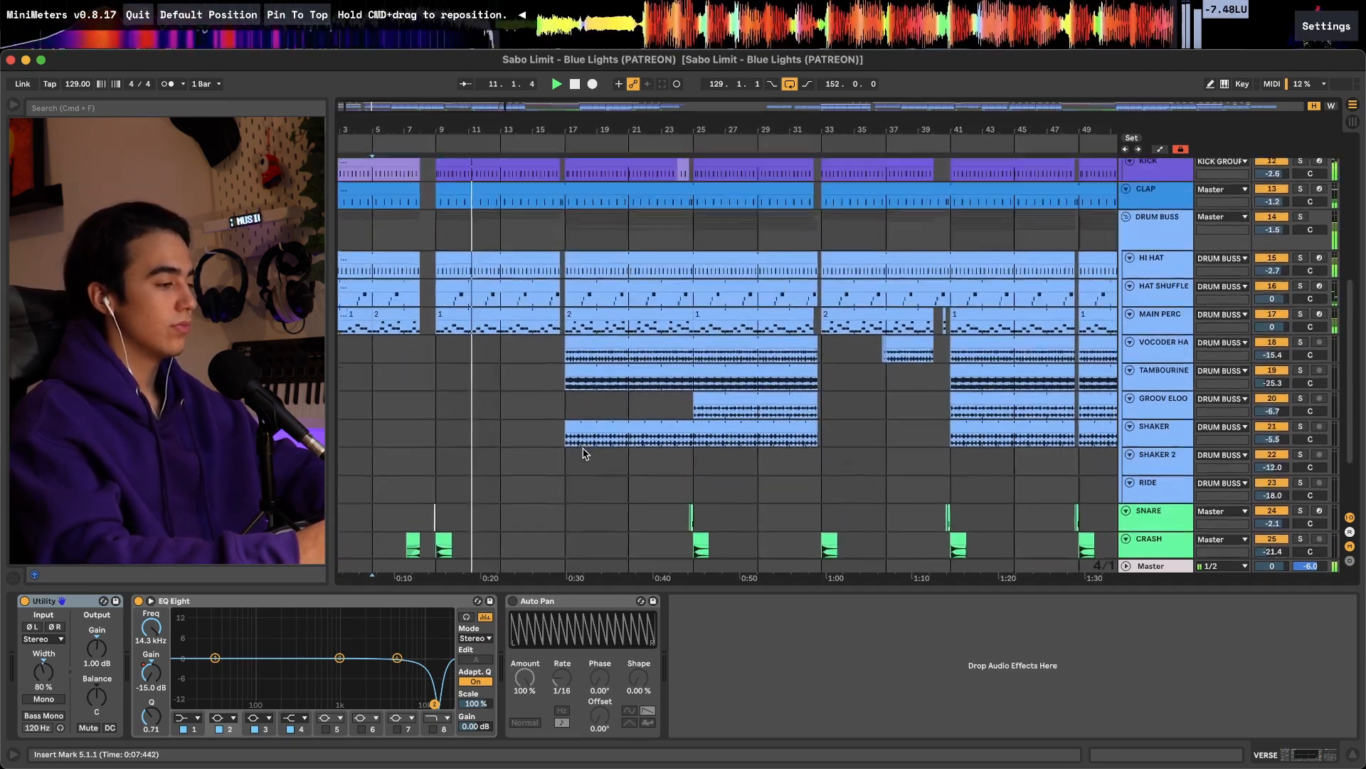
scroll(583, 454, down, 3)
scroll(582, 454, down, 4)
scroll(583, 453, down, 1)
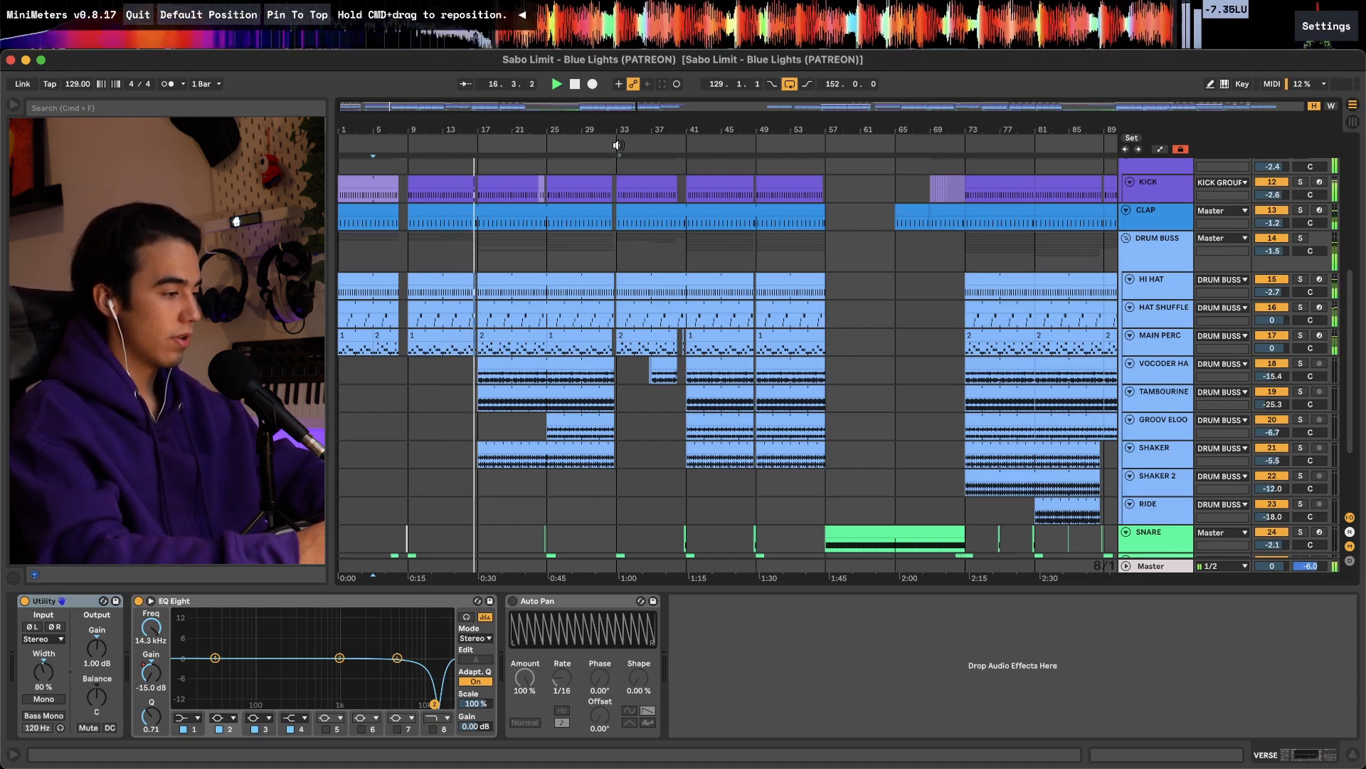
Step: Jump playback to bar 33 and examine how the drums and vocals are arranged through the following sections
drag(618, 146, 613, 227)
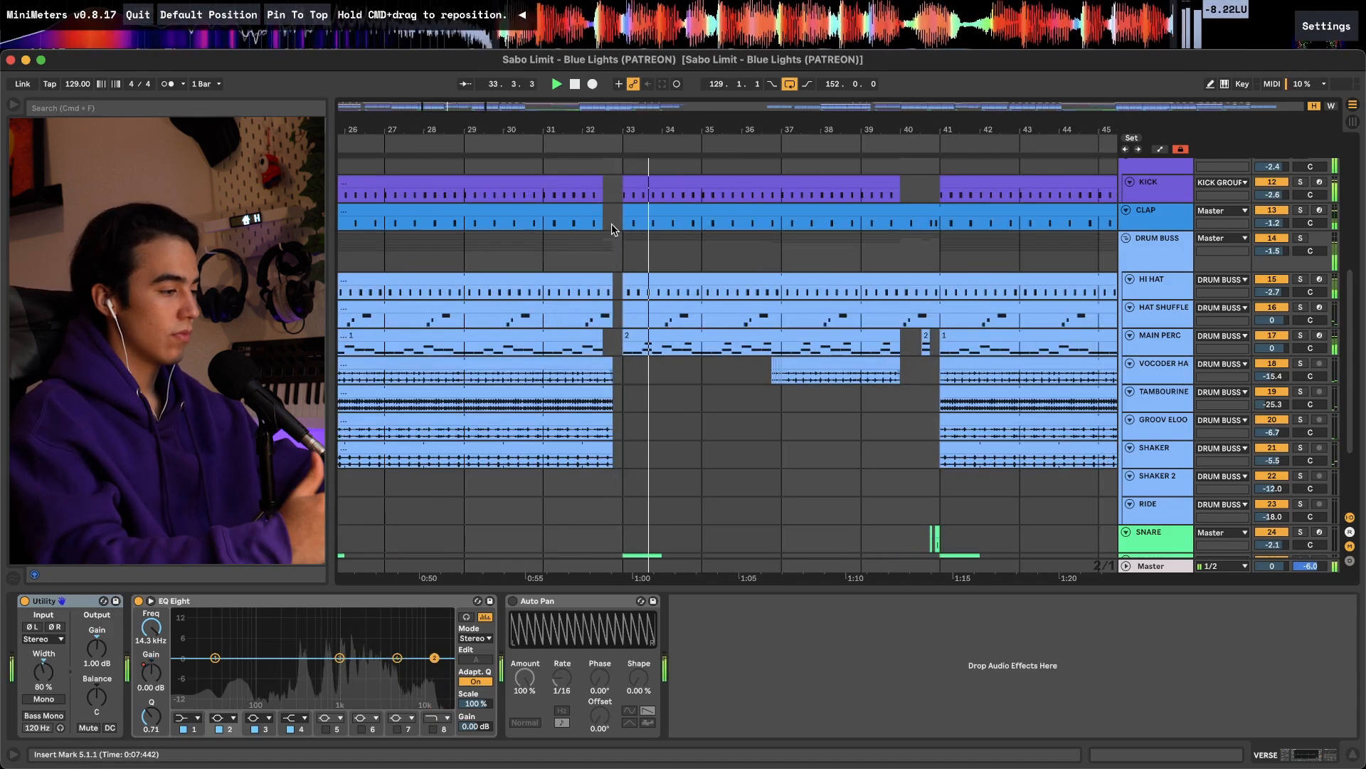
scroll(615, 230, down, 5)
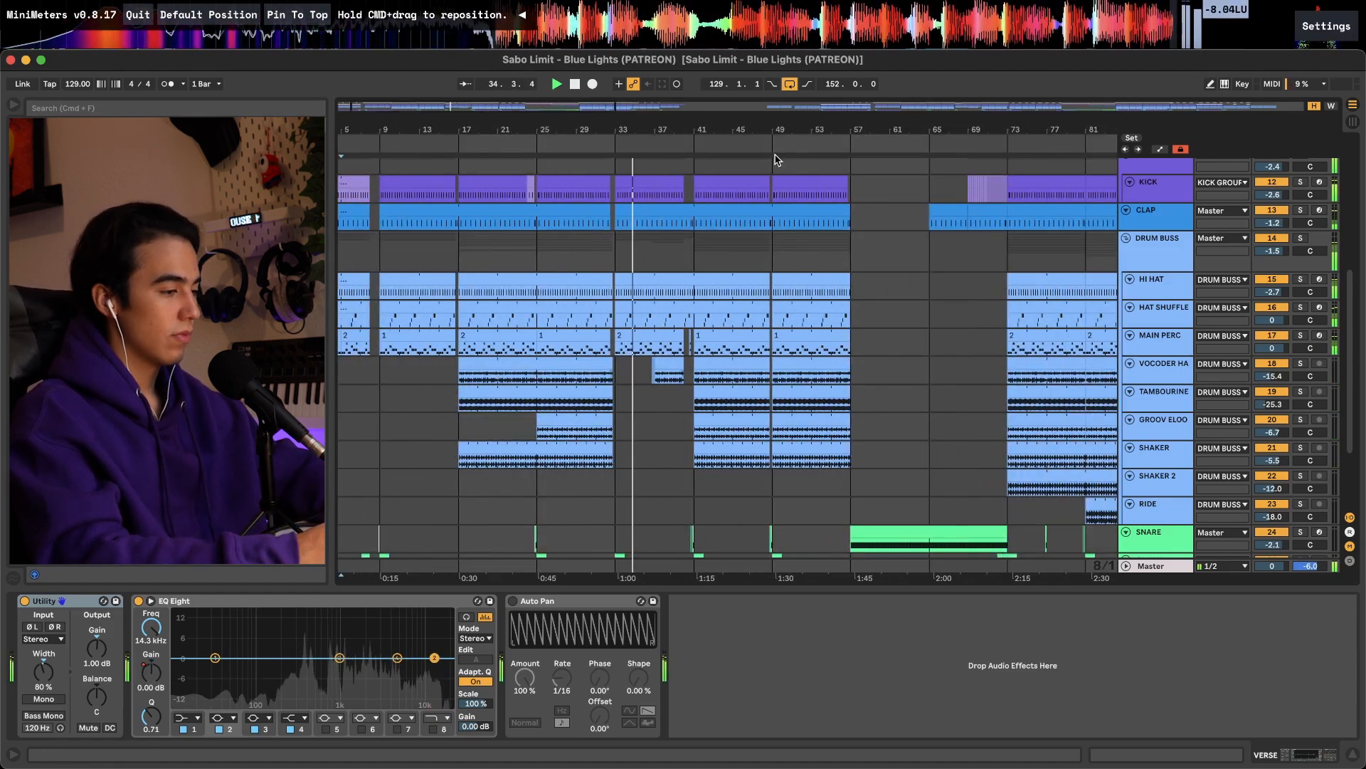
scroll(889, 167, right, 3)
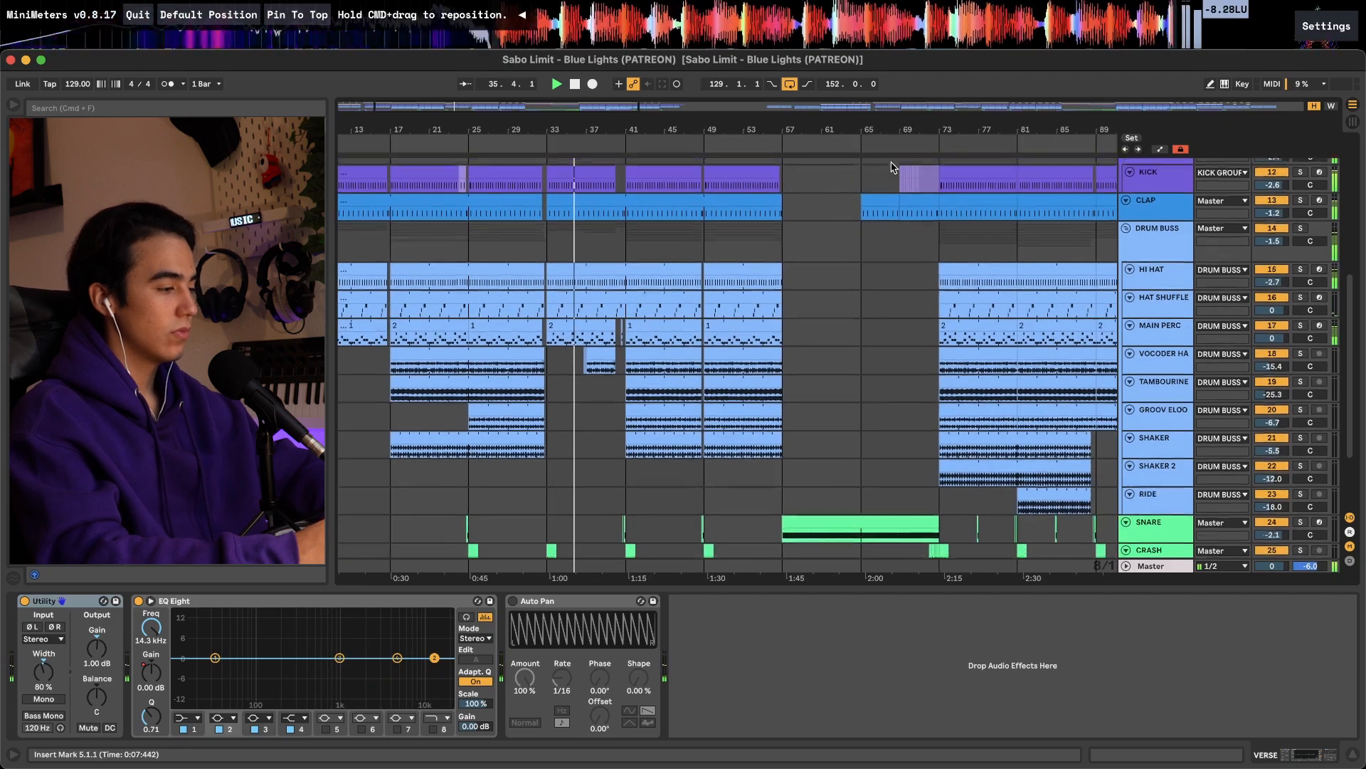
scroll(889, 167, up, 8)
scroll(638, 267, up, 5)
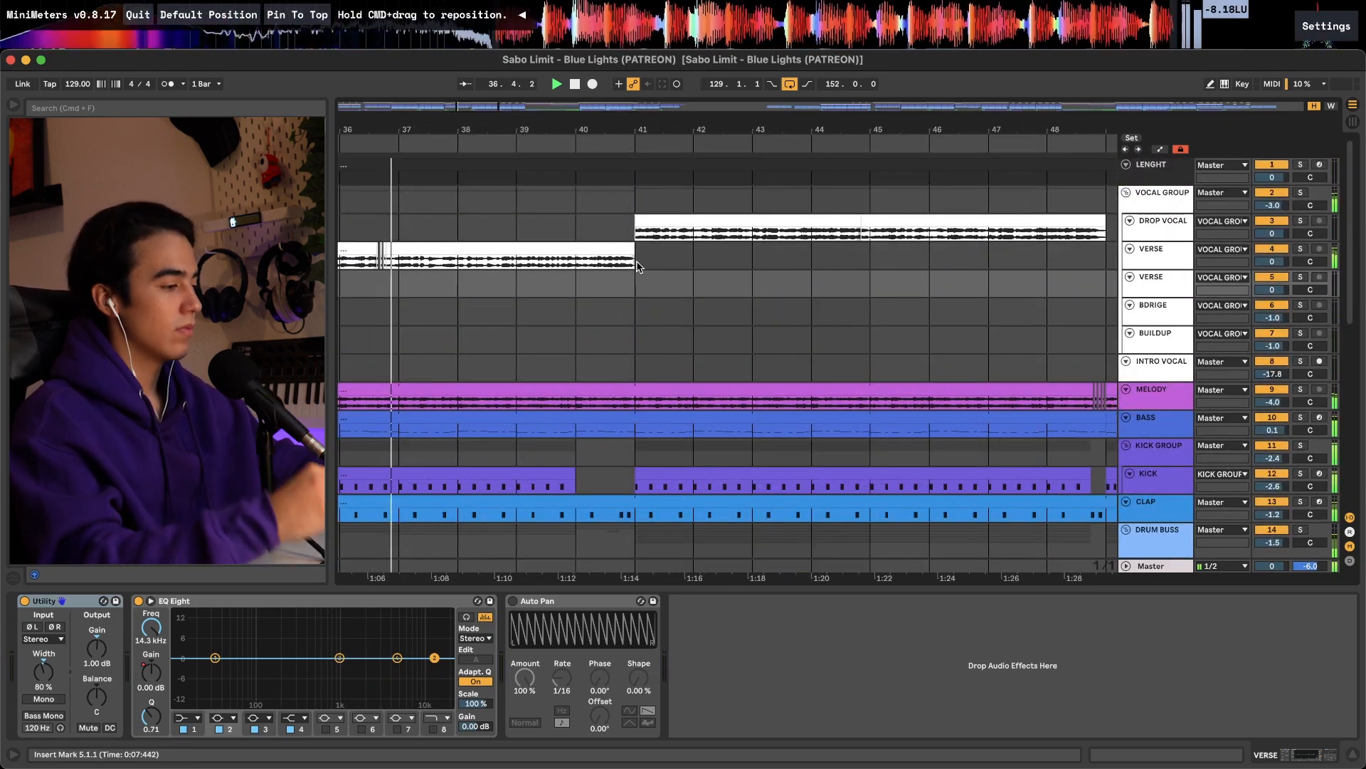
scroll(639, 267, down, 6)
scroll(585, 304, down, 2)
scroll(585, 309, down, 2)
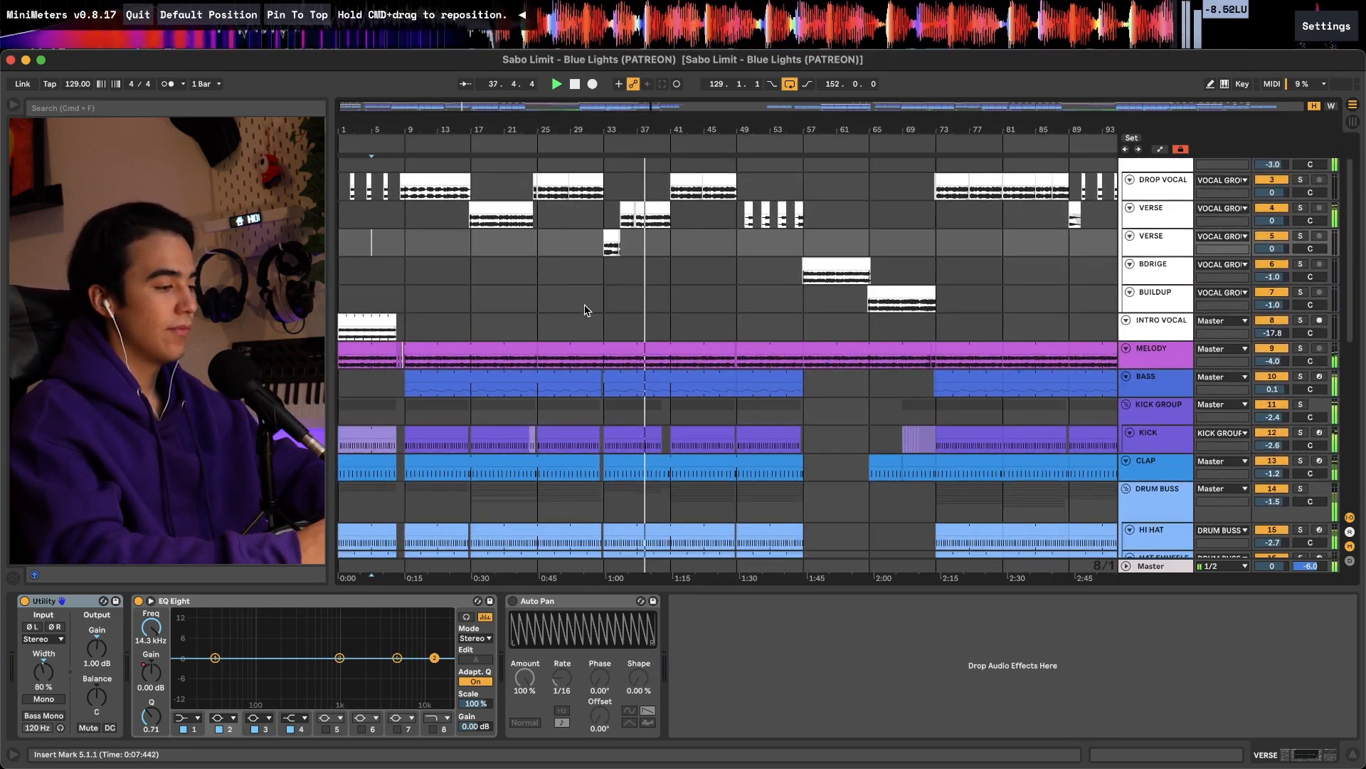
Step: Select the break's melody clip, check its Auto Pan Amount automation and play the buildup from 65.1.1
click(834, 356)
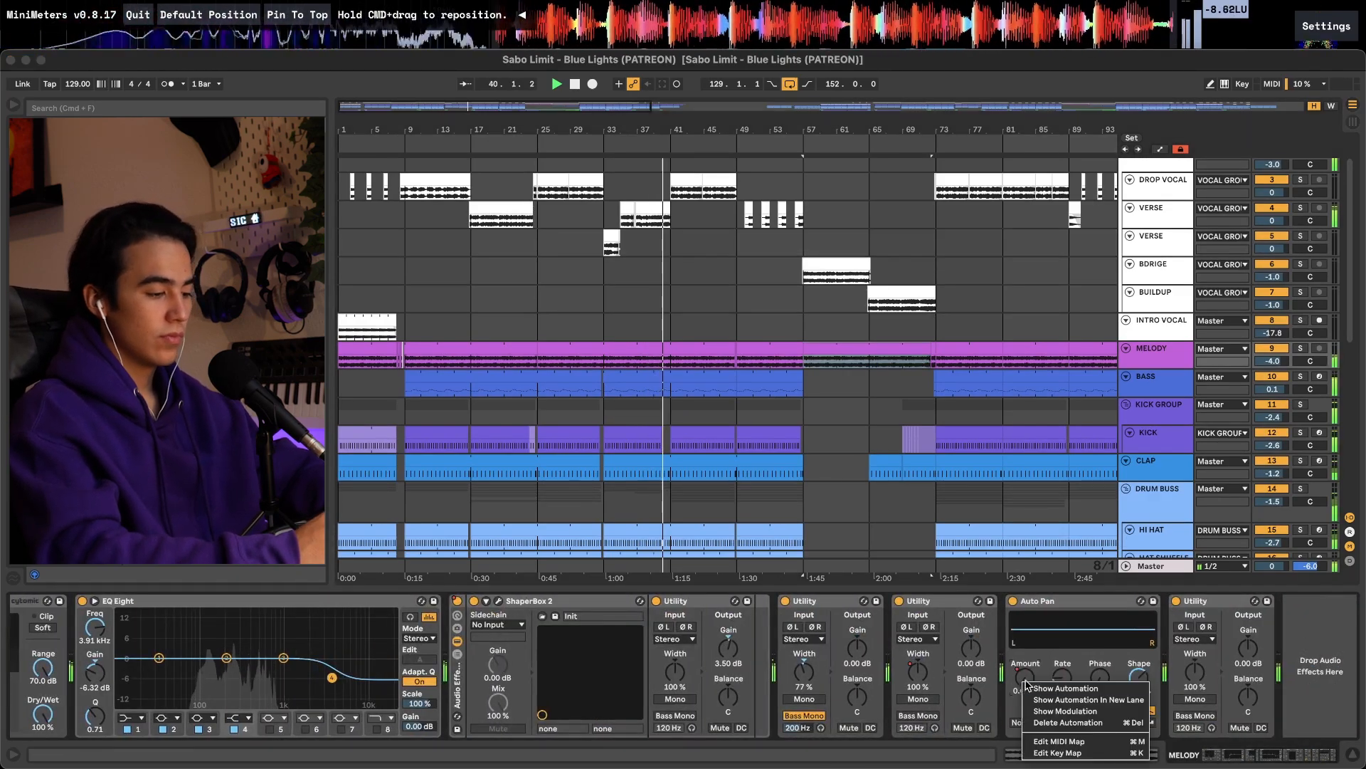
key(a)
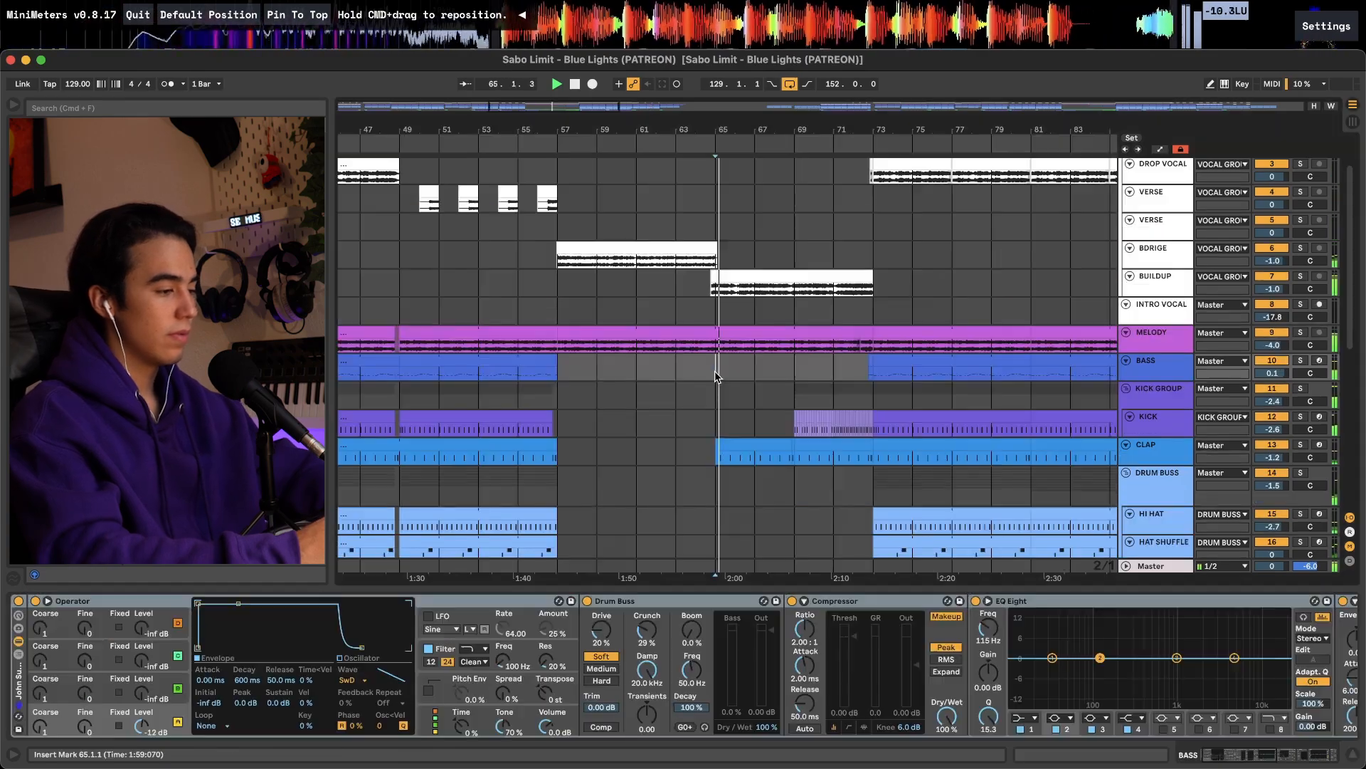
scroll(715, 372, down, 9)
scroll(716, 371, up, 2)
scroll(716, 377, up, 8)
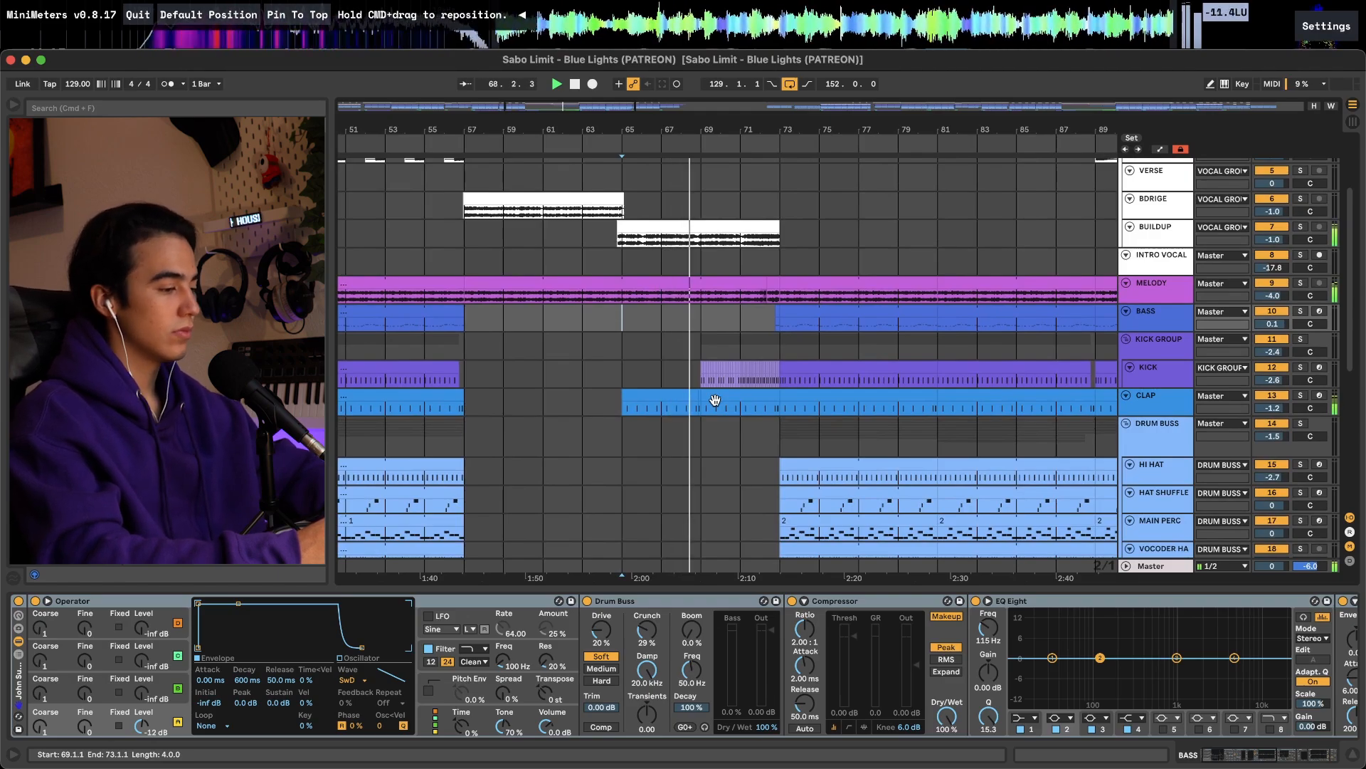
Step: Follow the kick roll from bar 69 through the buildup into the drop at bar 73
scroll(715, 400, down, 4)
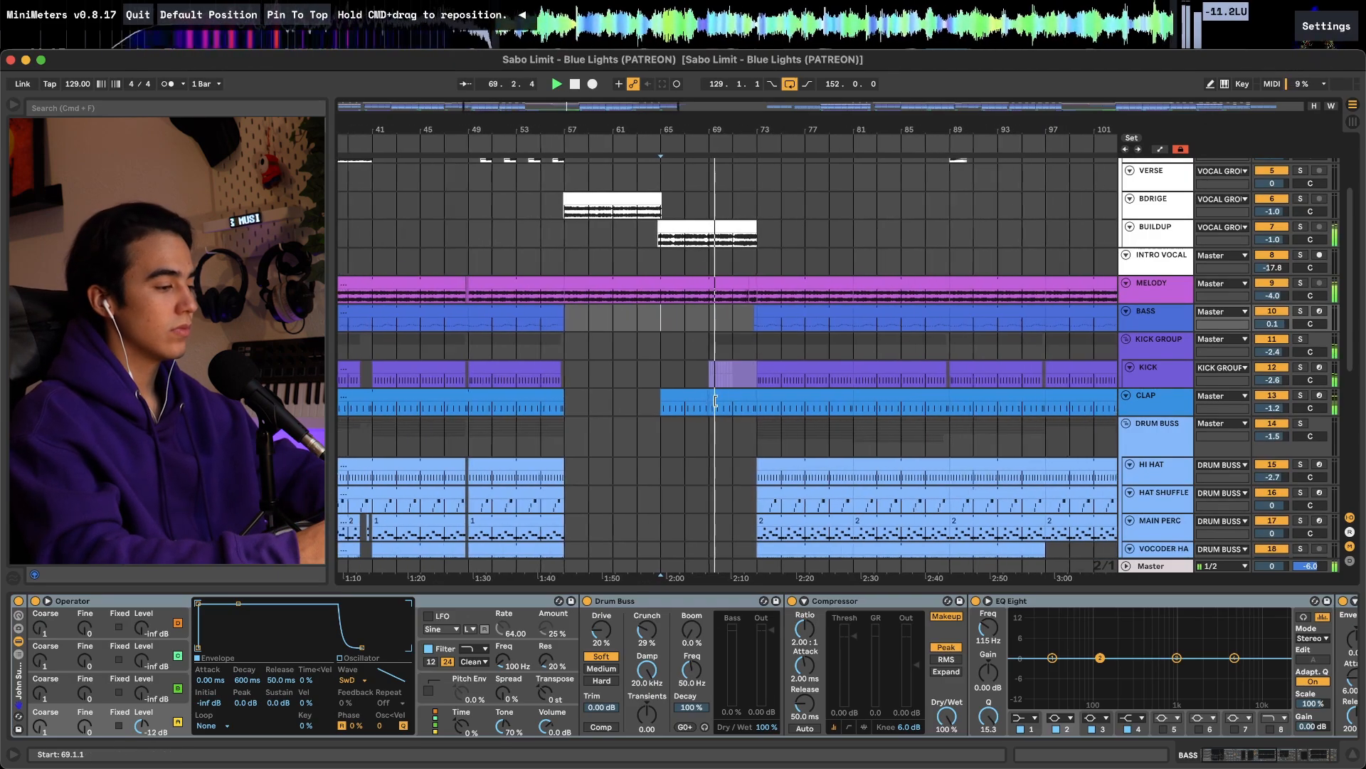
scroll(716, 400, up, 4)
scroll(715, 400, right, 3)
scroll(716, 400, down, 4)
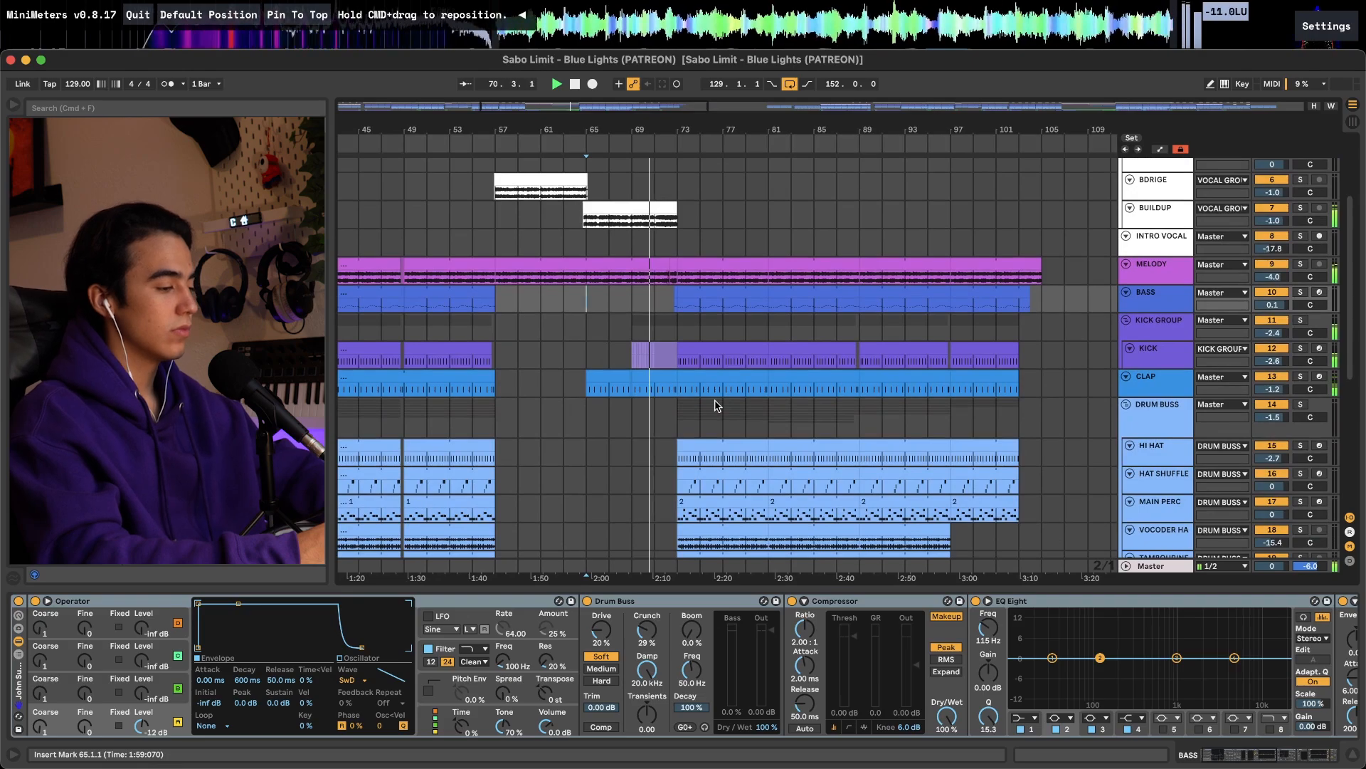
scroll(675, 364, up, 5)
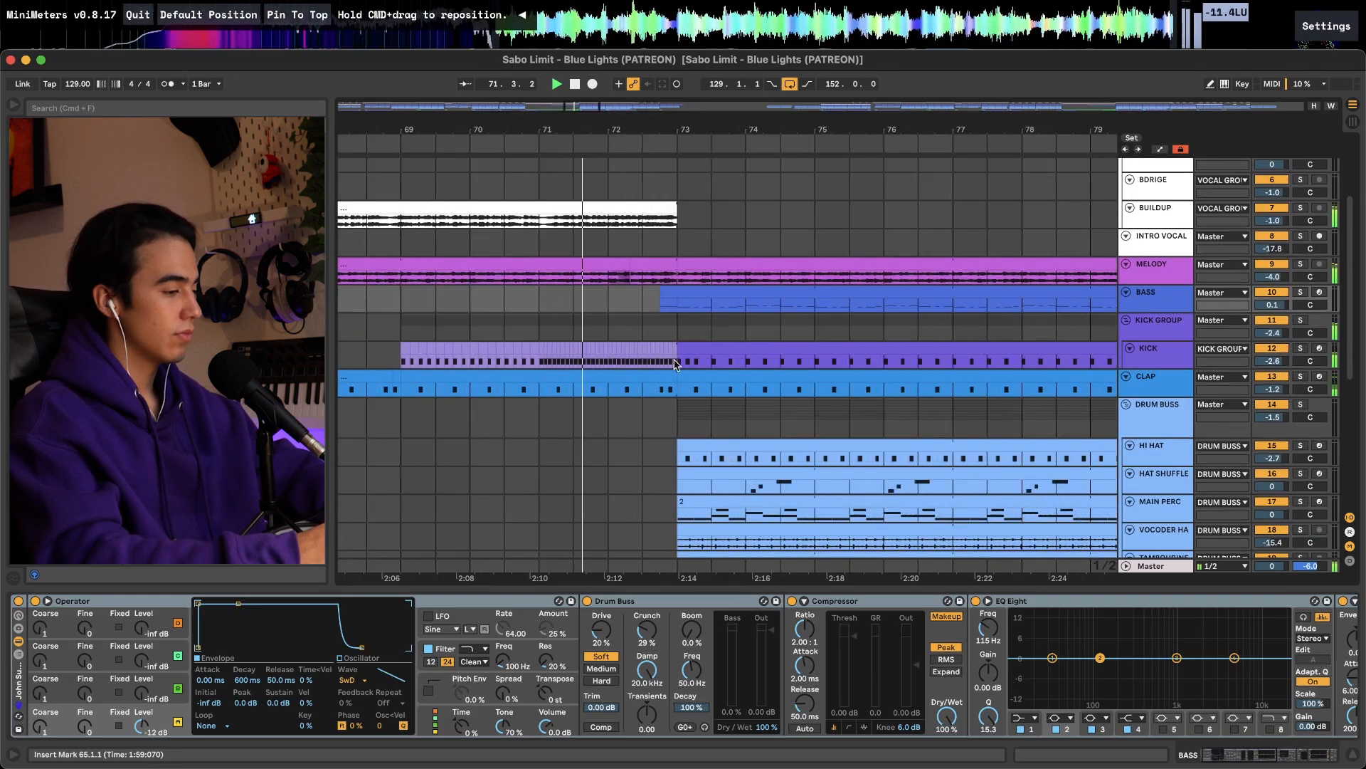
scroll(675, 364, down, 5)
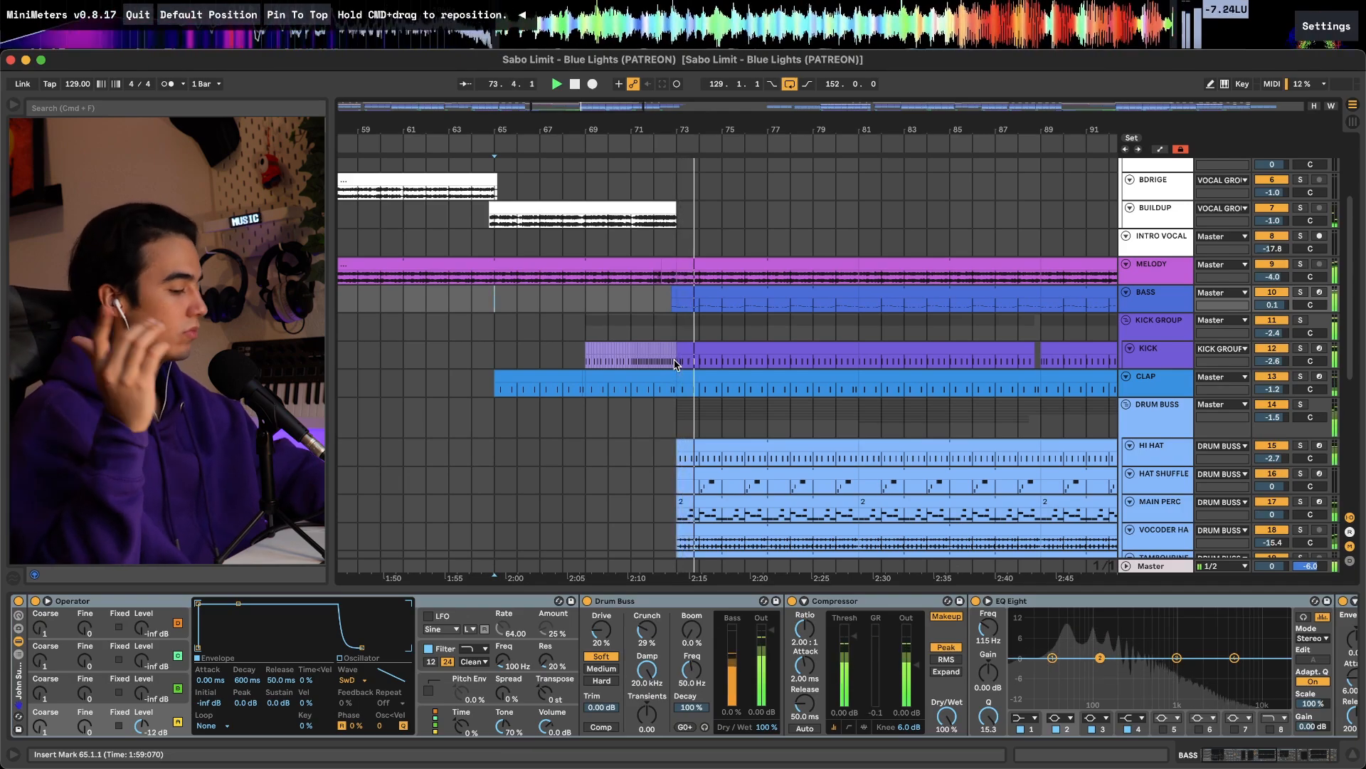
Step: Review the arrangement from the drop at bar 73 to the outro, including the vocal chops after bar 89
scroll(674, 364, down, 10)
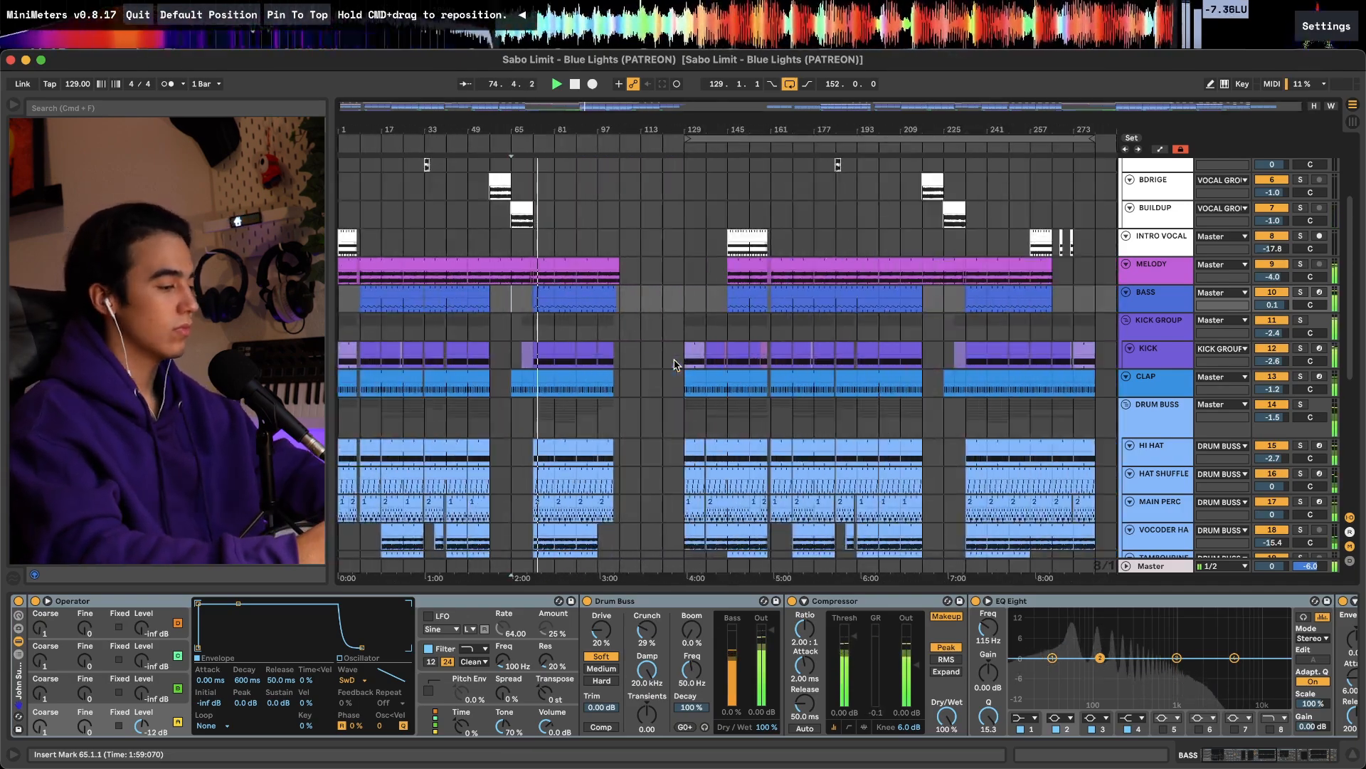
scroll(555, 344, up, 4)
scroll(550, 381, up, 5)
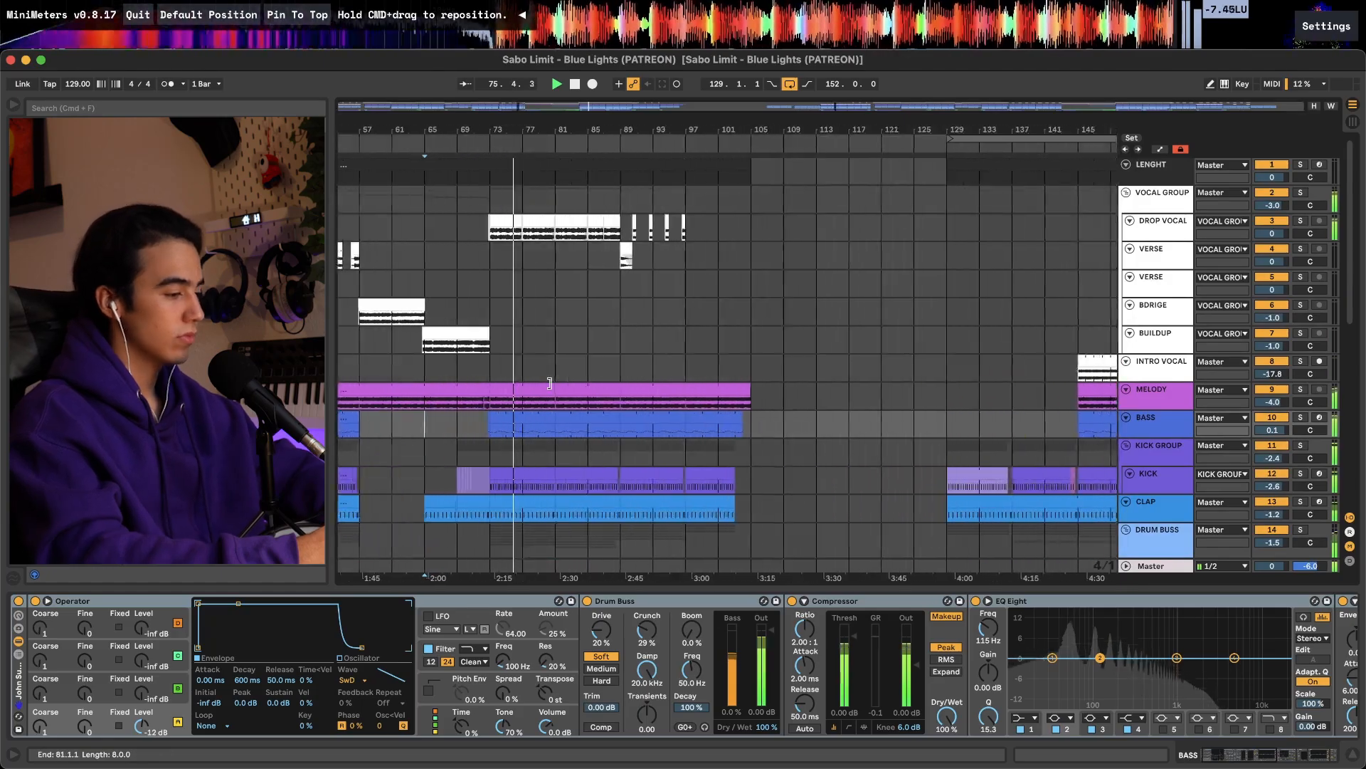
scroll(550, 382, down, 4)
scroll(549, 383, up, 4)
scroll(696, 323, up, 2)
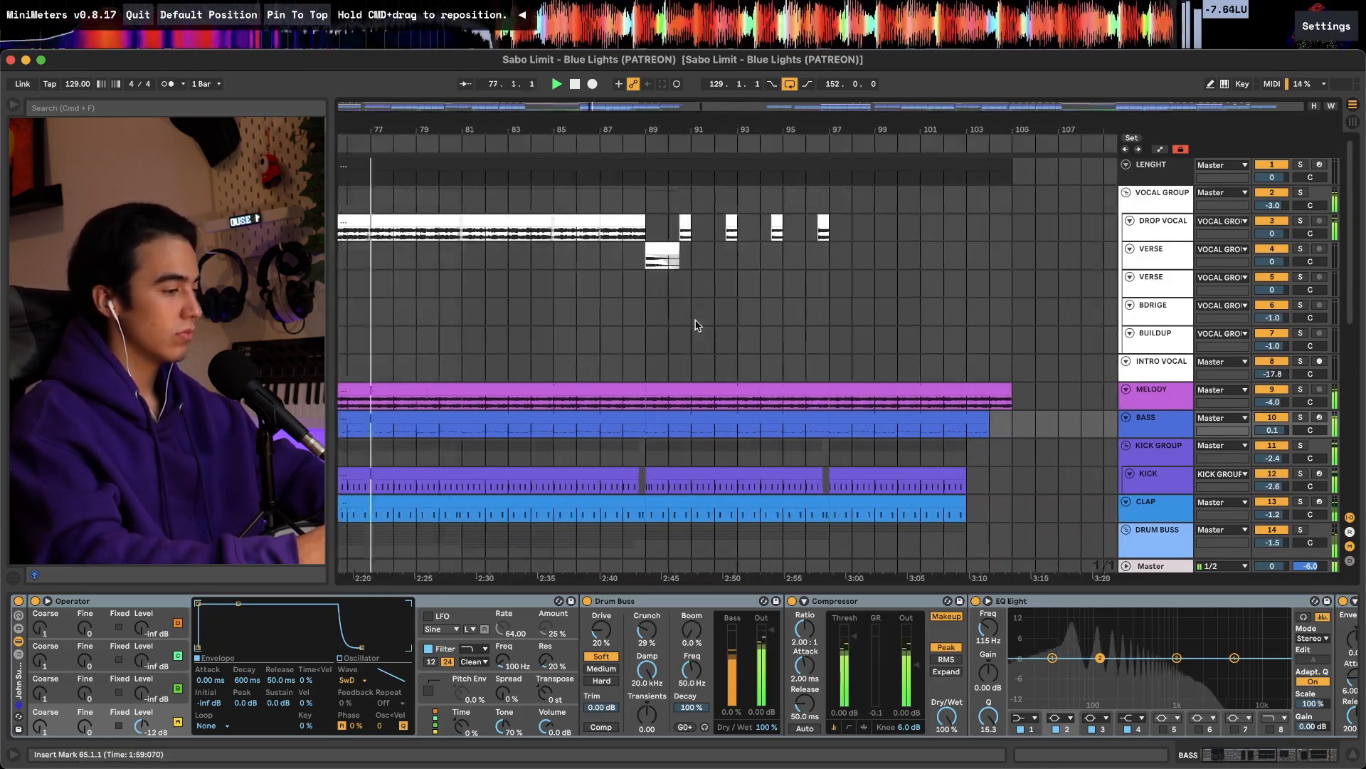